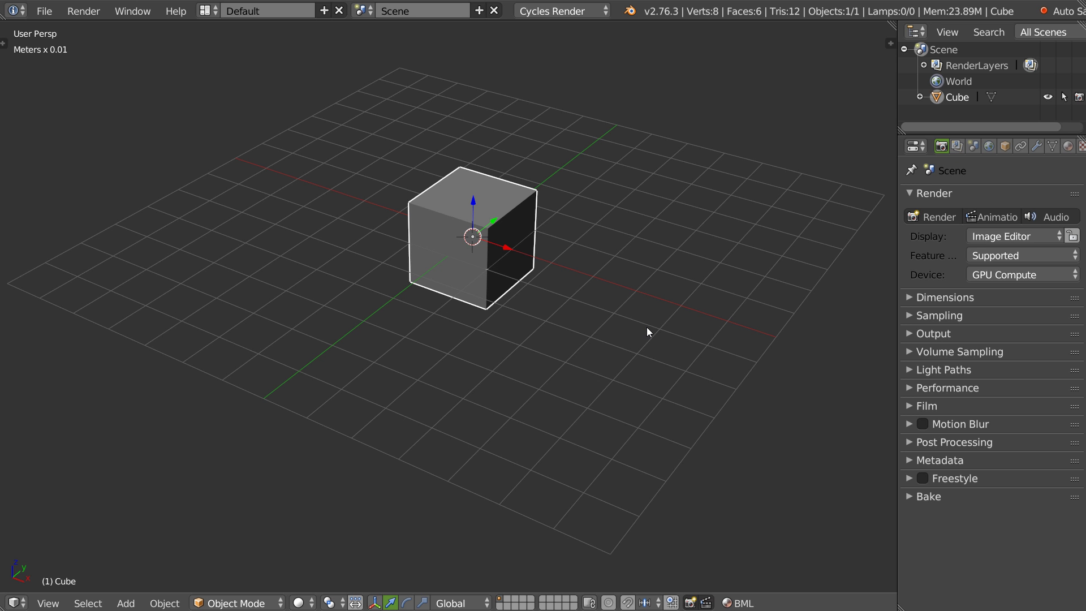
# Step: Show the Asset Management section in a widened 3D view sidebar and switch its library to Inserts
pyautogui.press('n')
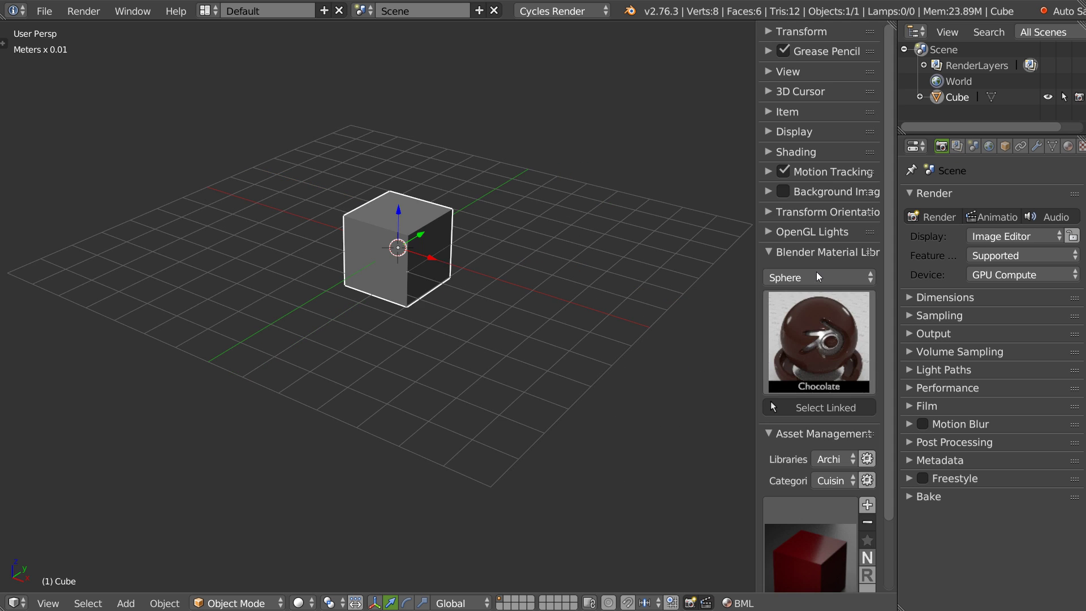
pyautogui.click(809, 254)
pyautogui.click(846, 296)
pyautogui.click(837, 277)
pyautogui.click(846, 297)
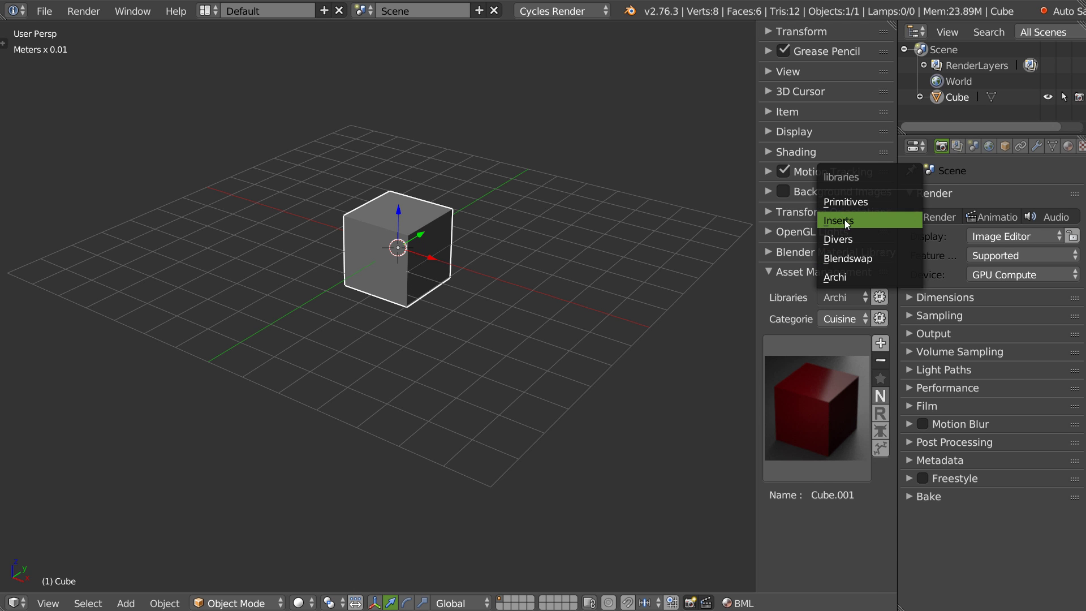
pyautogui.click(847, 222)
pyautogui.moveTo(753, 282); pyautogui.dragTo(718, 296)
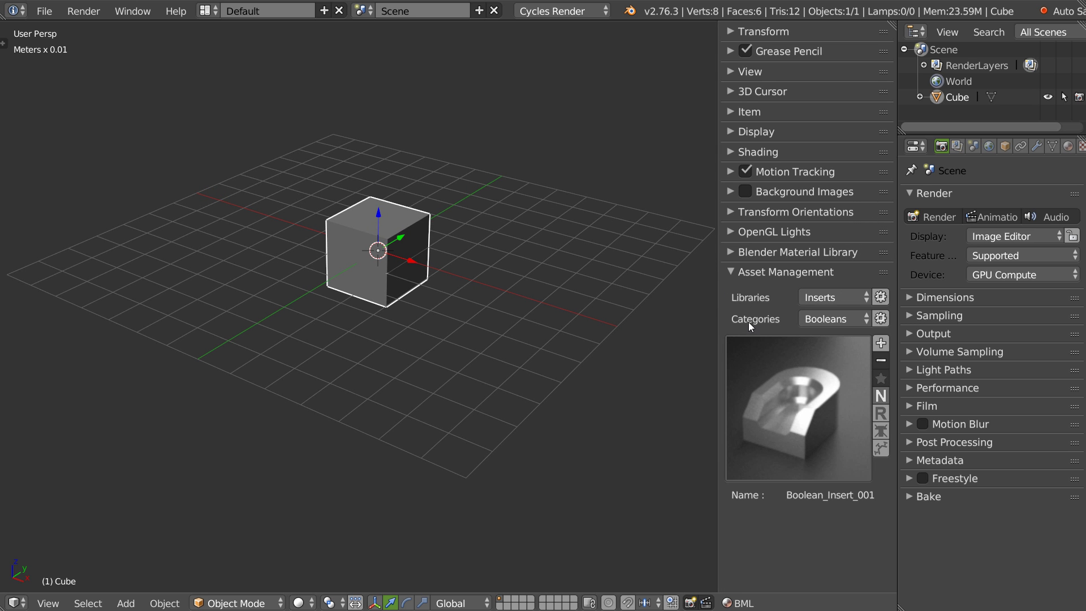
# Step: Browse the available asset libraries and view the categories of the Primitives library
pyautogui.click(843, 297)
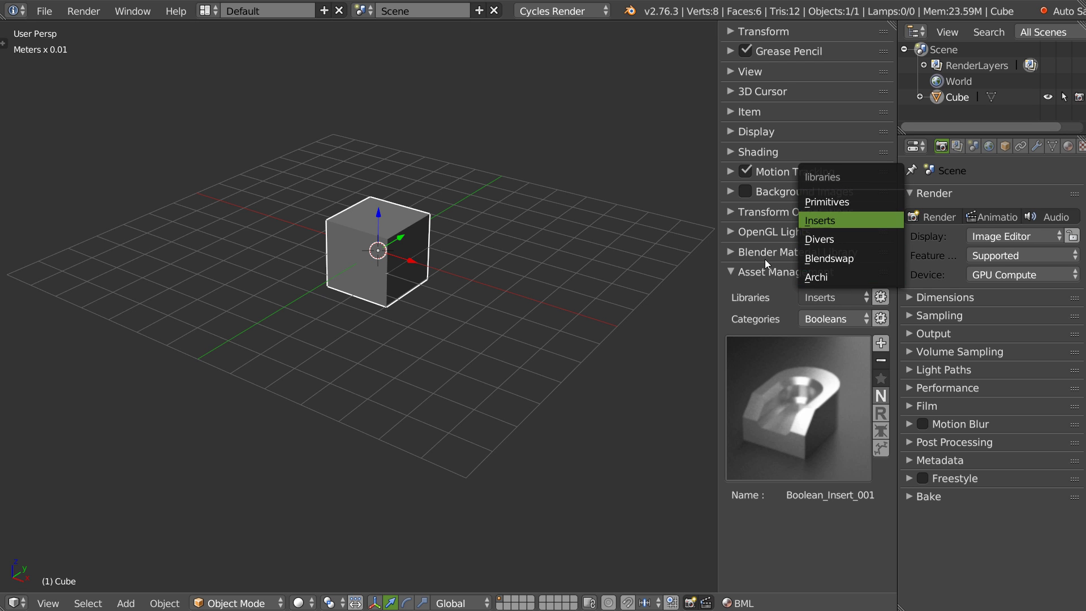
pyautogui.click(830, 319)
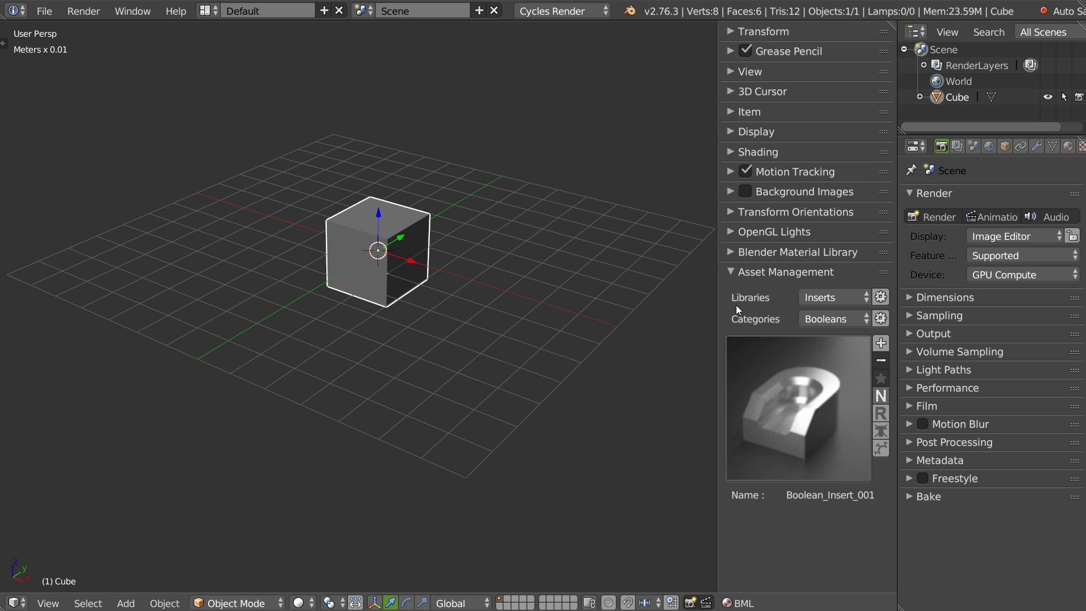
pyautogui.click(829, 296)
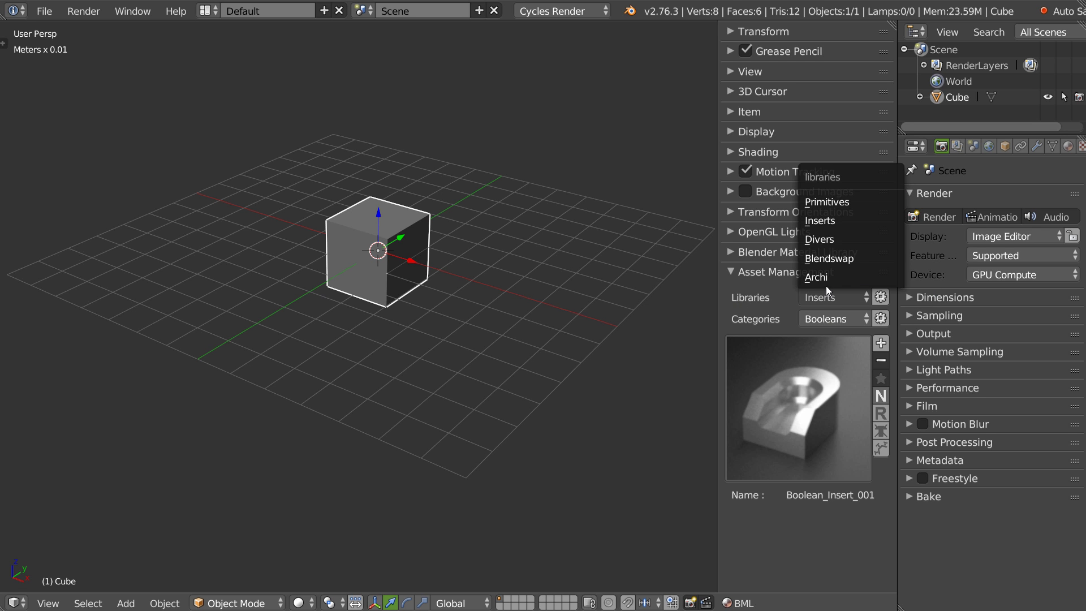
pyautogui.click(829, 203)
pyautogui.click(830, 320)
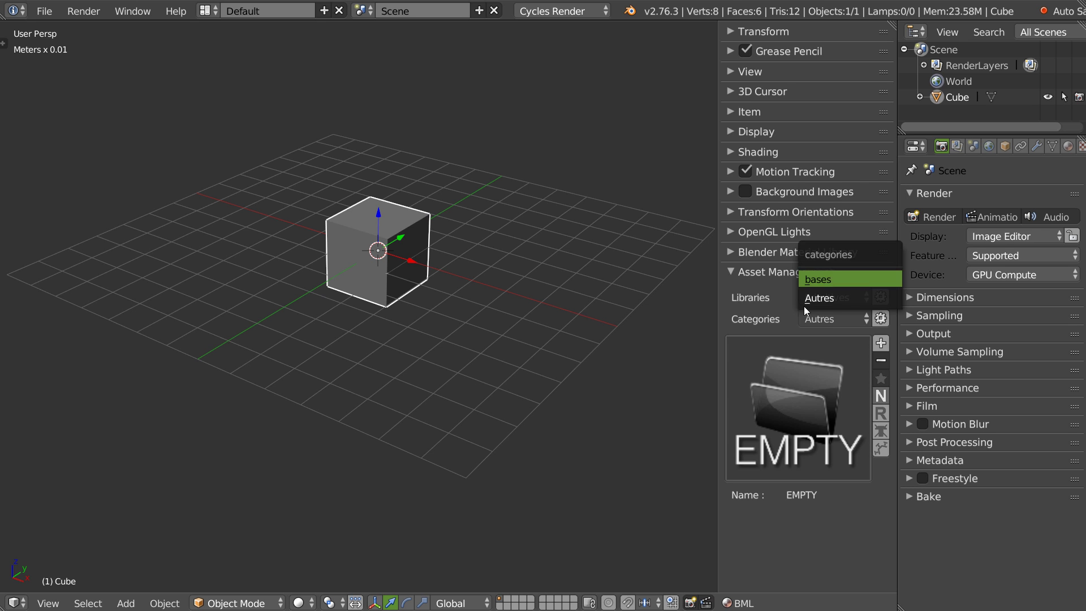
pyautogui.click(822, 296)
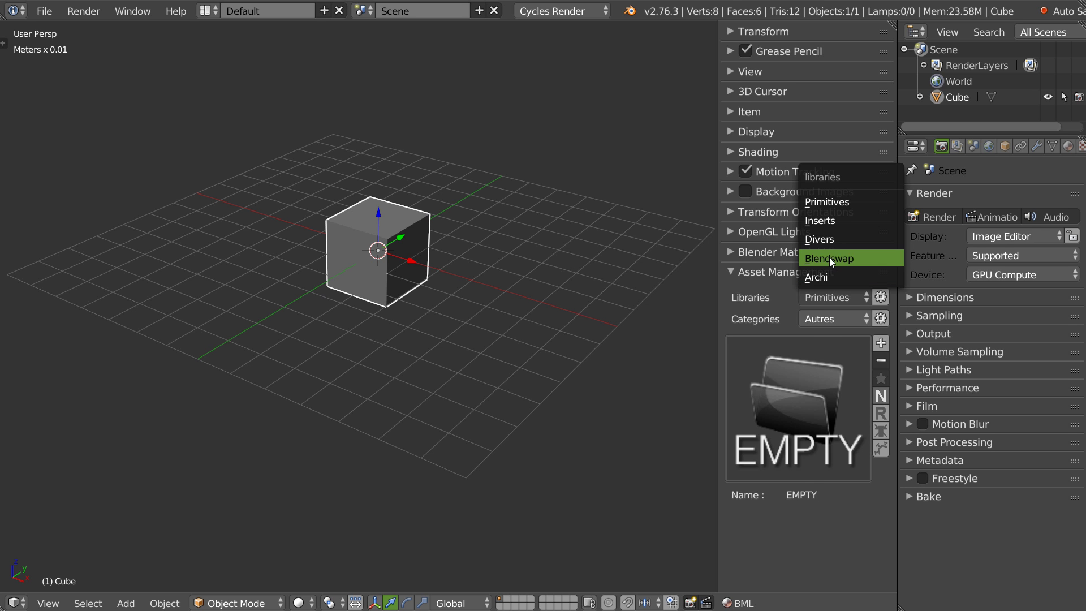
# Step: Browse the asset previews in the Blendswap library's Divers category and pick 4Sure_Launcher
pyautogui.click(830, 259)
pyautogui.click(830, 318)
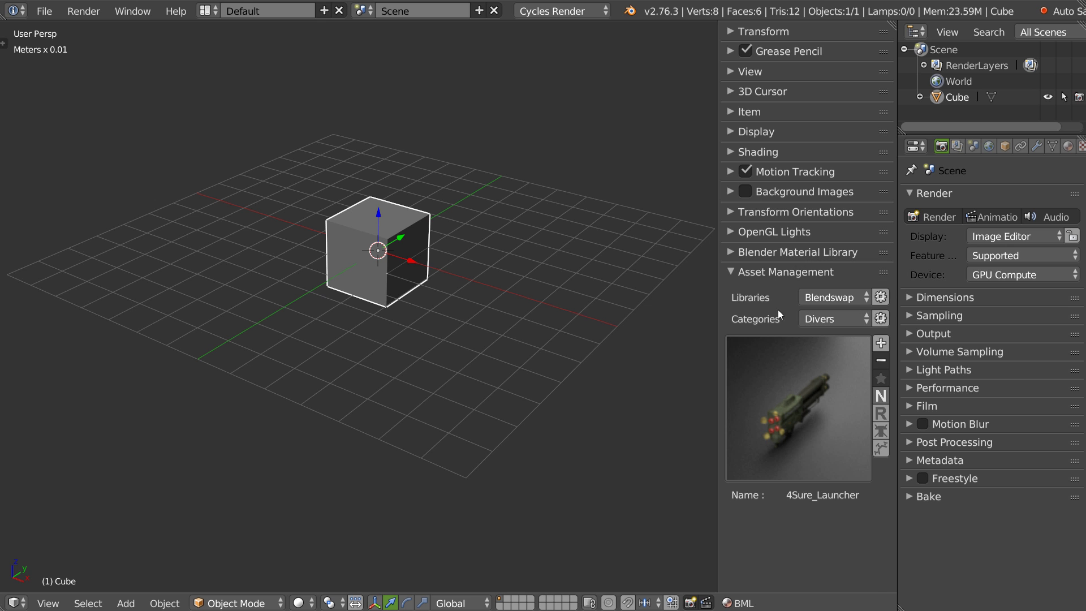
pyautogui.click(800, 402)
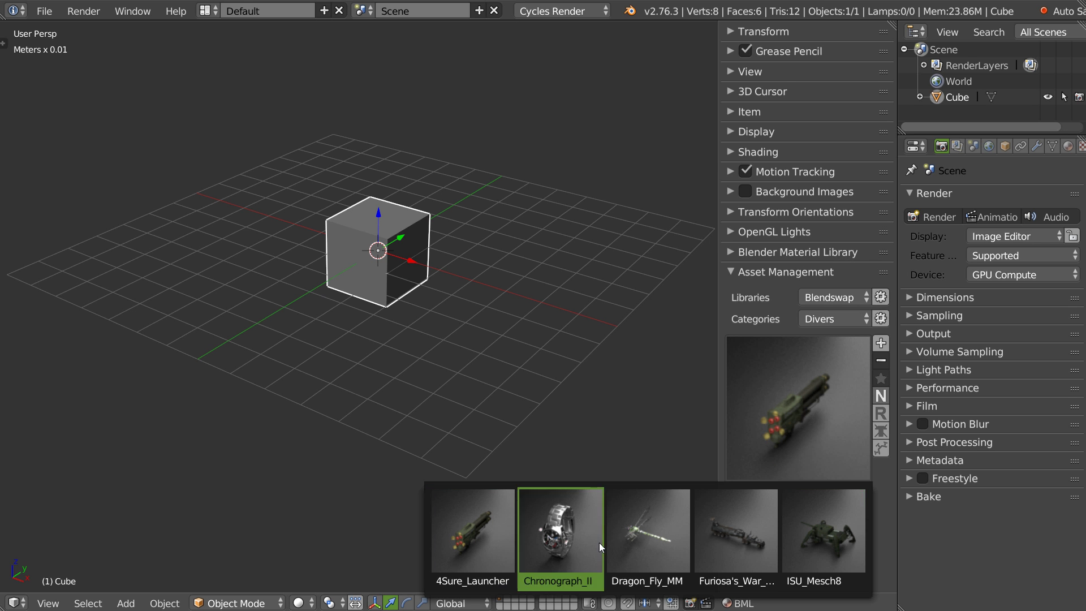
pyautogui.click(456, 546)
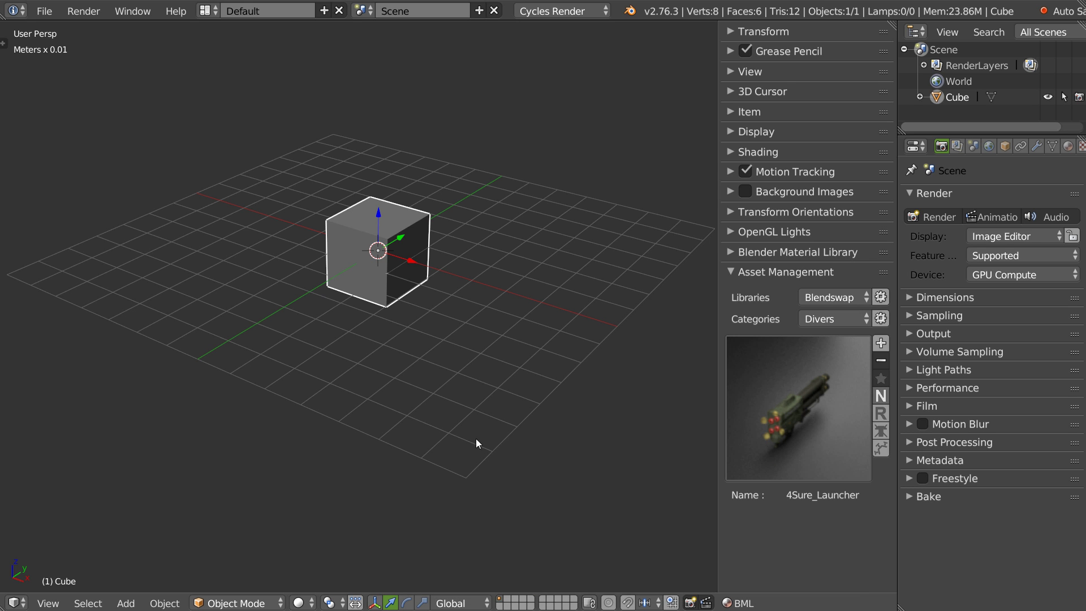
# Step: Switch to the Divers library and view its Personnages category
pyautogui.click(832, 298)
pyautogui.click(827, 239)
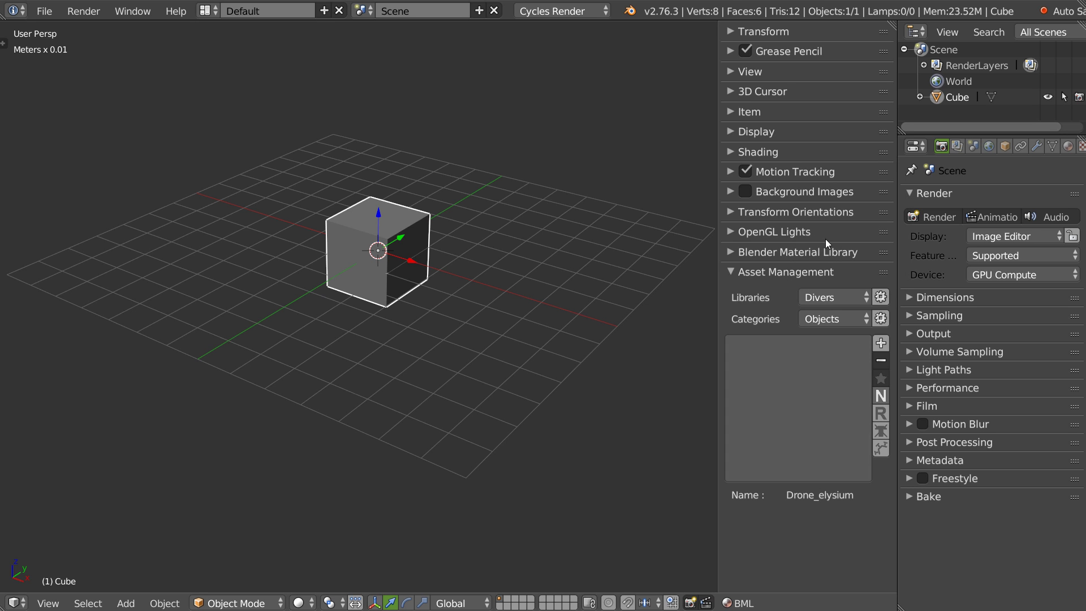
pyautogui.click(838, 319)
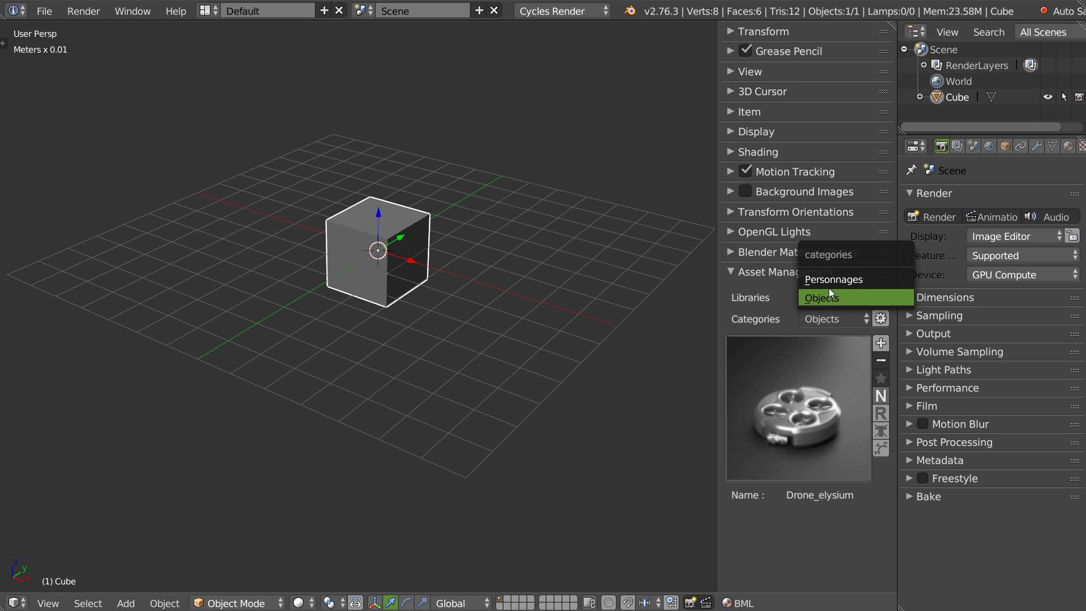
pyautogui.click(827, 279)
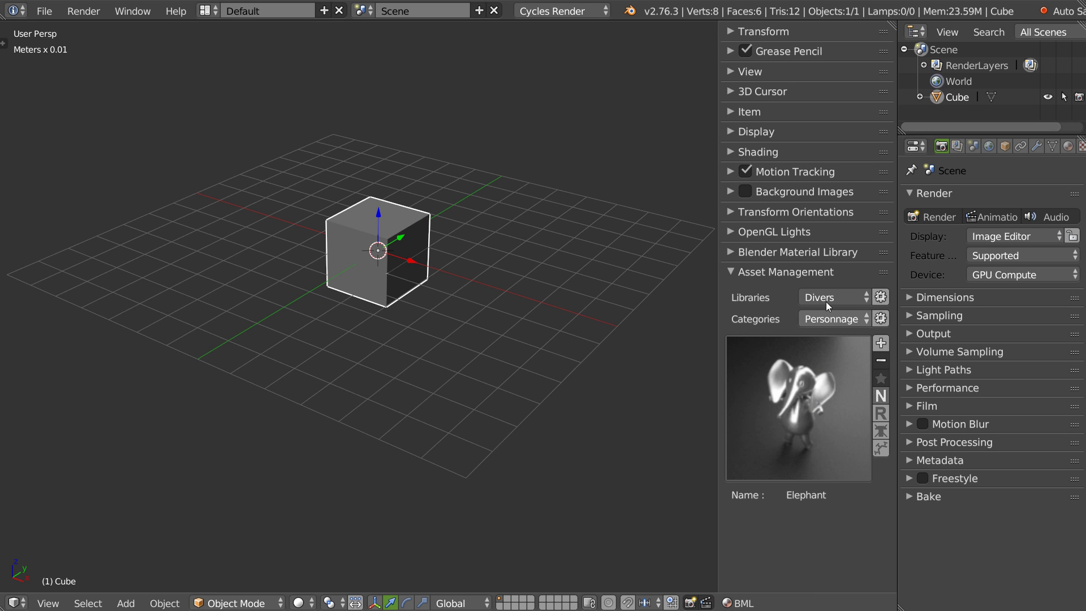
pyautogui.click(832, 297)
# Step: Open the user preferences and expand the details of the Asset management add-on
pyautogui.click(48, 11)
pyautogui.click(114, 203)
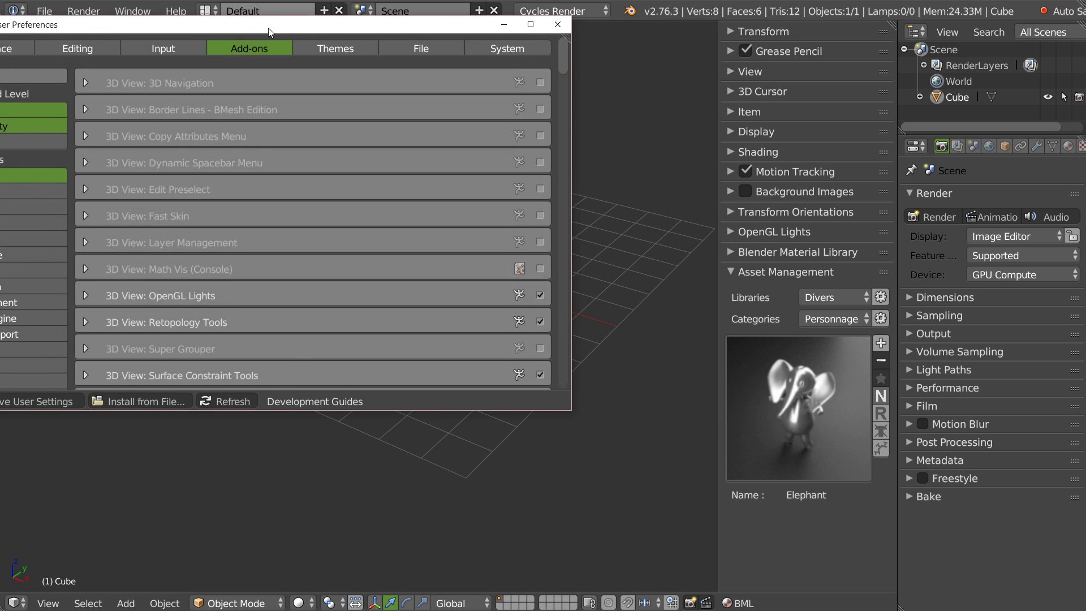
pyautogui.click(183, 205)
pyautogui.scroll(-15, 366, 185)
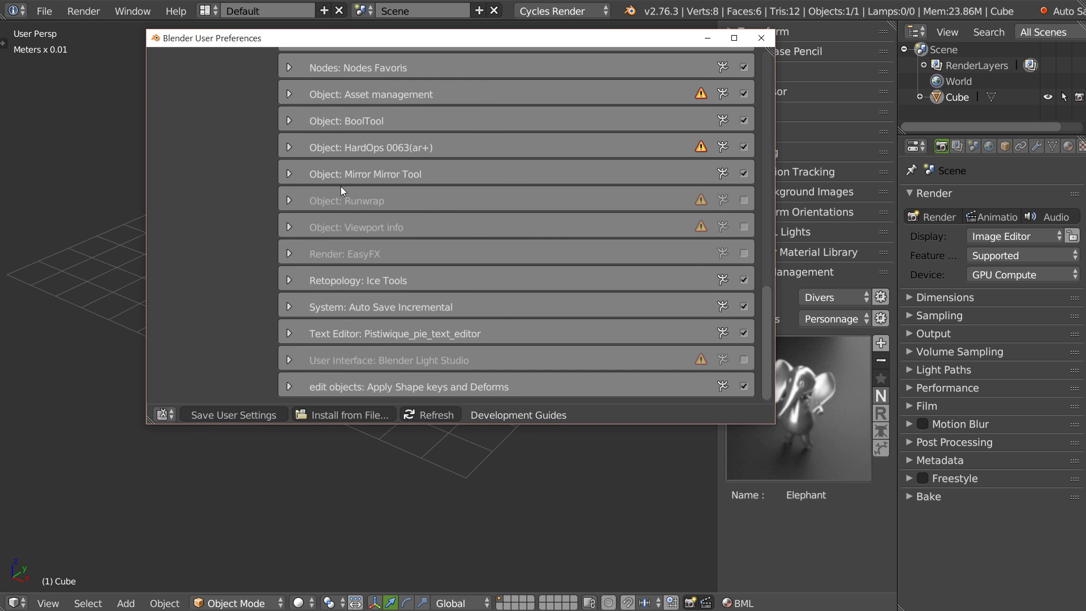
pyautogui.click(288, 94)
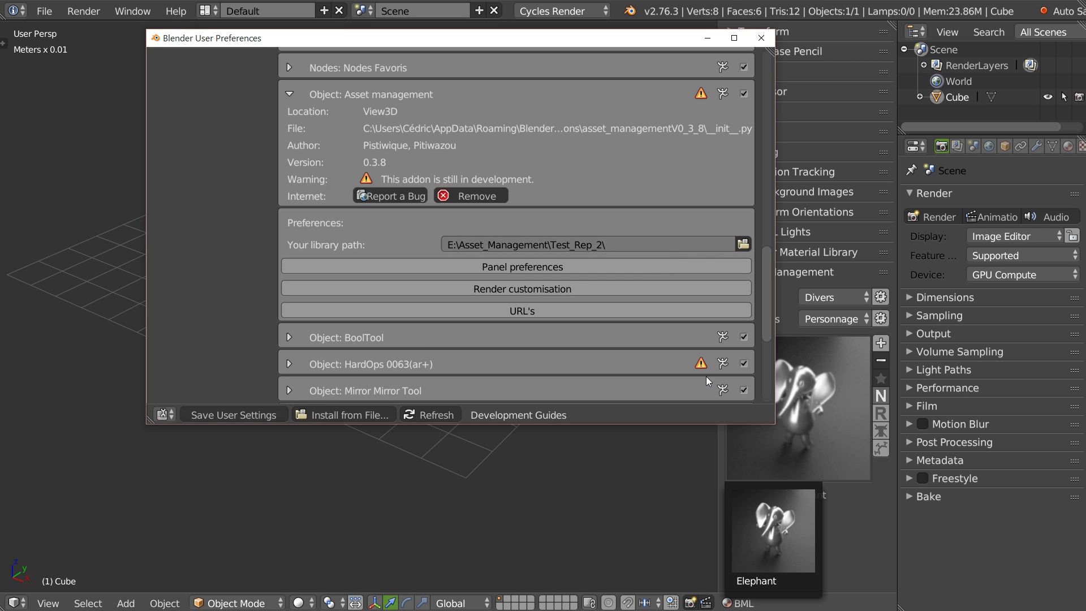
# Step: Examine the add-on's panel preferences, switching the N Panel option off and back on
pyautogui.click(504, 266)
pyautogui.scroll(-3, 486, 300)
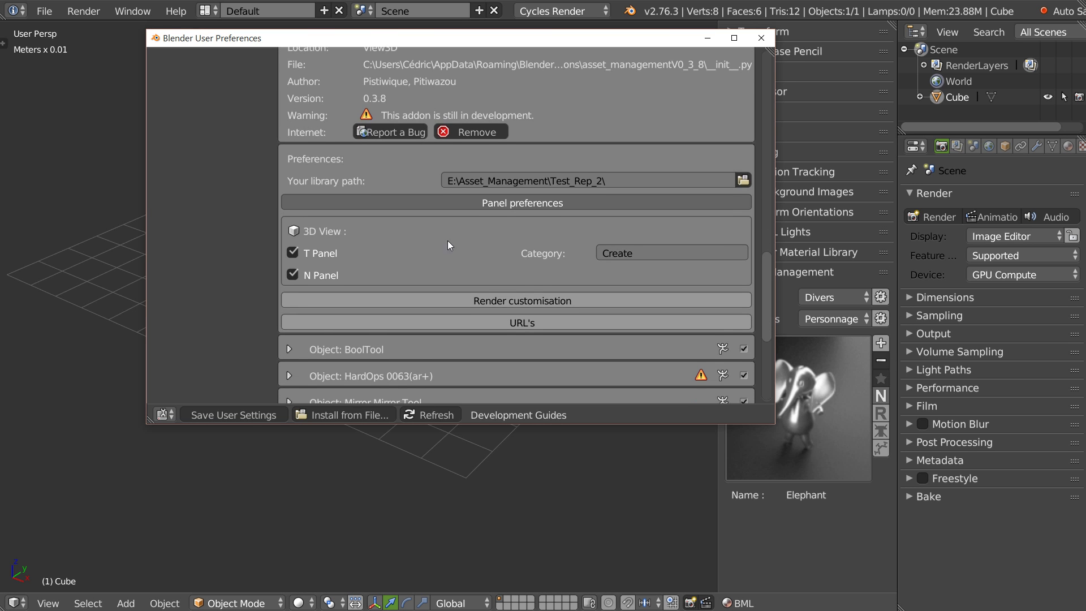
pyautogui.click(292, 274)
pyautogui.click(293, 275)
pyautogui.click(490, 206)
# Step: Examine the add-on's thumbnail resolution options under Render customisation and view the Elephant asset preview
pyautogui.click(499, 225)
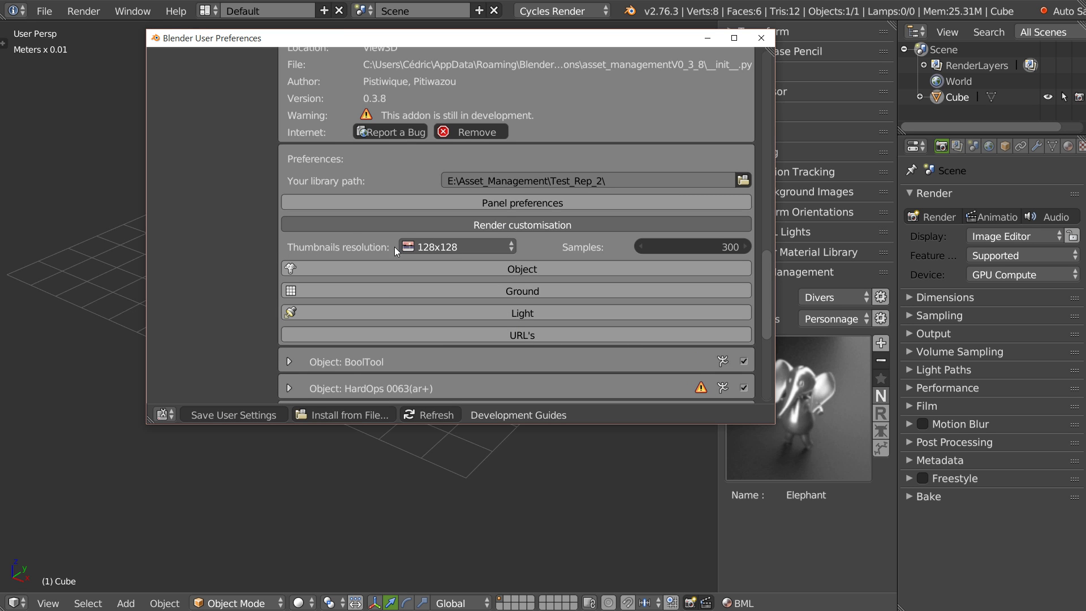
pyautogui.click(466, 247)
pyautogui.click(826, 384)
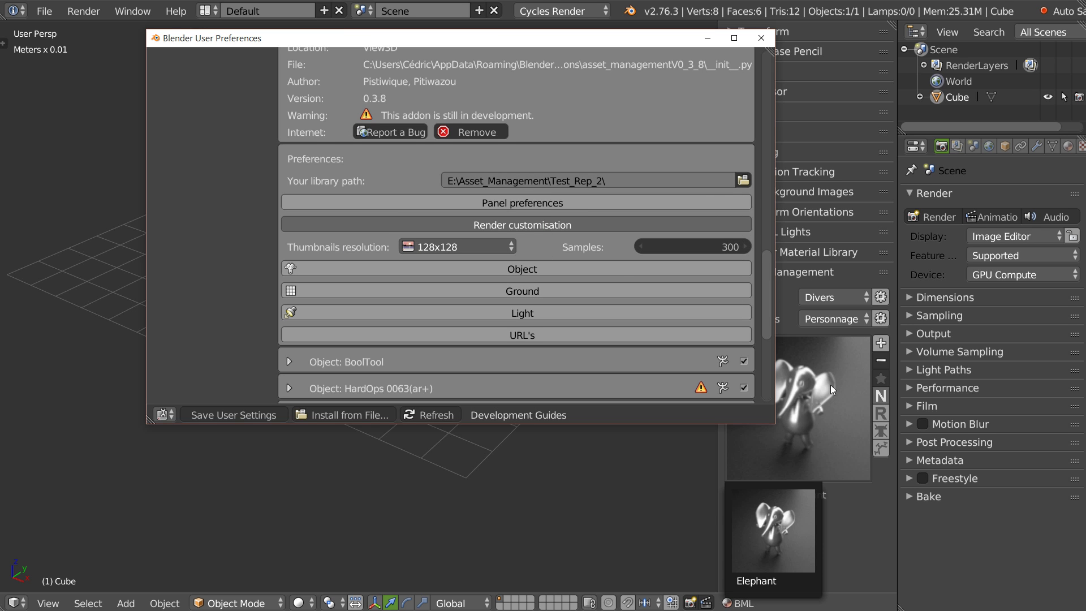
# Step: Examine the Object, Ground and Light settings used for rendering asset thumbnails
pyautogui.click(535, 269)
pyautogui.moveTo(559, 349); pyautogui.dragTo(568, 198, button='middle')
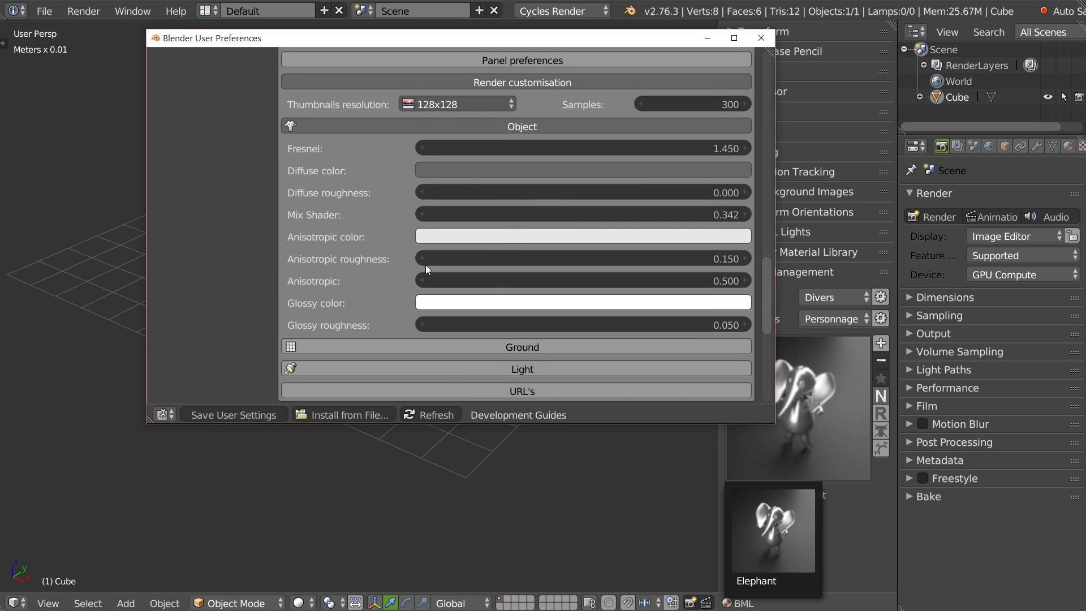
pyautogui.click(464, 126)
pyautogui.click(530, 148)
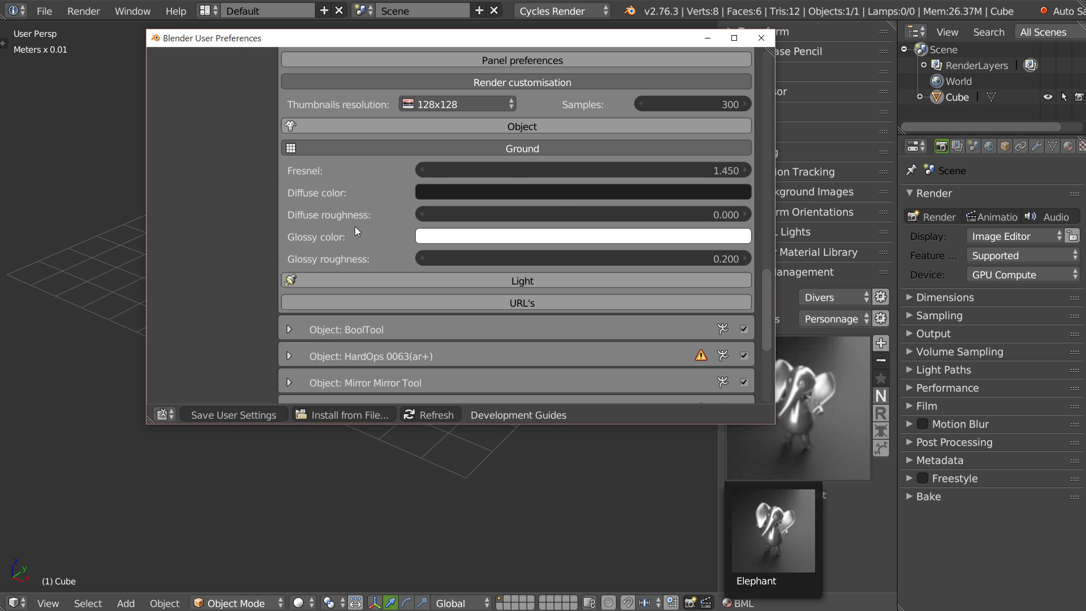
pyautogui.click(515, 148)
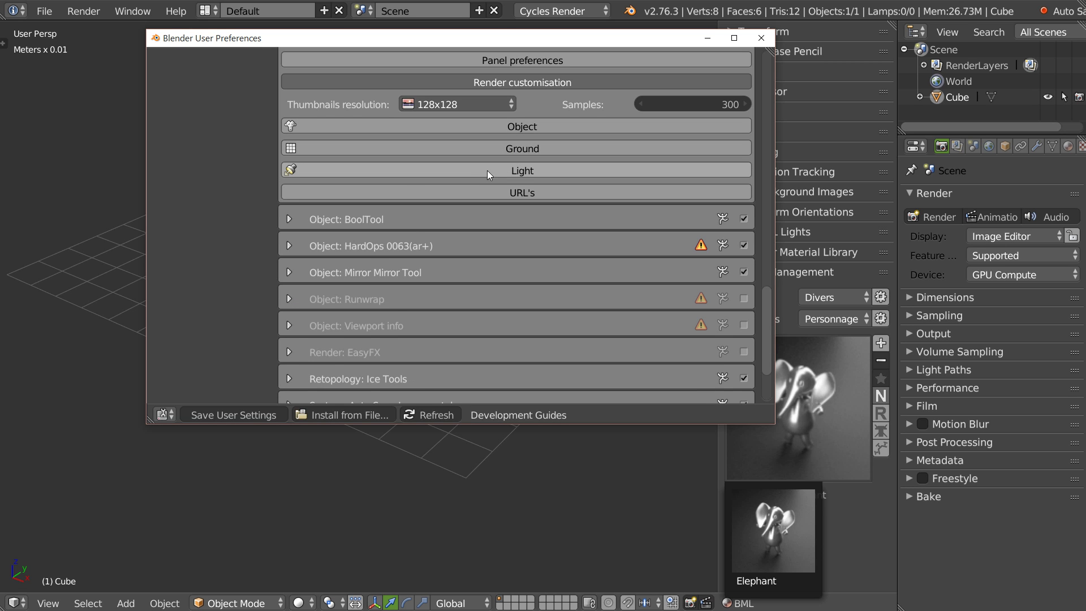
pyautogui.click(469, 168)
pyautogui.click(410, 163)
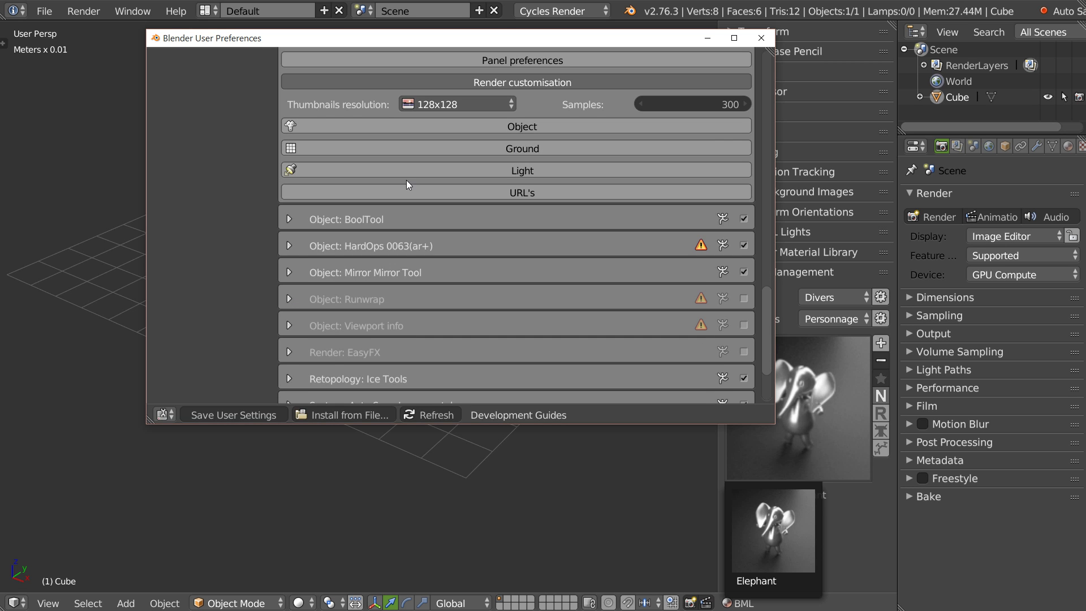
# Step: Review the add-on's URL links and close the user preferences
pyautogui.click(401, 193)
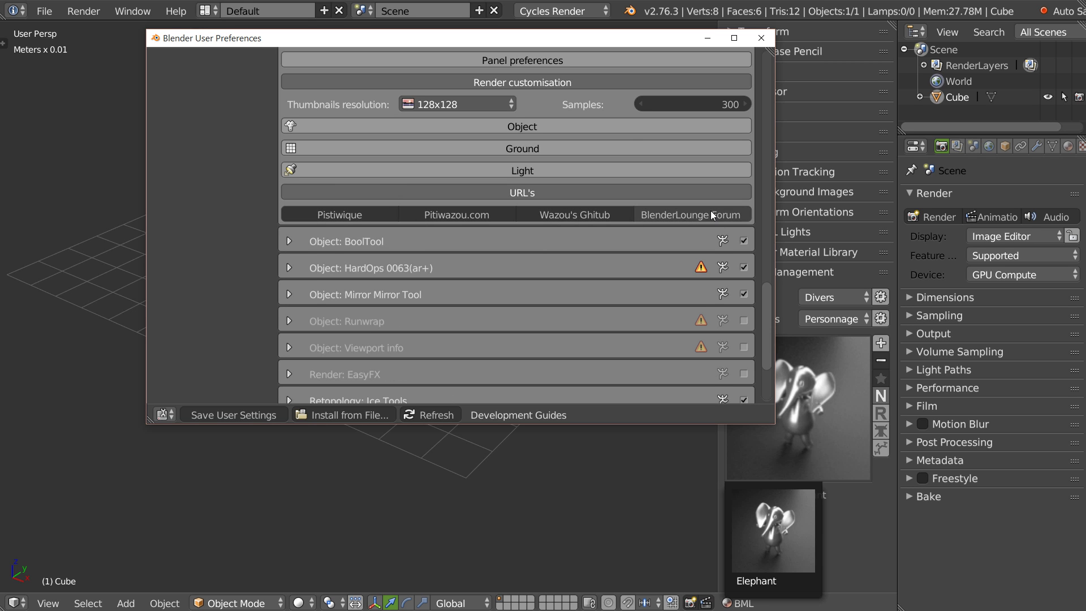
pyautogui.scroll(8, 449, 124)
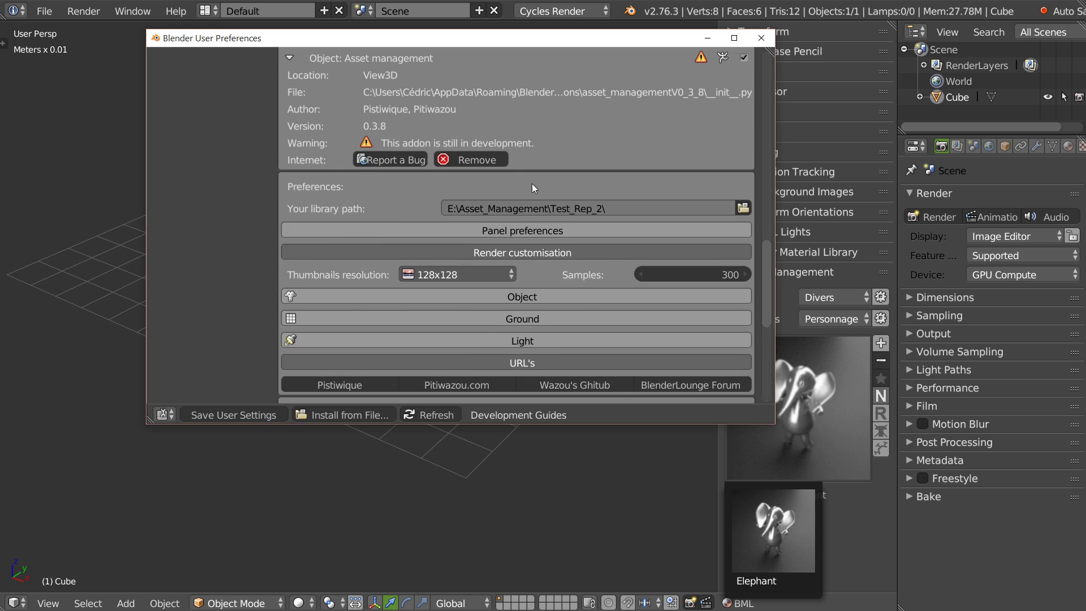
pyautogui.click(761, 39)
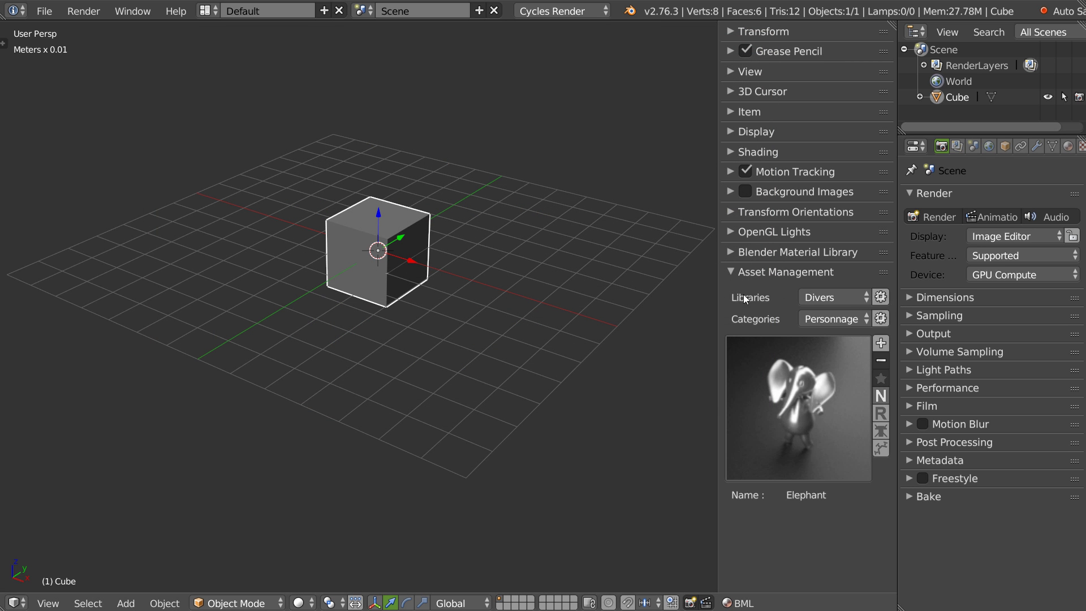
# Step: Add a new asset library named Test and make it the active library
pyautogui.click(881, 297)
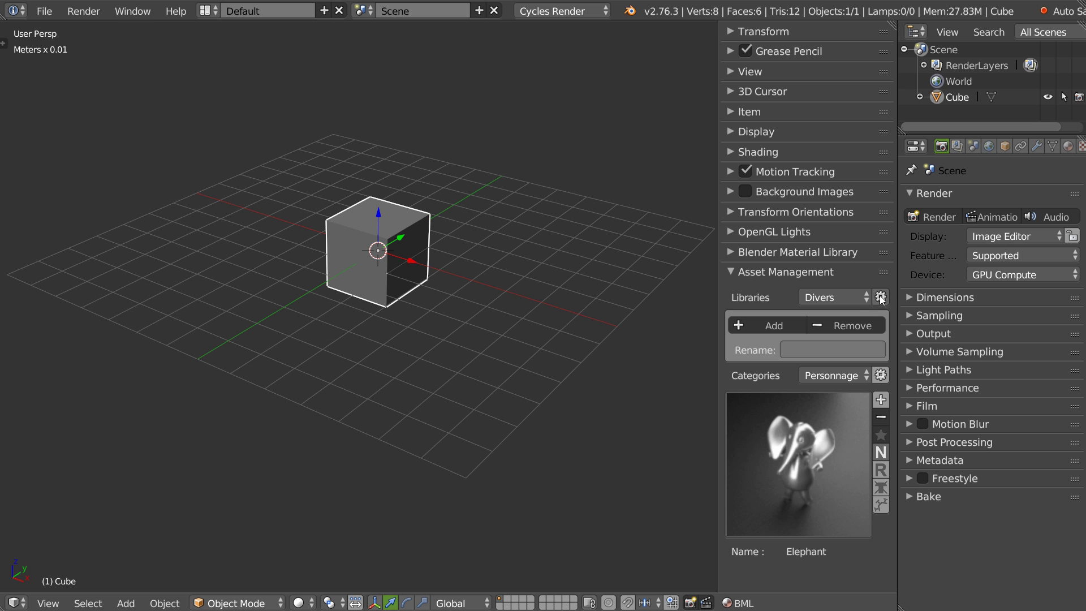
pyautogui.click(769, 323)
pyautogui.write('Test')
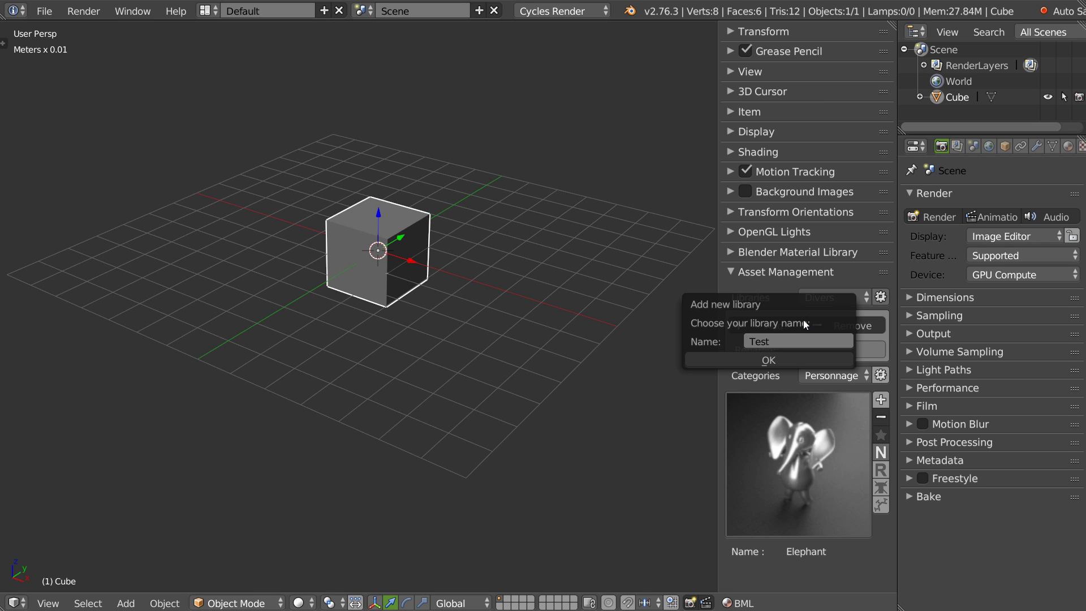
pyautogui.click(773, 358)
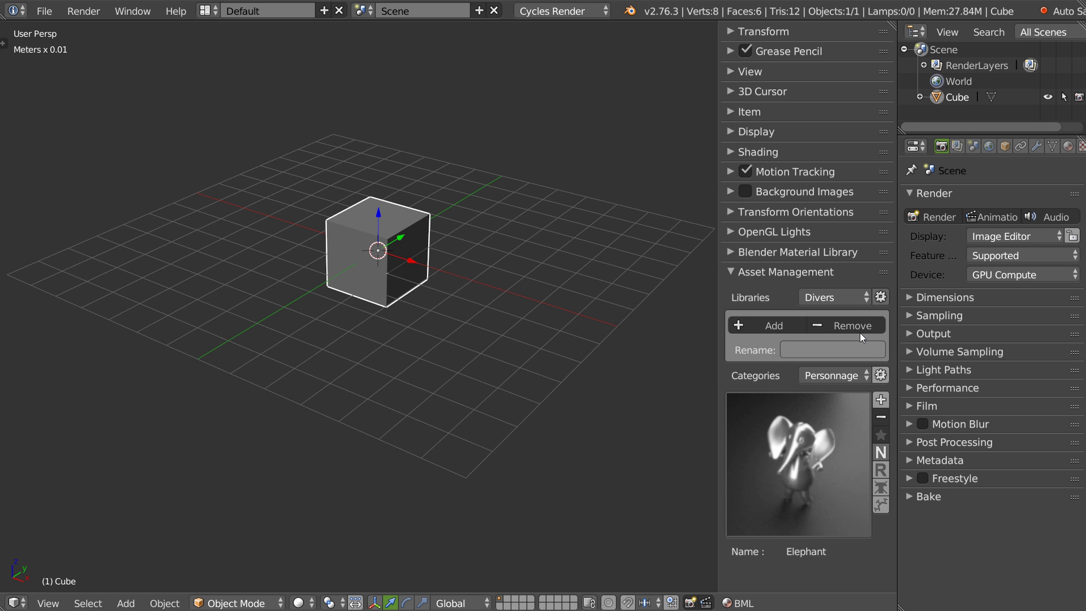
pyautogui.click(837, 296)
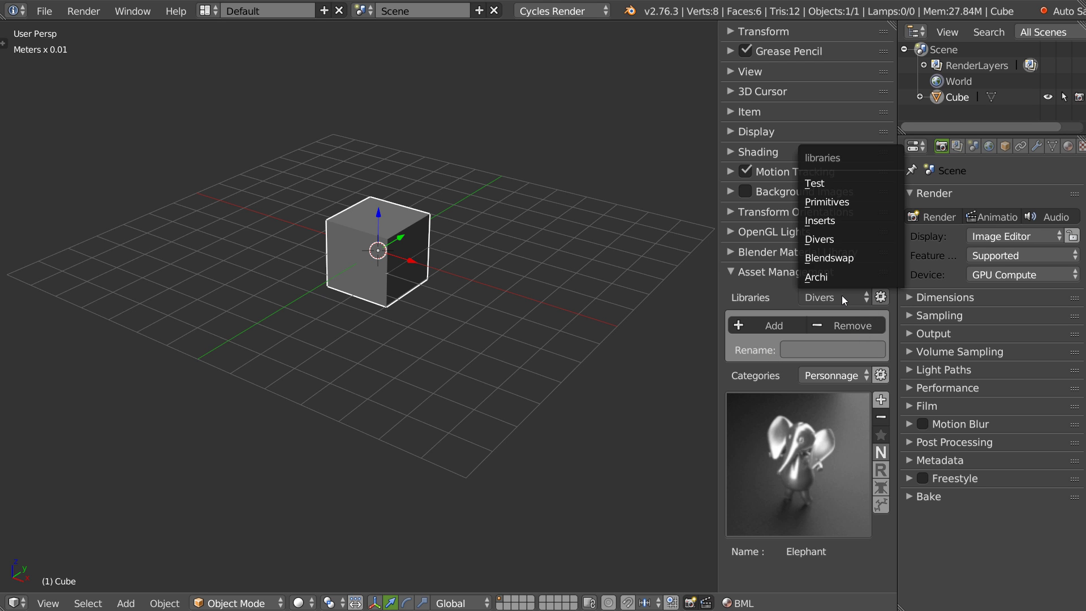
pyautogui.click(816, 182)
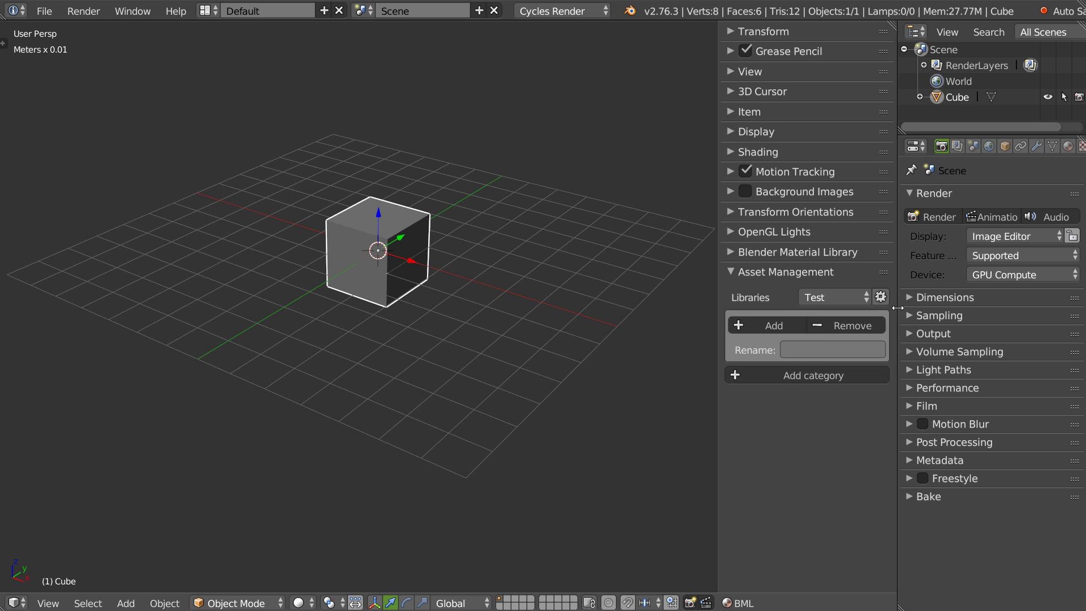
pyautogui.click(880, 297)
# Step: Add a category named 001 to the Test library
pyautogui.click(807, 320)
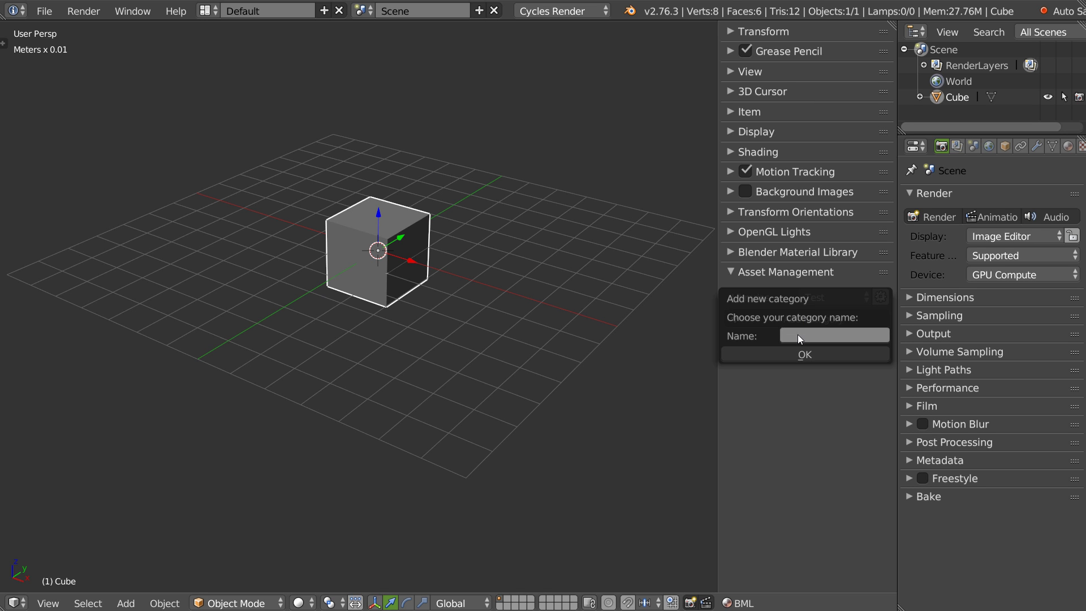
pyautogui.write('001')
pyautogui.press('Return')
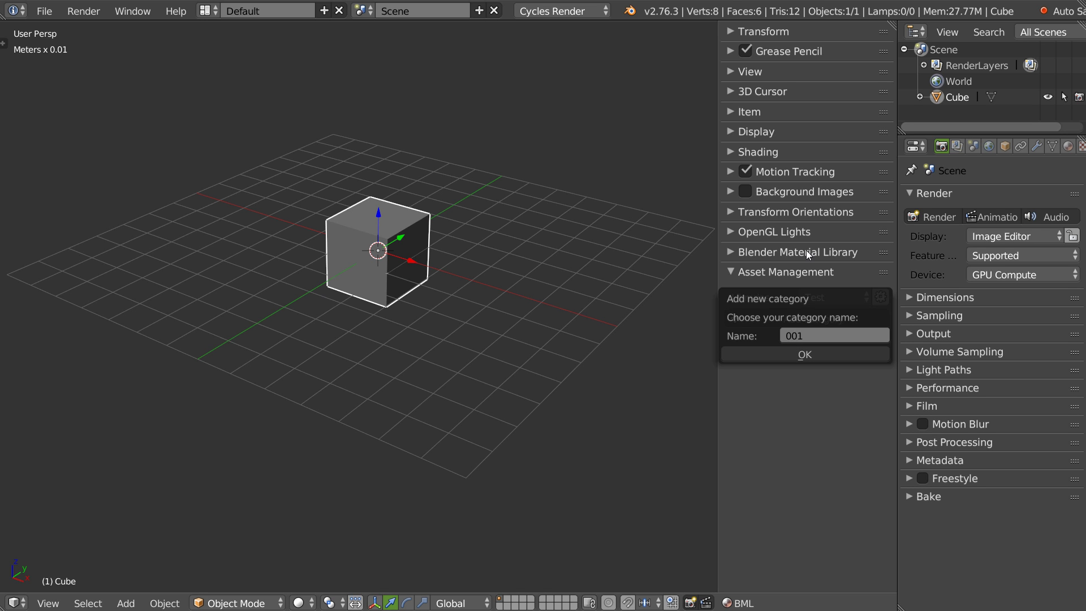
pyautogui.click(803, 355)
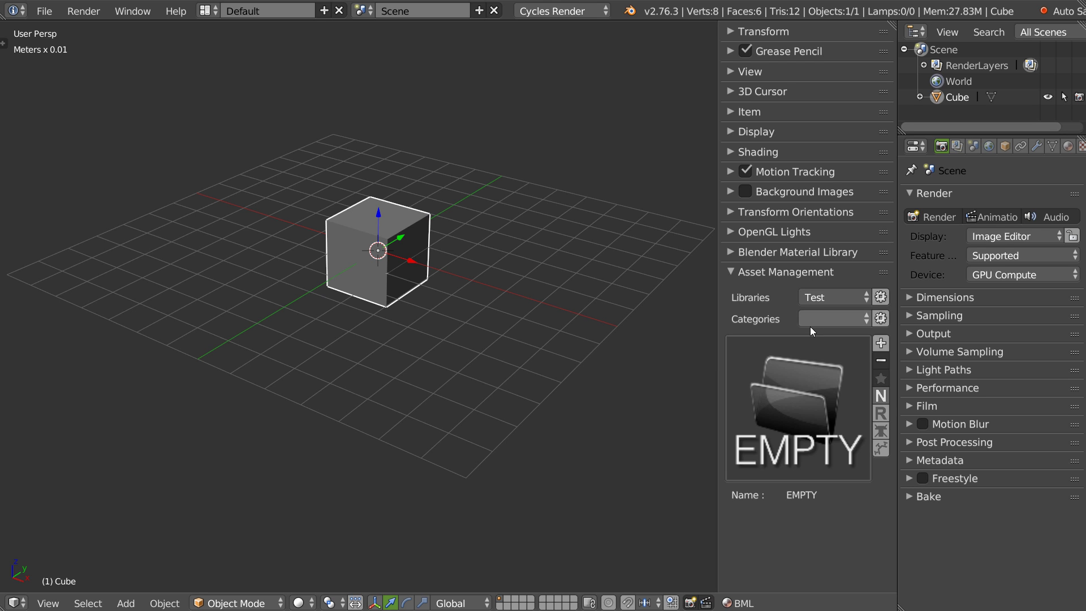
# Step: Select the 001 category of the Test library and check its asset previews
pyautogui.click(829, 318)
pyautogui.click(814, 294)
pyautogui.click(832, 447)
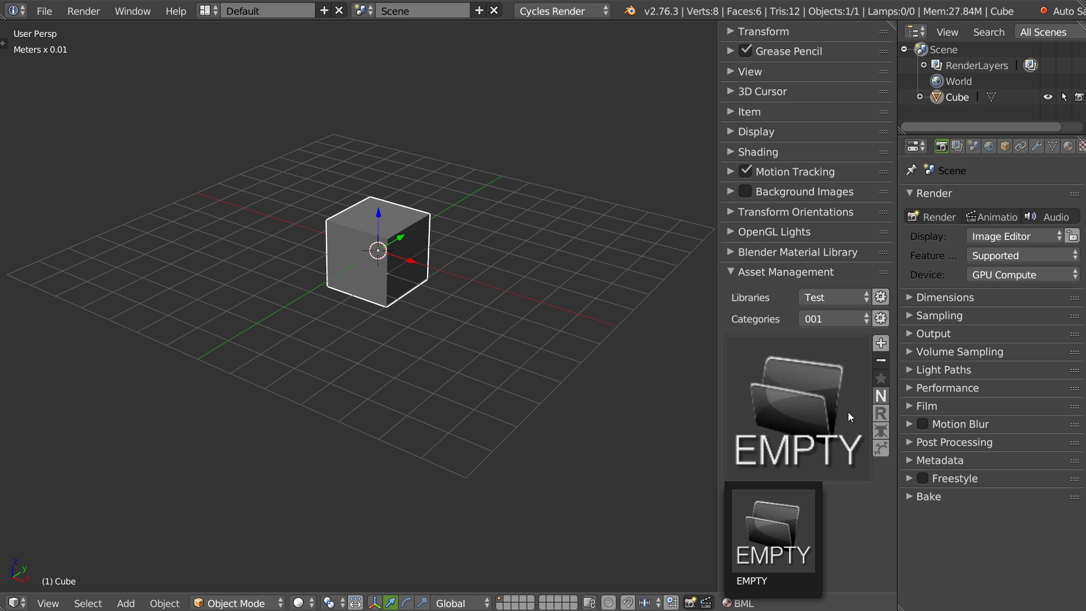
pyautogui.click(765, 385)
pyautogui.click(729, 344)
pyautogui.click(827, 392)
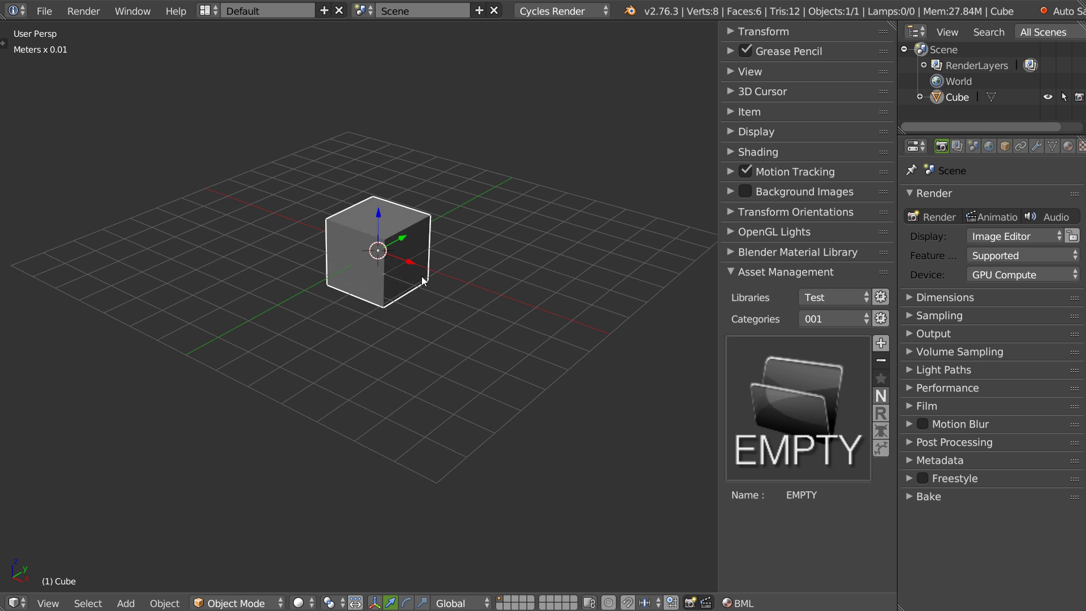
# Step: Add the selected cube to the 001 category as an asset with Subsurf and Smooth disabled, and check its preview
pyautogui.click(880, 342)
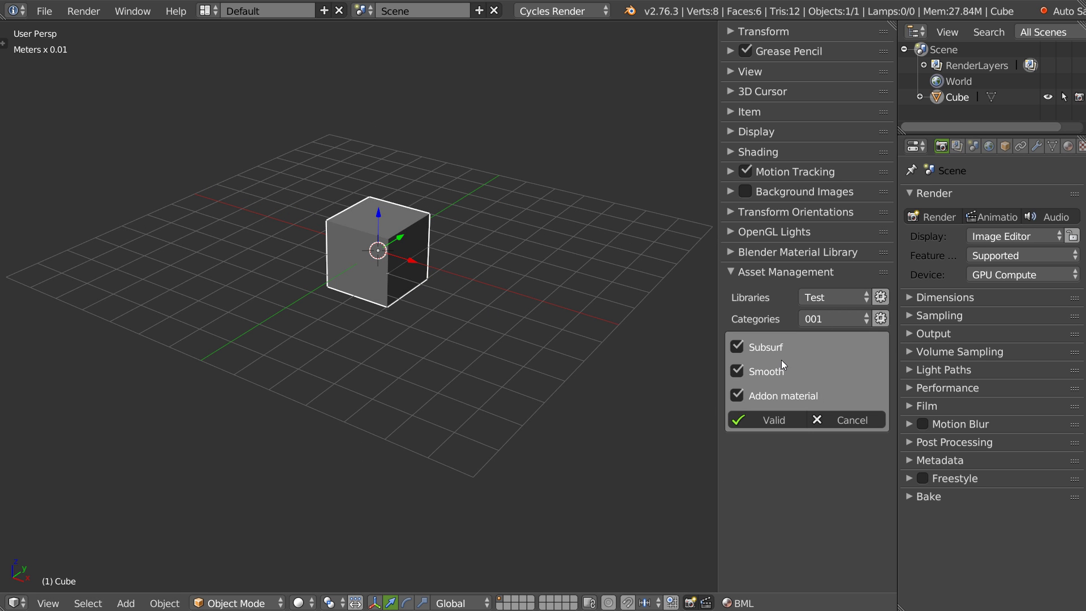
pyautogui.click(737, 346)
pyautogui.click(735, 372)
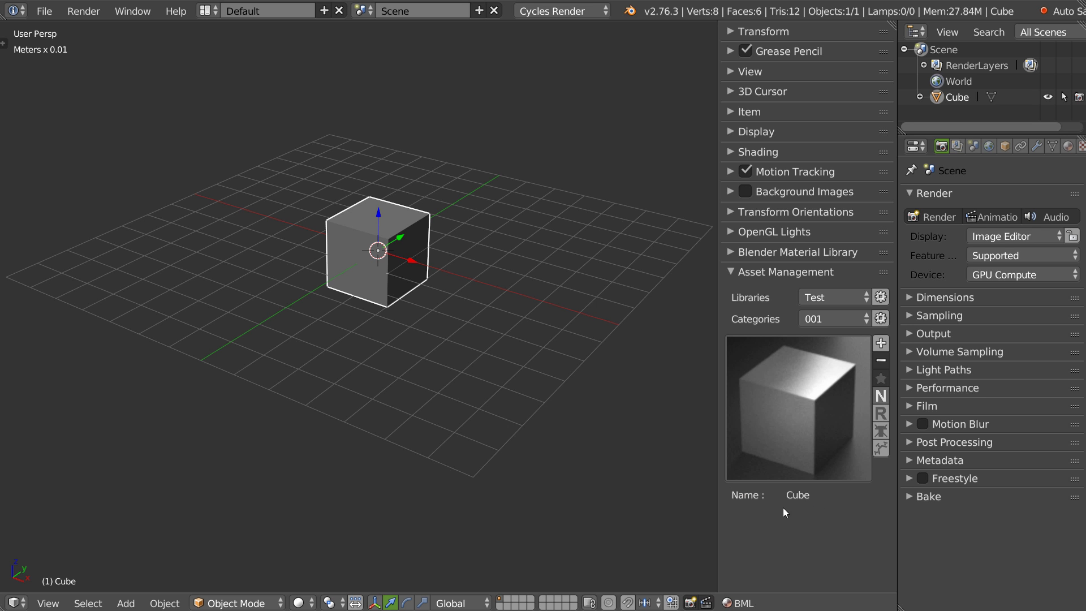
pyautogui.click(763, 460)
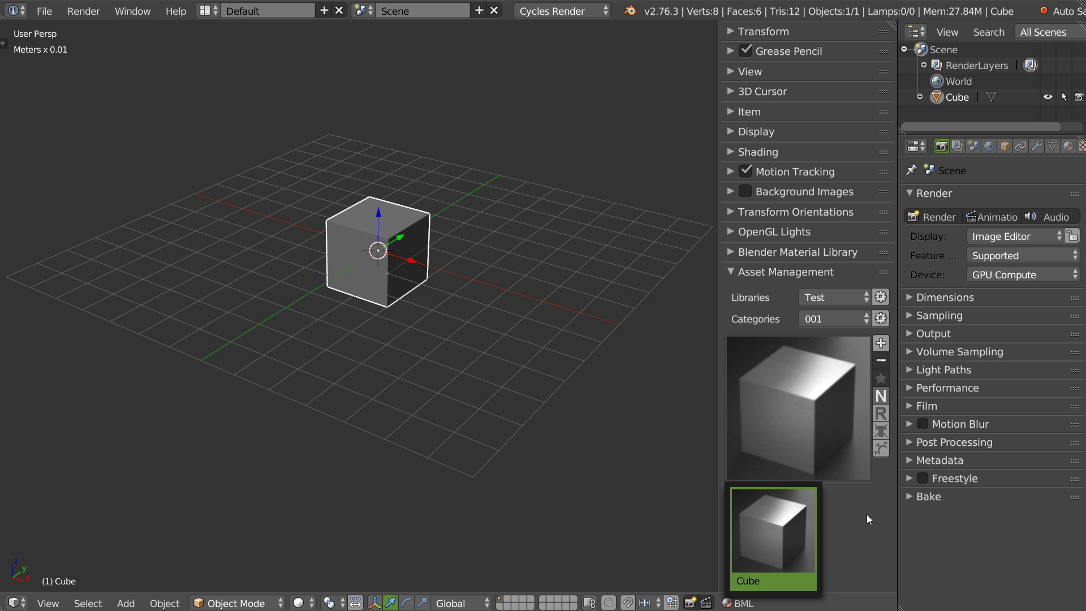
# Step: Delete the cube from the scene and import the Cube asset from the 001 category
pyautogui.click(802, 416)
pyautogui.moveTo(393, 271); pyautogui.dragTo(398, 279, button='middle')
pyautogui.press('x')
pyautogui.click(385, 271)
pyautogui.click(797, 399)
pyautogui.click(761, 487)
# Step: Duplicate the cube, place the copy behind the original and give it a level 2 subdivision surface
pyautogui.moveTo(484, 315); pyautogui.dragTo(408, 279, button='middle')
pyautogui.hotkey('shift', 'd')
pyautogui.click(529, 206)
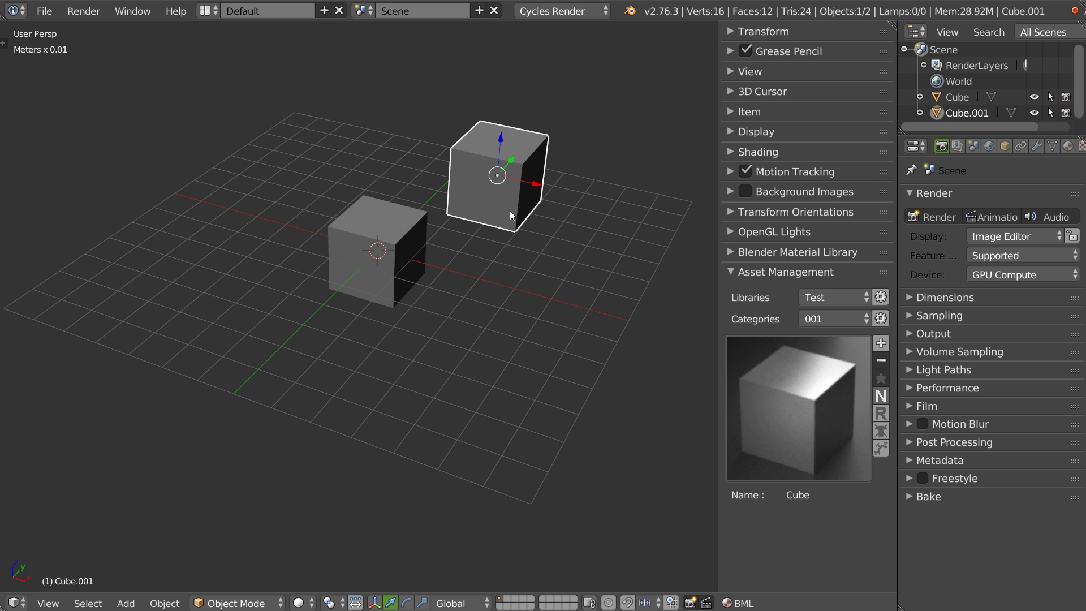
pyautogui.hotkey('ctrl', '2')
pyautogui.hotkey('shift', 'z')
pyautogui.moveTo(480, 208); pyautogui.dragTo(499, 202, button='middle')
pyautogui.rightClick(498, 203)
pyautogui.click(605, 252)
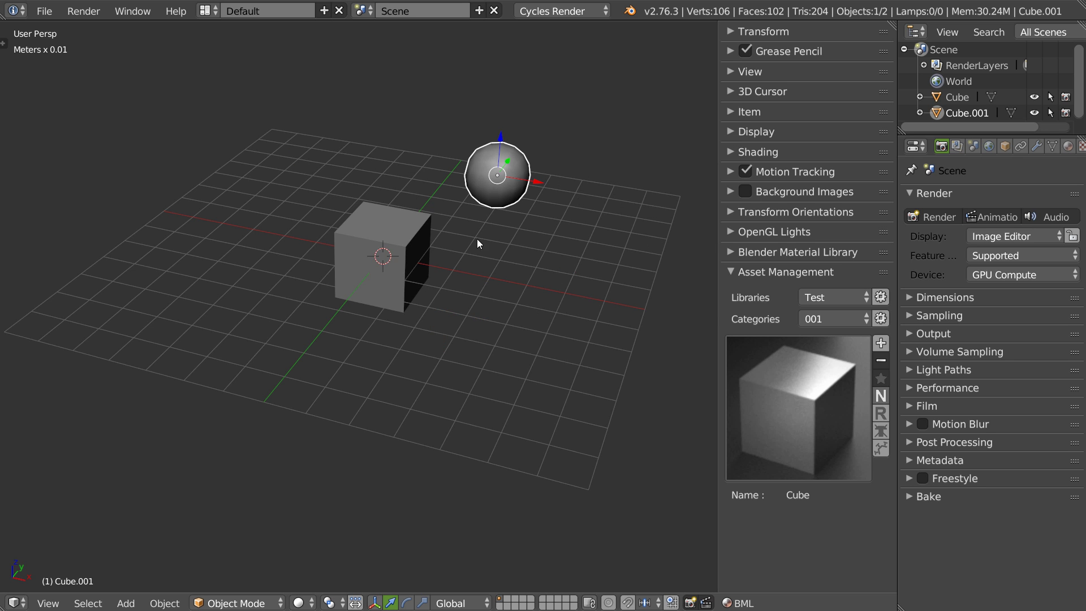
# Step: Add a cylinder mesh and move it along the X axis clear of the cube
pyautogui.moveTo(513, 245); pyautogui.dragTo(478, 216, button='middle')
pyautogui.rightClick(560, 304)
pyautogui.click(606, 391)
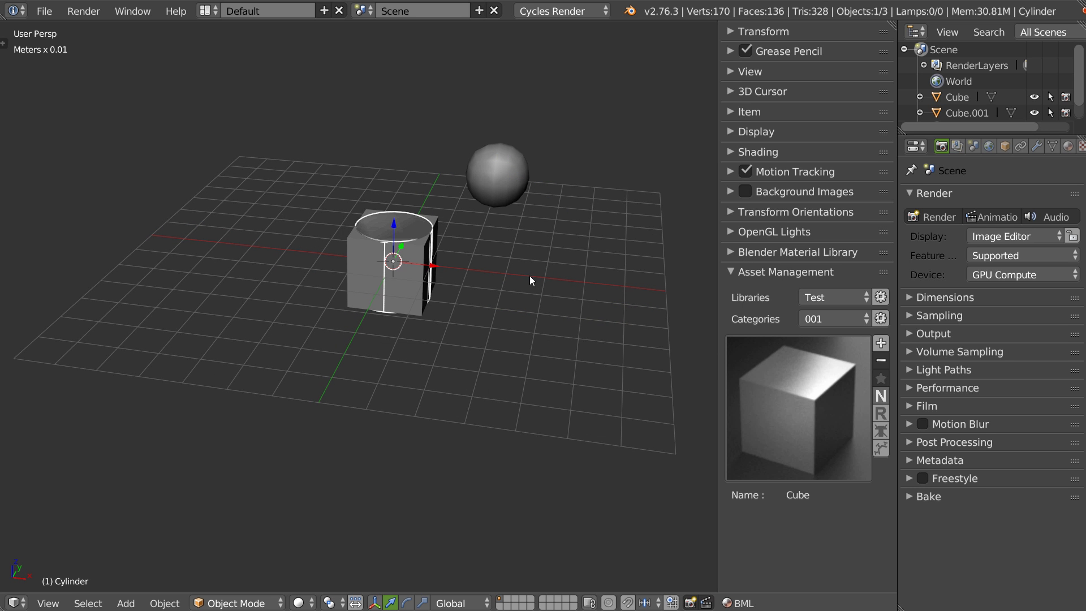
pyautogui.press('g')
pyautogui.press('x')
pyautogui.press('Return')
# Step: Rename the original cube as Cube1
pyautogui.click(432, 273)
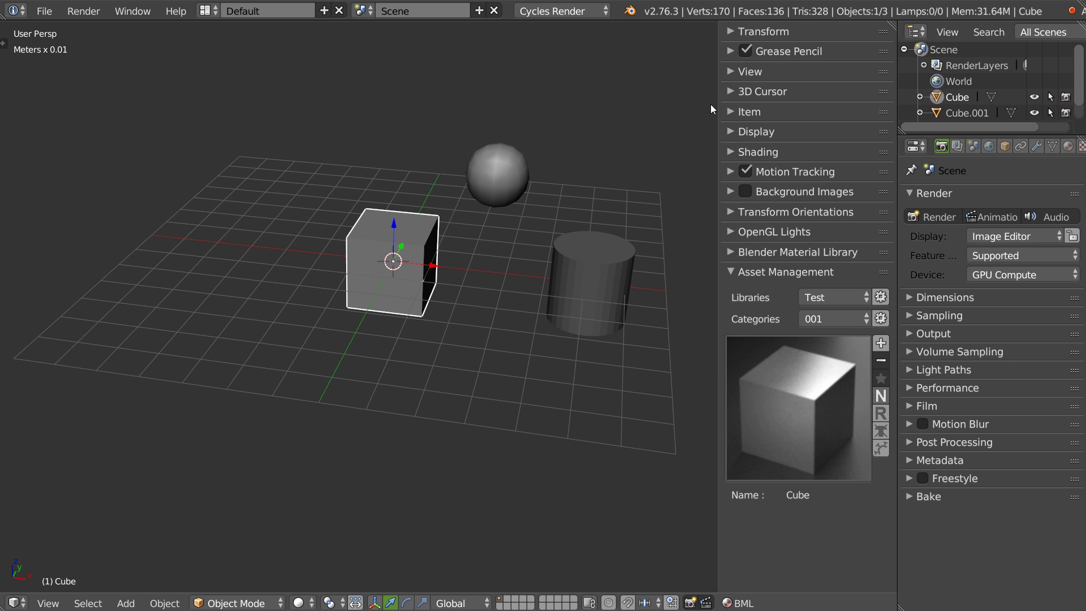
pyautogui.doubleClick(956, 97)
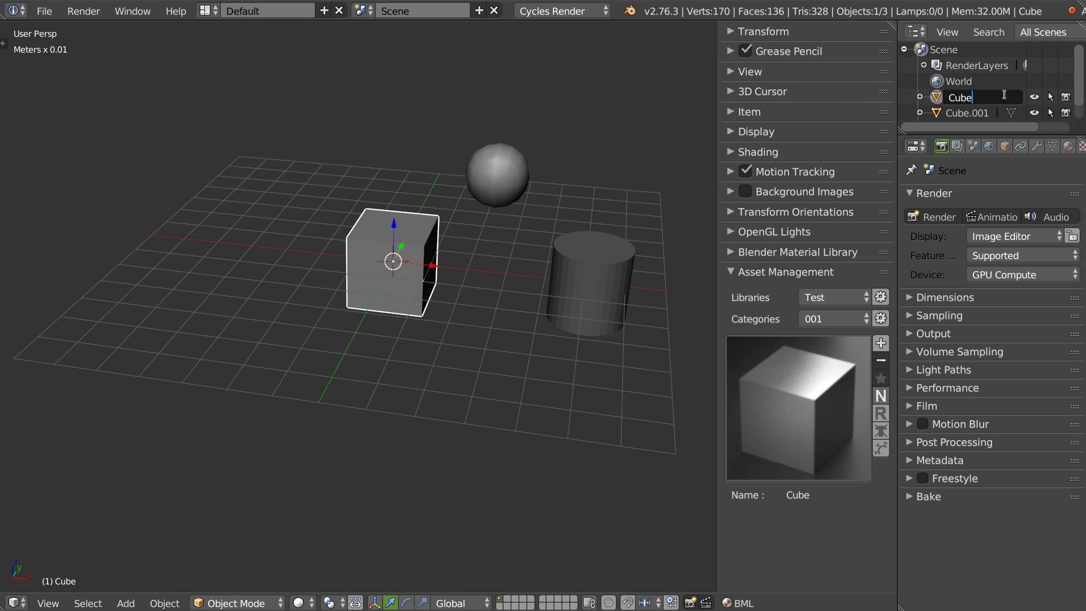
pyautogui.write('1')
pyautogui.press('Return')
# Step: Add the cube, sphere and cylinder one after other as separate assets with Subsurf and Smooth disabled, and check their previews
pyautogui.moveTo(475, 231); pyautogui.dragTo(487, 229, button='middle')
pyautogui.keyDown('shift'); pyautogui.rightClick(534, 179); pyautogui.keyUp('shift')
pyautogui.keyDown('shift'); pyautogui.rightClick(586, 303); pyautogui.keyUp('shift')
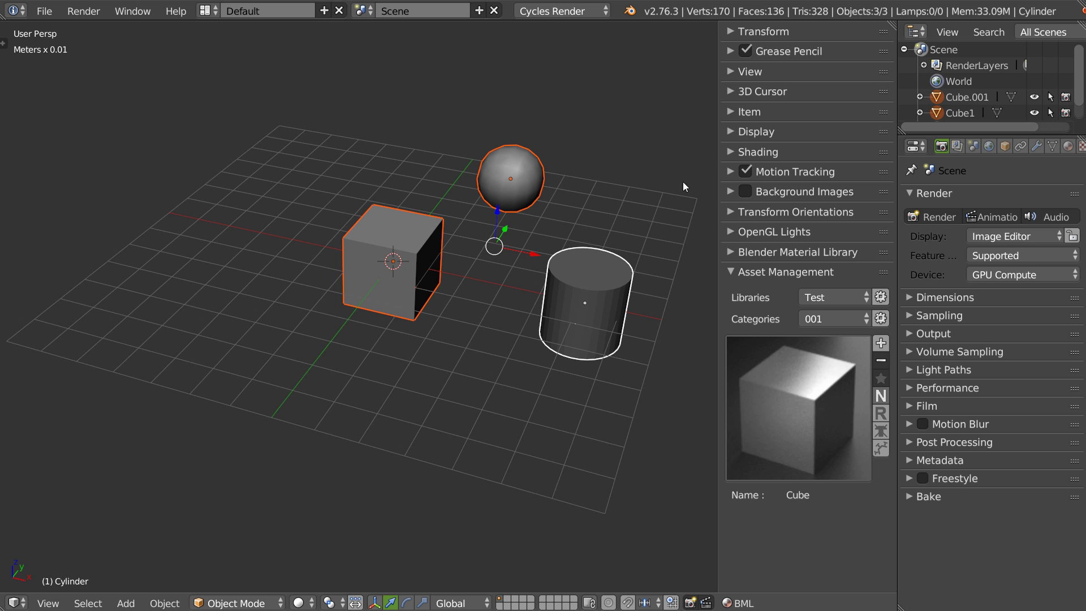
pyautogui.click(879, 342)
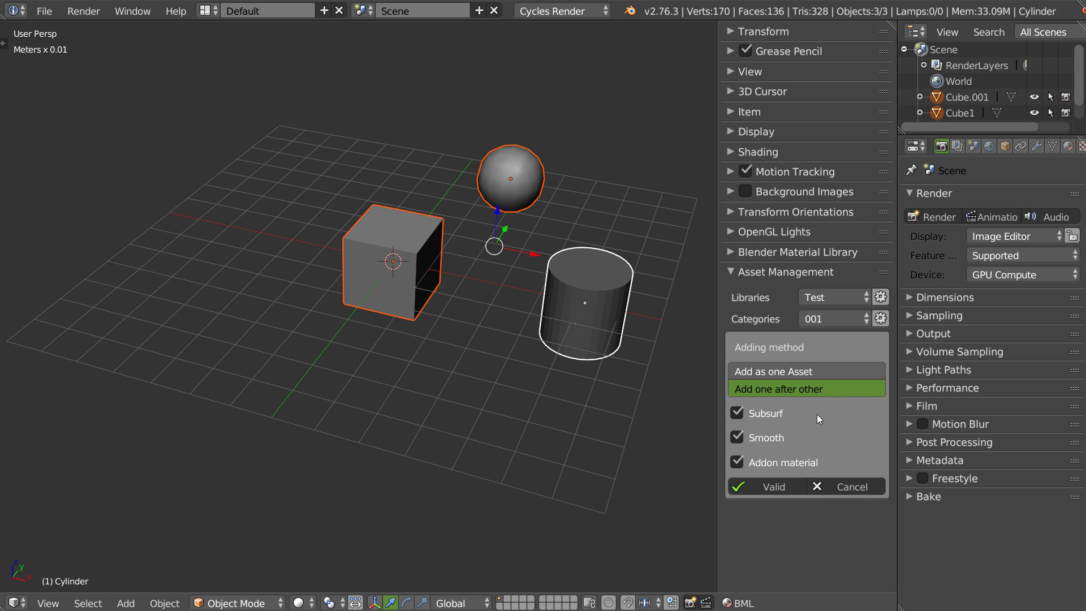
pyautogui.click(736, 417)
pyautogui.click(737, 439)
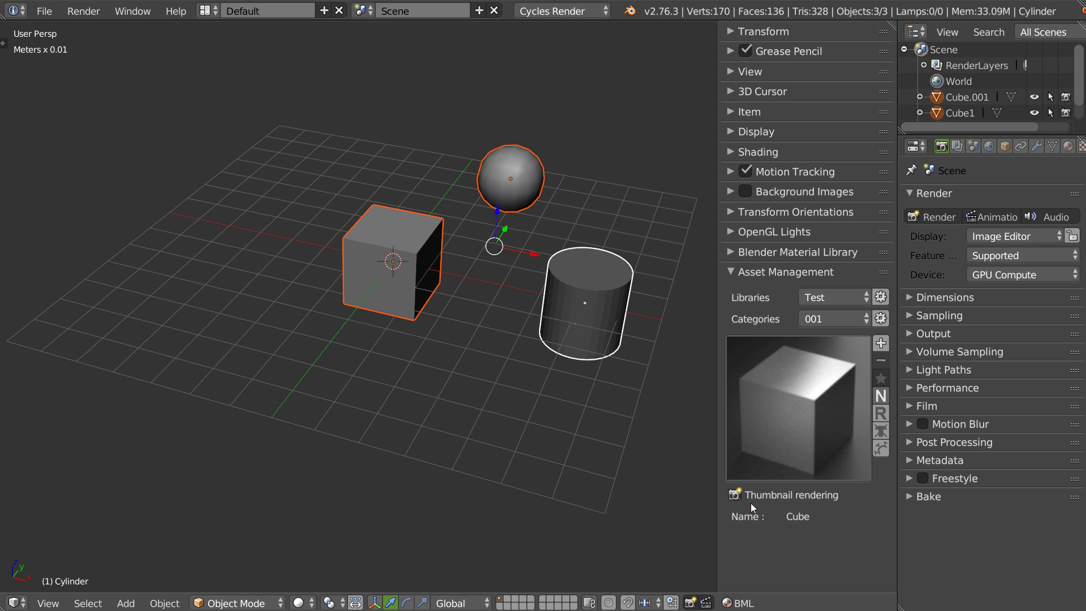
pyautogui.click(769, 495)
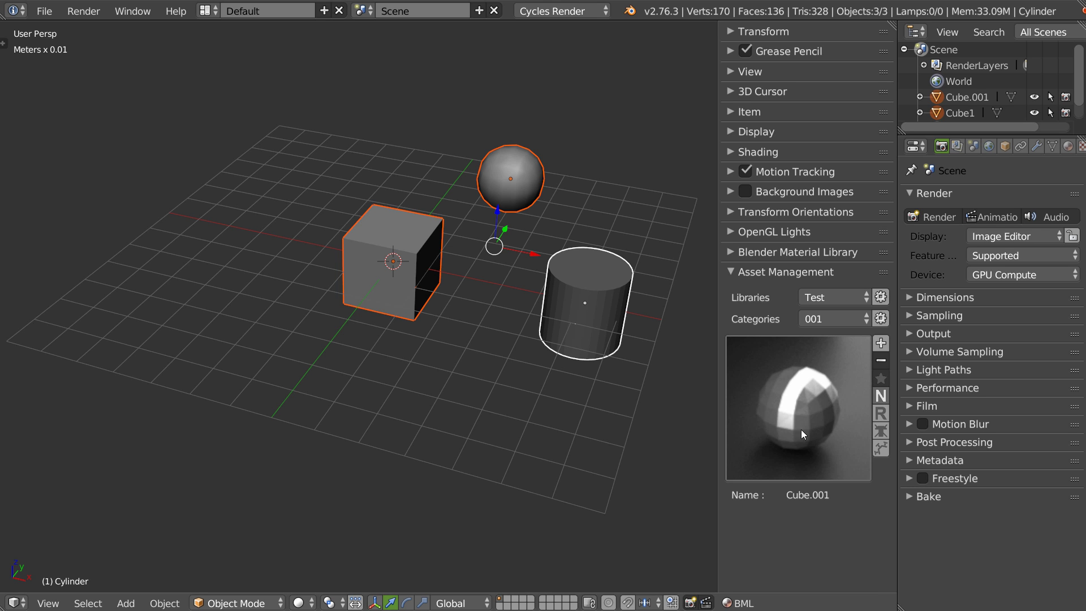
pyautogui.click(766, 405)
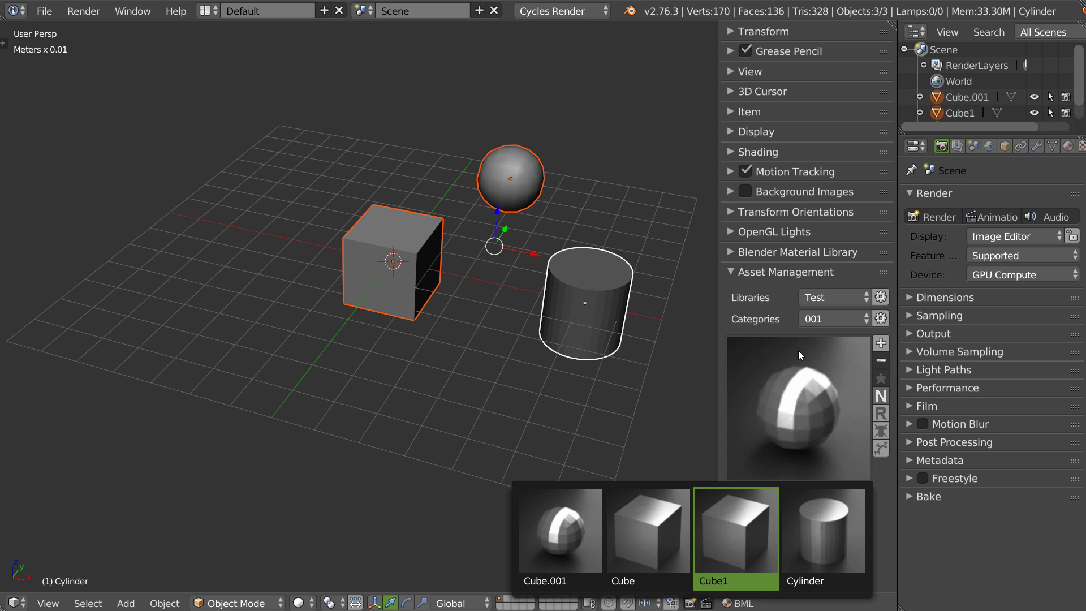
# Step: Delete all three objects from the scene and import the Cube.001 asset
pyautogui.moveTo(517, 304); pyautogui.dragTo(508, 268, button='middle')
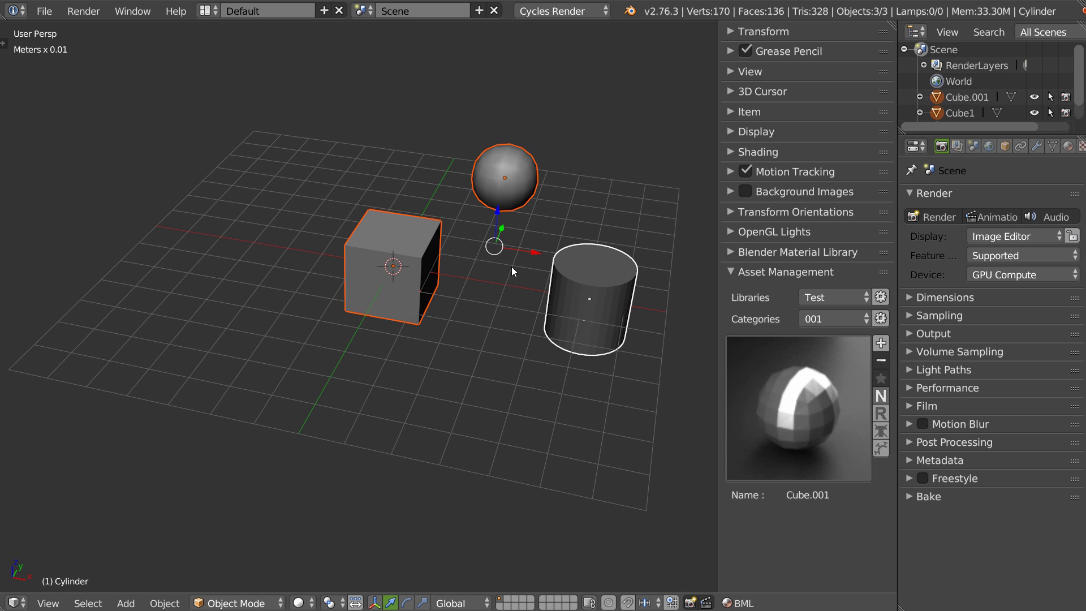
pyautogui.press('x')
pyautogui.click(503, 272)
pyautogui.click(799, 357)
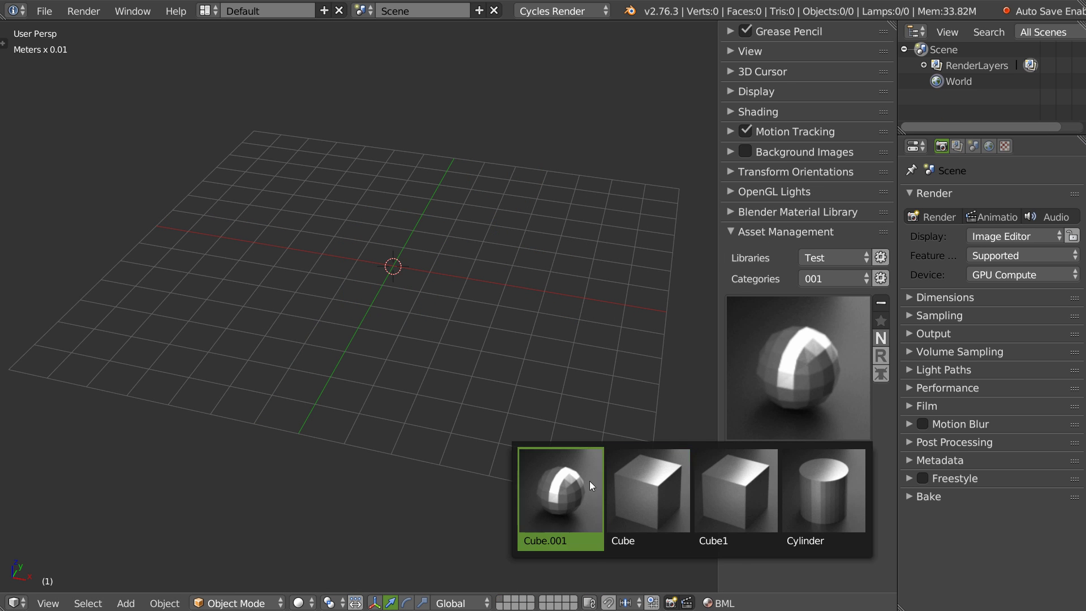
pyautogui.click(575, 483)
pyautogui.moveTo(481, 328); pyautogui.dragTo(471, 307, button='middle')
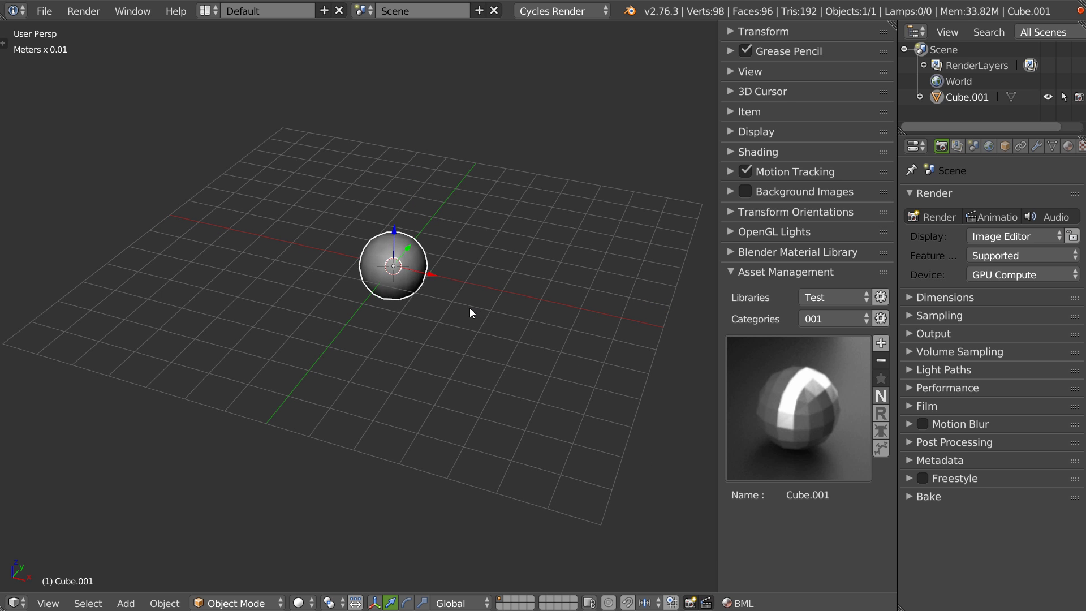
# Step: Delete the imported sphere and import the Cube asset in its place
pyautogui.press('x')
pyautogui.click(485, 308)
pyautogui.click(814, 376)
pyautogui.click(660, 496)
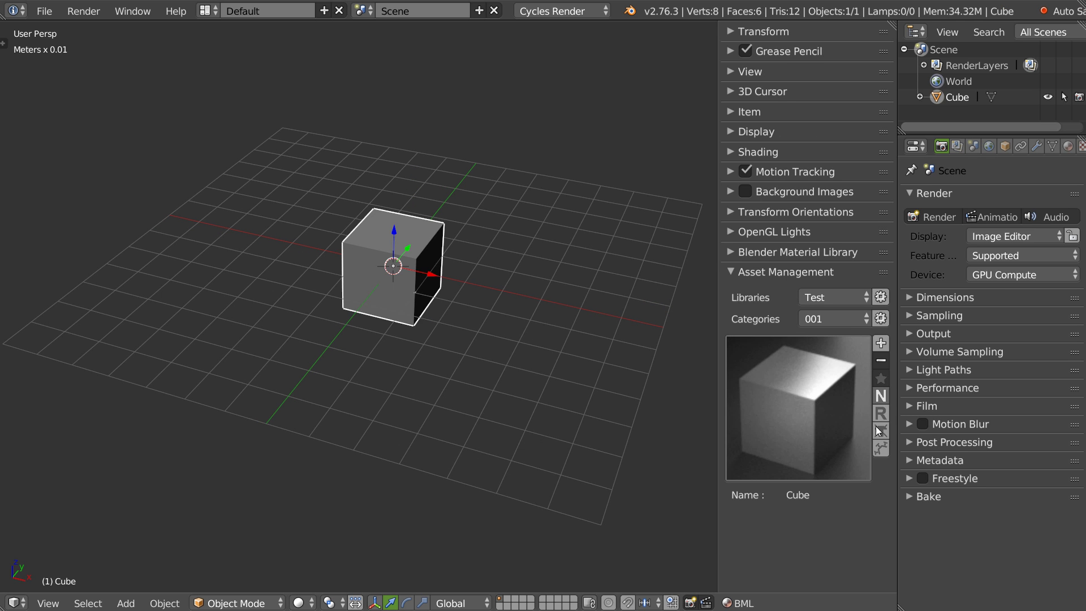
# Step: Delete the imported cube and import the Cube1 asset in its place
pyautogui.press('x')
pyautogui.click(501, 383)
pyautogui.click(791, 405)
pyautogui.click(762, 512)
# Step: Clear the scene again and import the Cylinder asset
pyautogui.press('x')
pyautogui.click(535, 381)
pyautogui.click(829, 378)
pyautogui.click(839, 511)
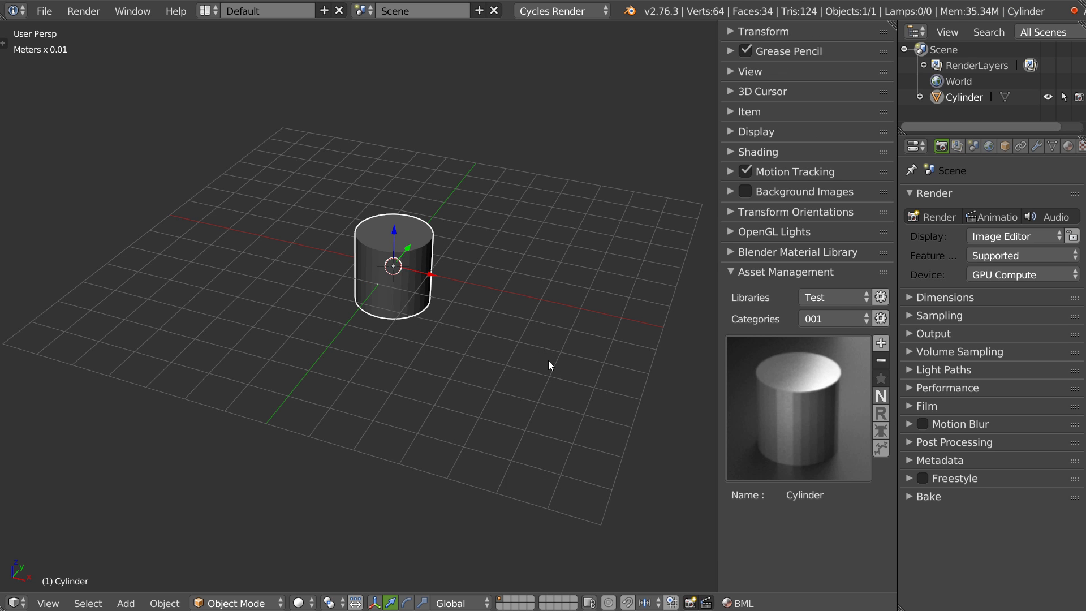
# Step: Duplicate the cylinder, place the copy behind the original and select both cylinders
pyautogui.moveTo(537, 365); pyautogui.dragTo(433, 275, button='middle')
pyautogui.hotkey('shift', 'd')
pyautogui.click(563, 199)
pyautogui.keyDown('shift'); pyautogui.rightClick(393, 264); pyautogui.keyUp('shift')
pyautogui.moveTo(527, 205); pyautogui.dragTo(489, 193, button='middle')
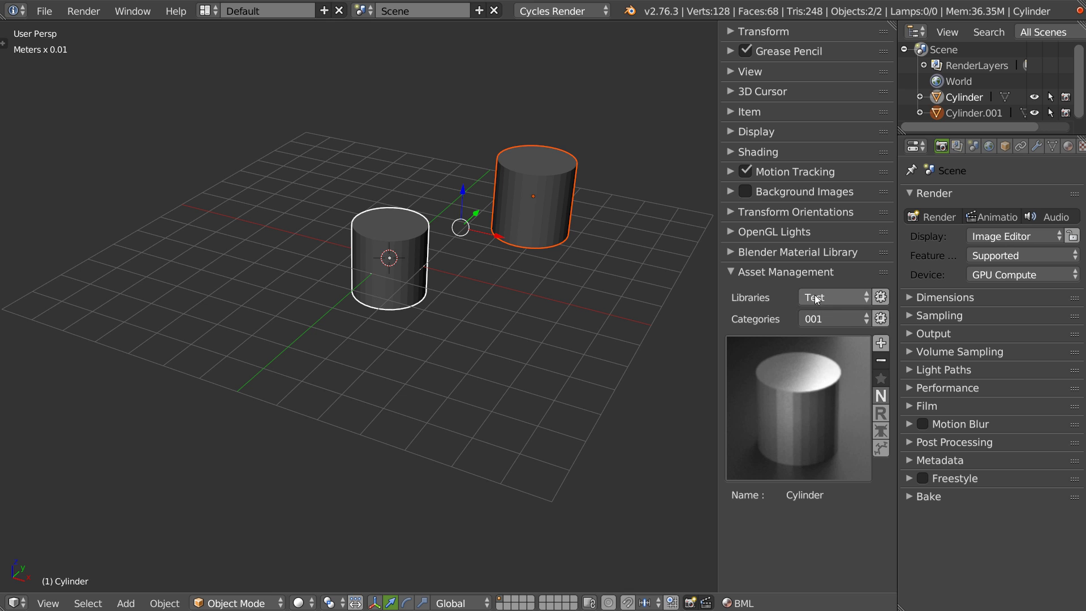
# Step: Add the two selected cylinders as one asset named toto, keeping Addon material enabled
pyautogui.click(881, 343)
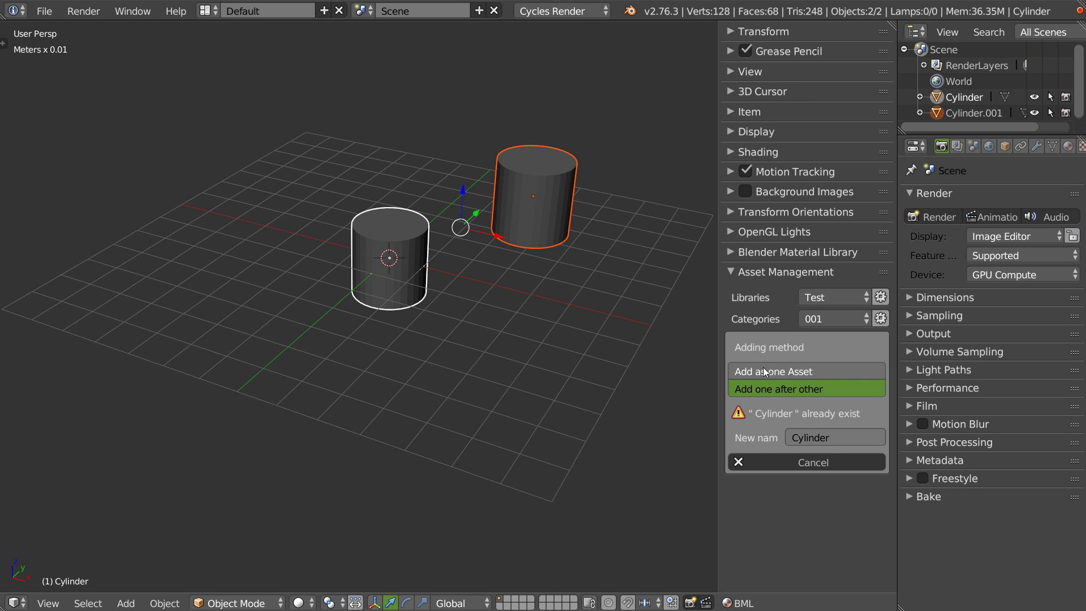
pyautogui.click(792, 370)
pyautogui.click(749, 438)
pyautogui.write('toto')
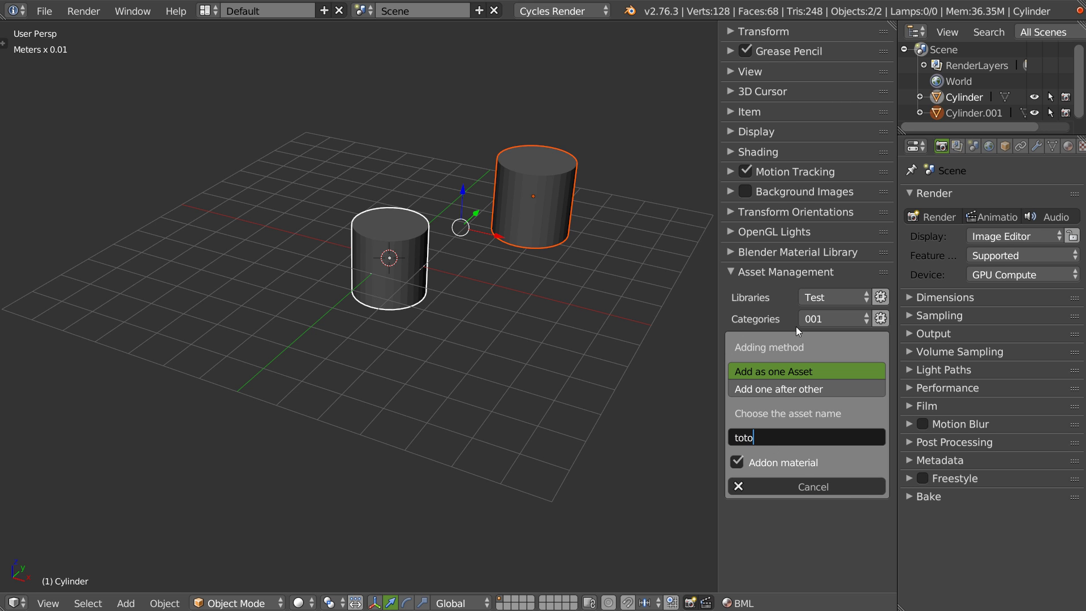
pyautogui.press('Return')
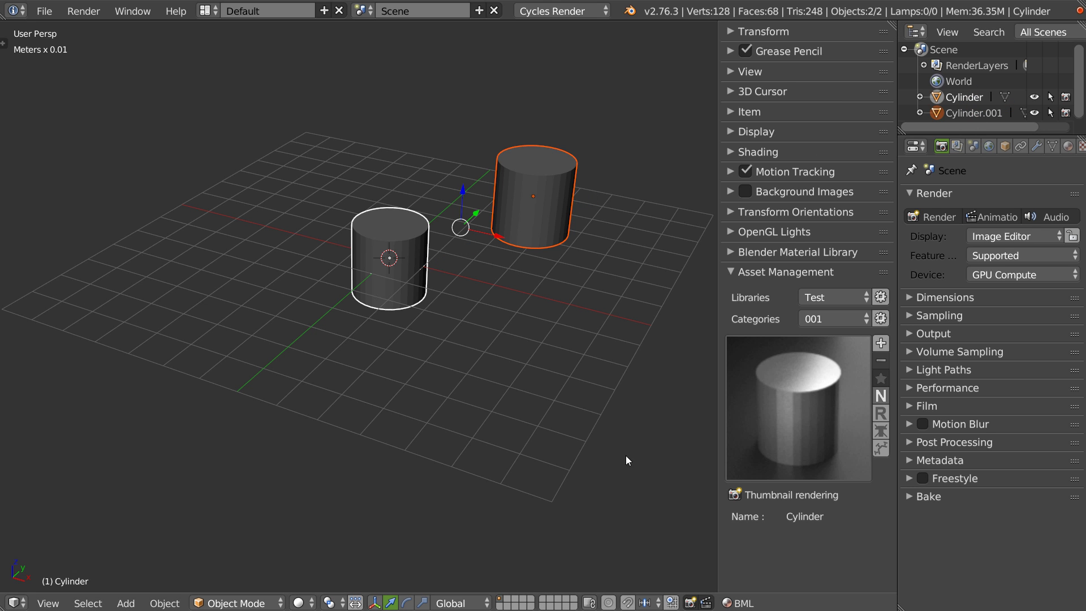
# Step: Delete both cylinders from the scene and import the toto asset
pyautogui.click(816, 449)
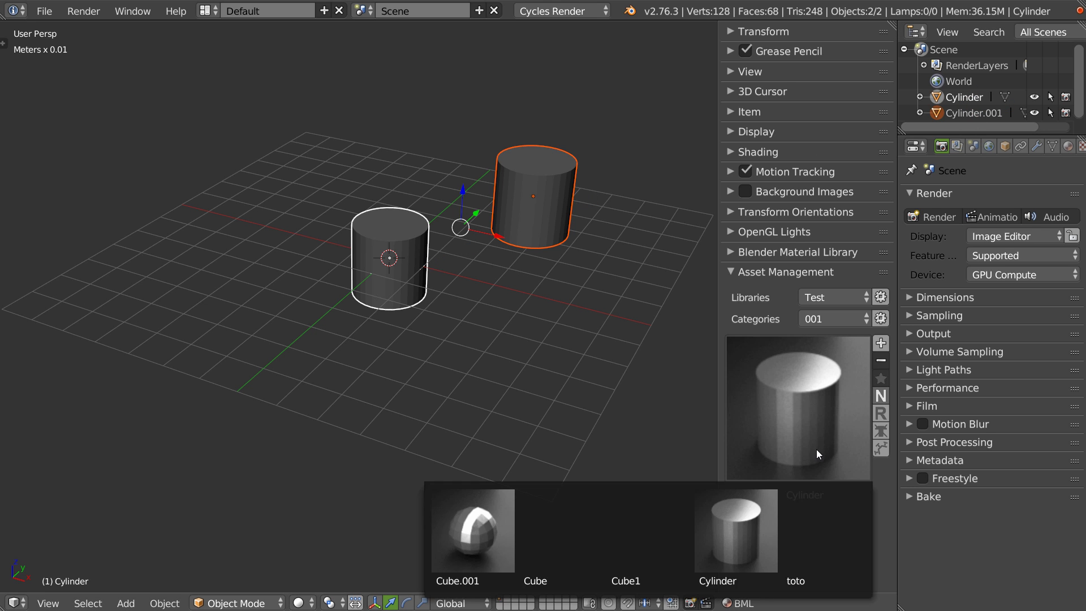
pyautogui.moveTo(425, 273); pyautogui.dragTo(435, 267, button='middle')
pyautogui.press('x')
pyautogui.click(428, 261)
pyautogui.click(806, 346)
pyautogui.click(848, 478)
# Step: Select the two imported cylinders one at a time to check whether they are separate objects
pyautogui.moveTo(533, 300); pyautogui.dragTo(539, 210, button='middle')
pyautogui.rightClick(540, 211)
pyautogui.rightClick(402, 293)
pyautogui.rightClick(530, 199)
pyautogui.rightClick(419, 266)
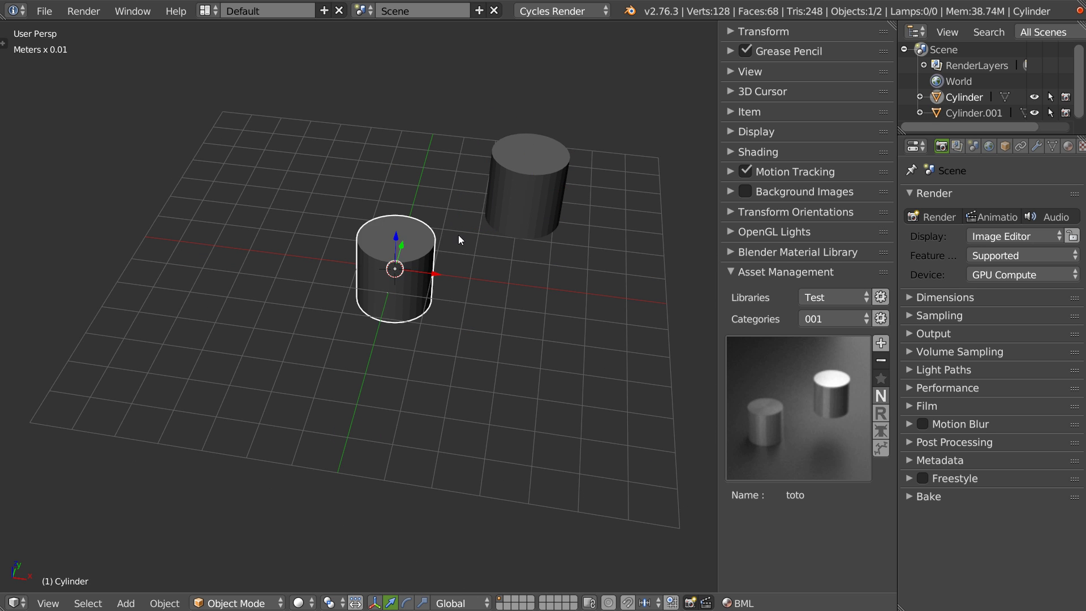
pyautogui.rightClick(529, 196)
pyautogui.rightClick(399, 271)
pyautogui.rightClick(521, 198)
pyautogui.moveTo(521, 198); pyautogui.dragTo(500, 230, button='middle')
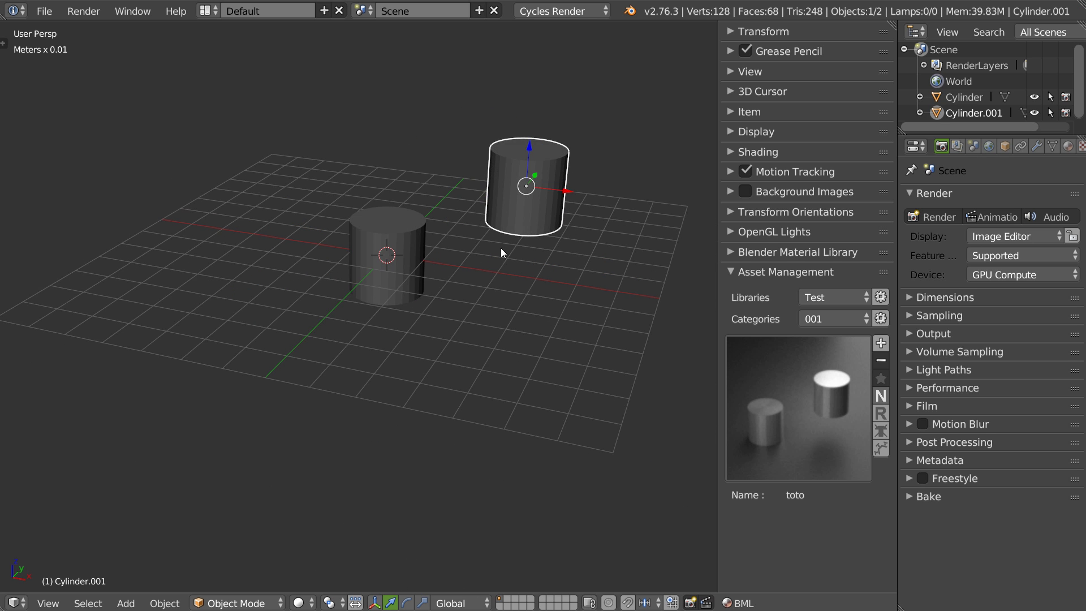
# Step: Remove the toto asset from the 001 category
pyautogui.click(881, 360)
pyautogui.click(874, 394)
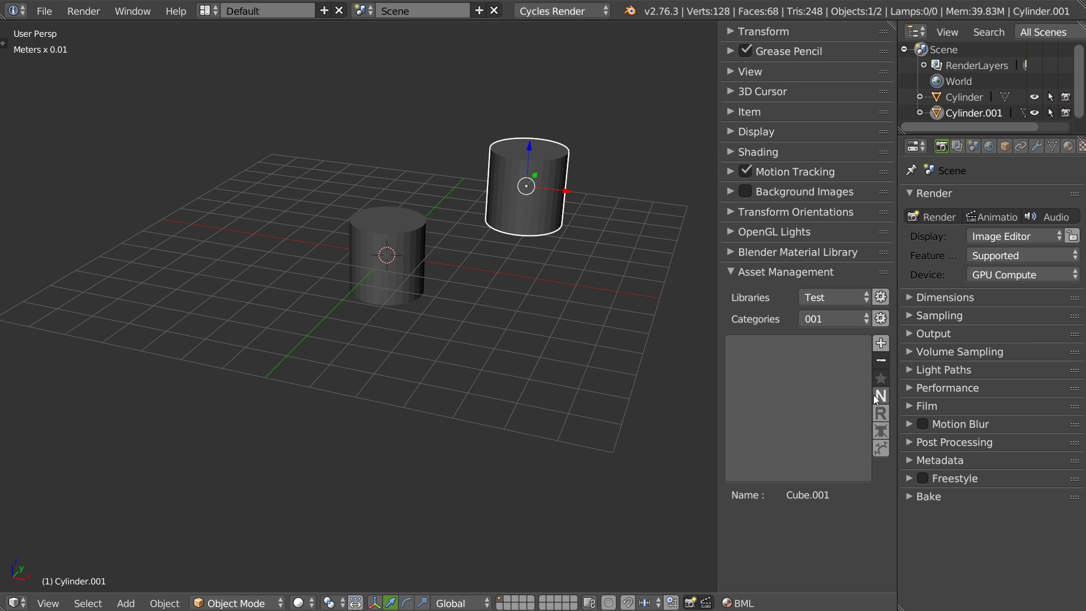
# Step: Apply the Chocolate library material to the rear cylinder and Clay_Sculpt to the front cylinder
pyautogui.click(788, 258)
pyautogui.click(784, 324)
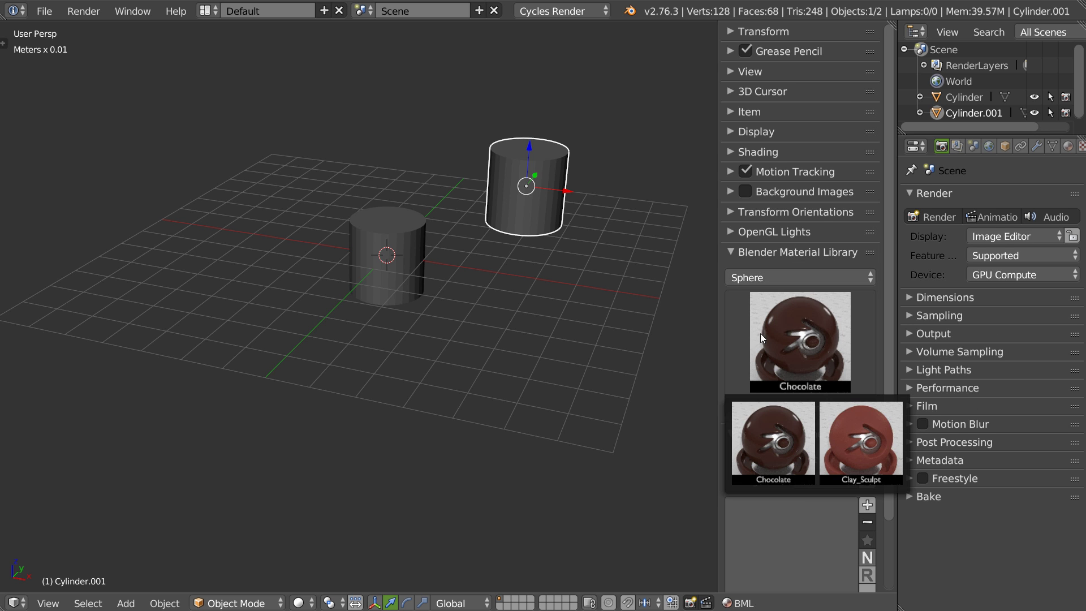
pyautogui.click(743, 405)
pyautogui.rightClick(395, 280)
pyautogui.click(827, 372)
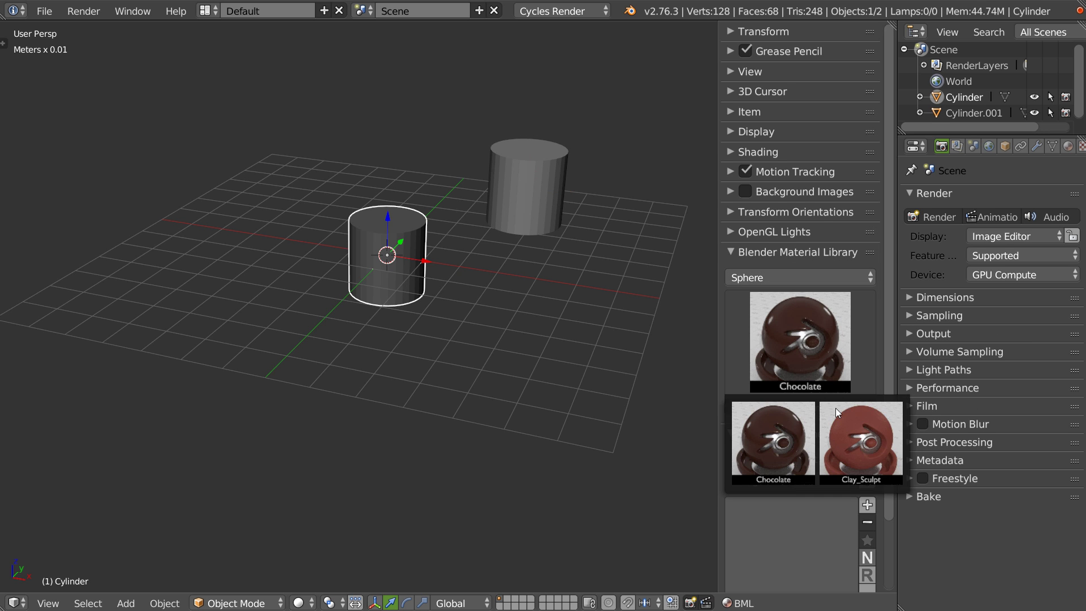
pyautogui.click(857, 433)
# Step: Add both cylinders as one asset named toto with Addon material disabled, and check its preview
pyautogui.keyDown('shift'); pyautogui.rightClick(546, 194); pyautogui.keyUp('shift')
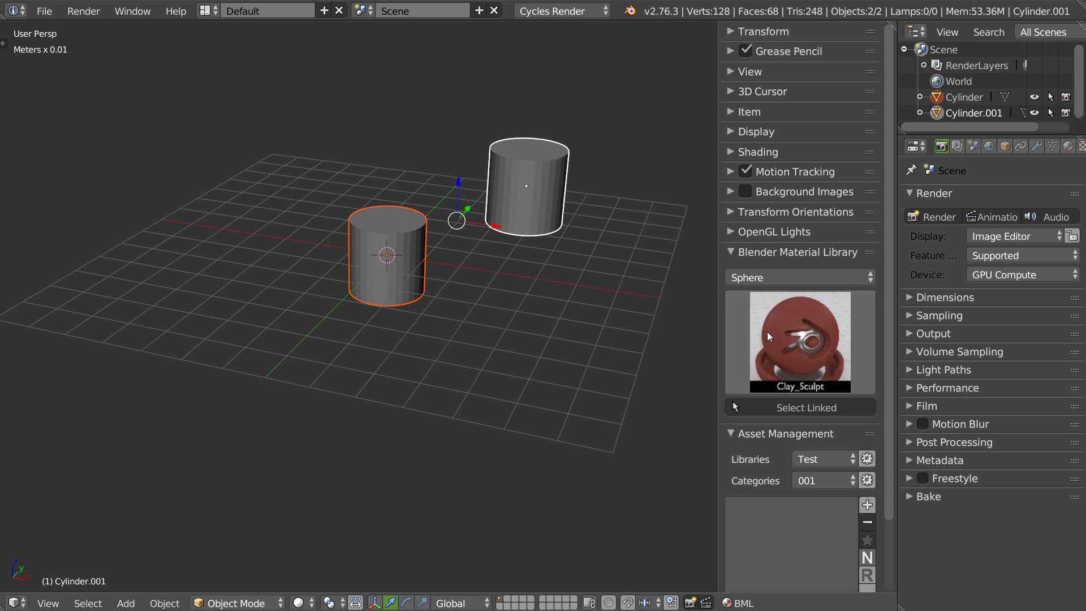
pyautogui.click(744, 251)
pyautogui.click(880, 343)
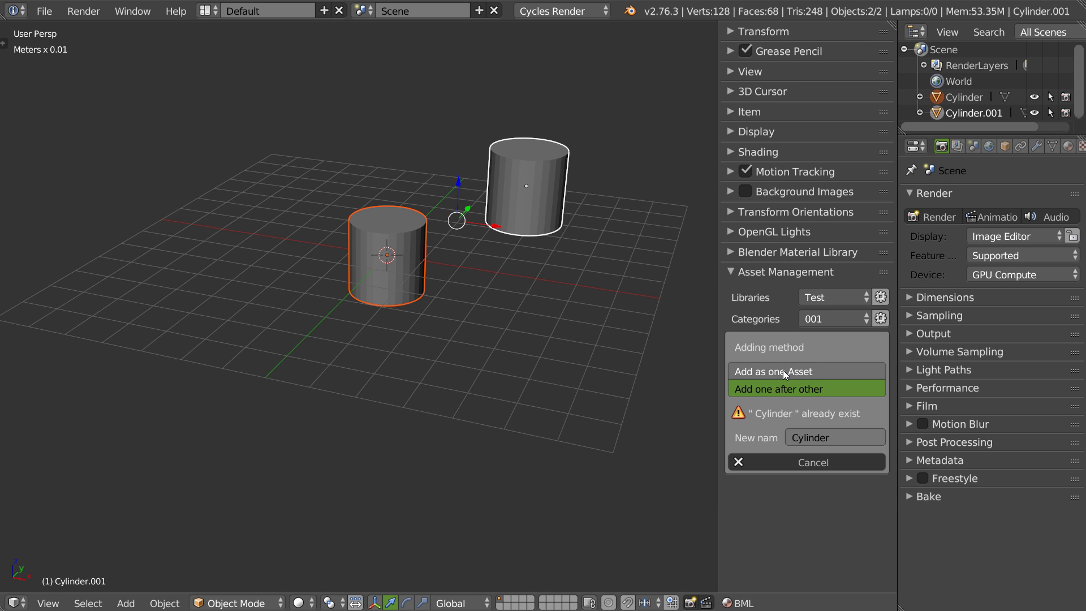
pyautogui.click(784, 371)
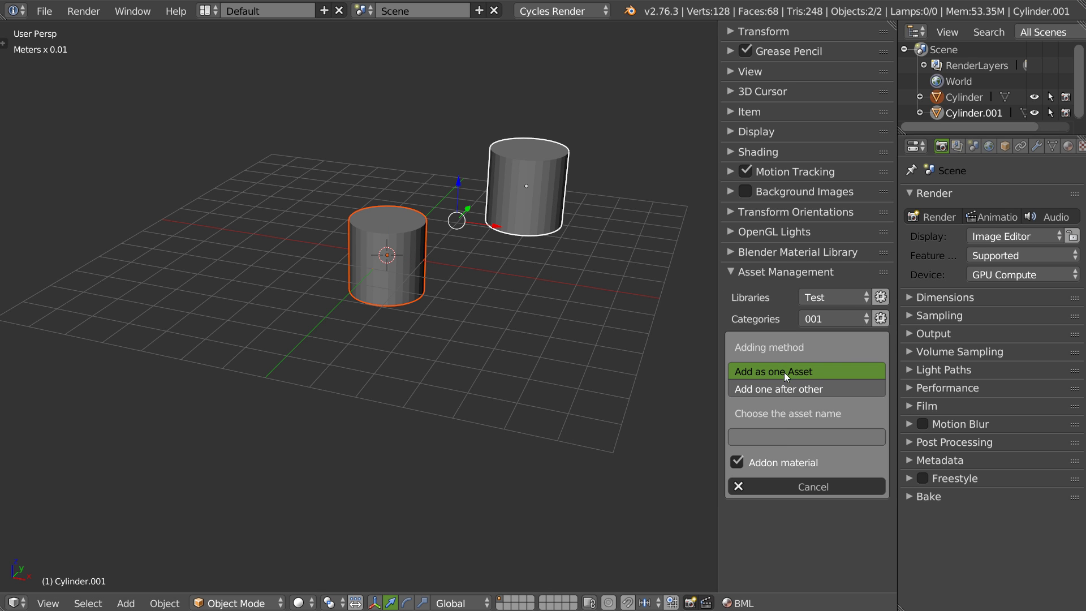
pyautogui.click(737, 463)
pyautogui.click(758, 438)
pyautogui.write('toto')
pyautogui.press('Return')
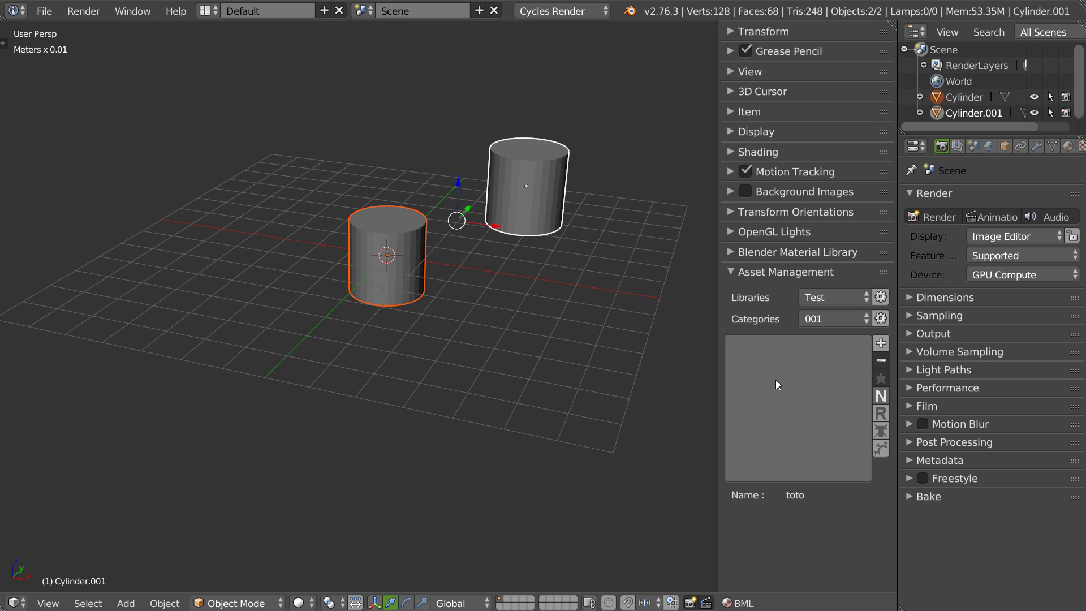
pyautogui.click(750, 444)
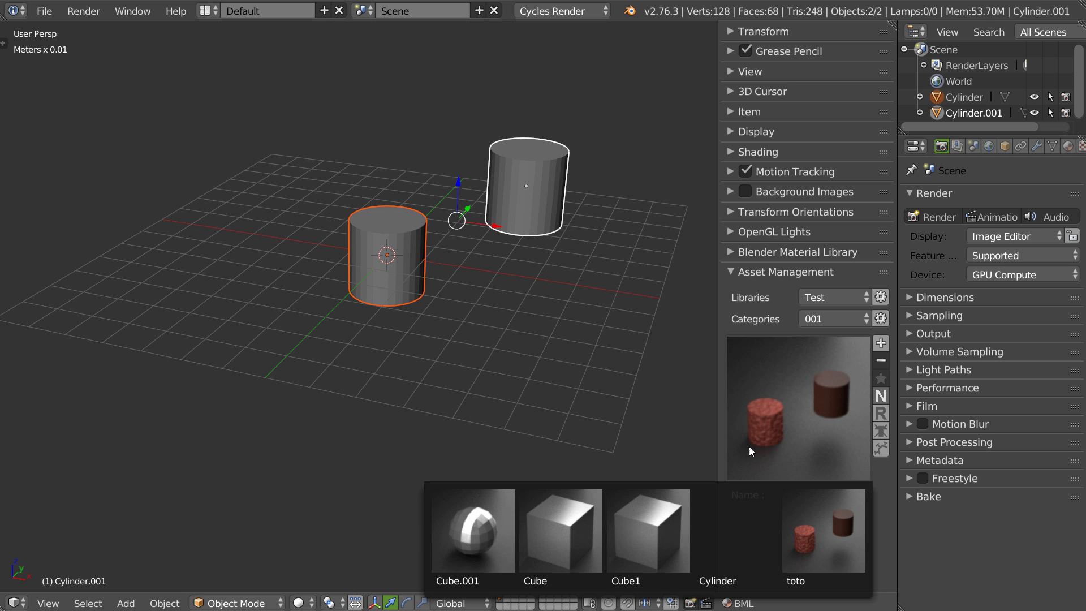
# Step: Browse the saved asset previews in the 001 category of the Test library
pyautogui.click(852, 385)
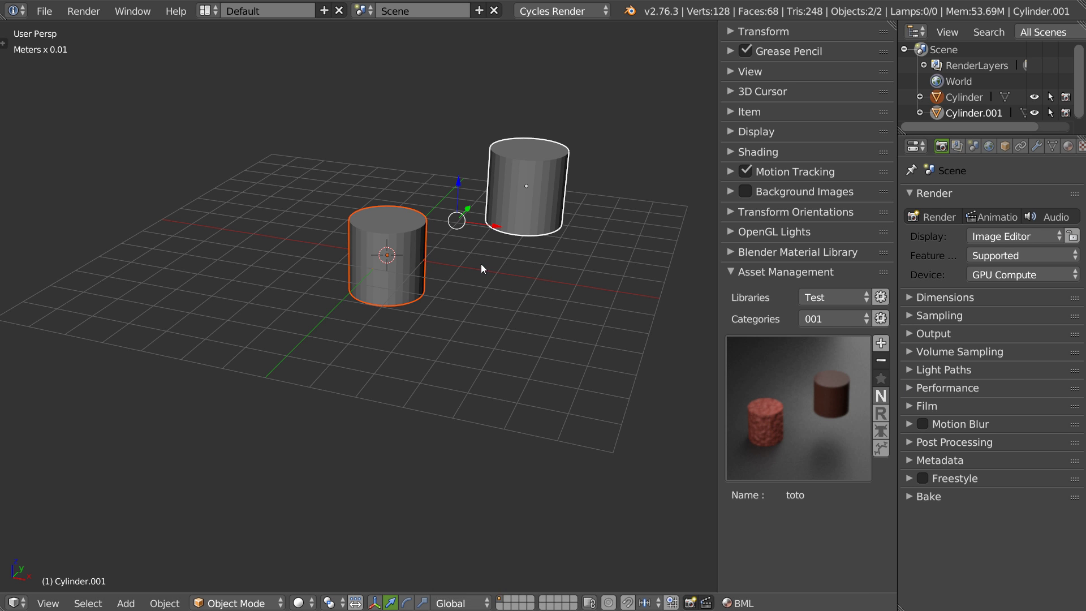
pyautogui.moveTo(403, 241); pyautogui.dragTo(432, 253, button='middle')
pyautogui.click(795, 339)
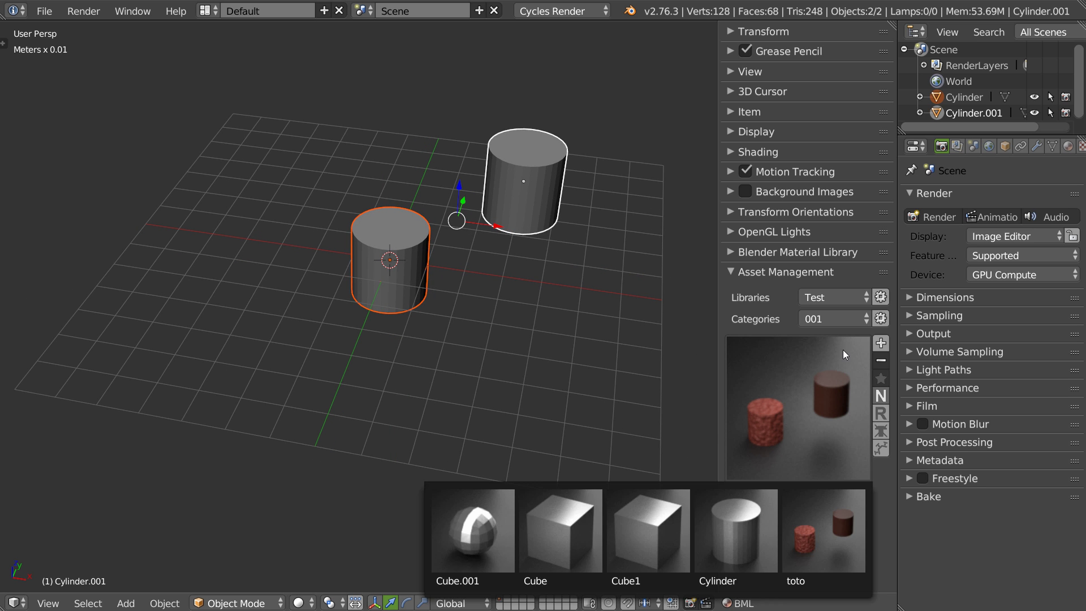
pyautogui.click(789, 422)
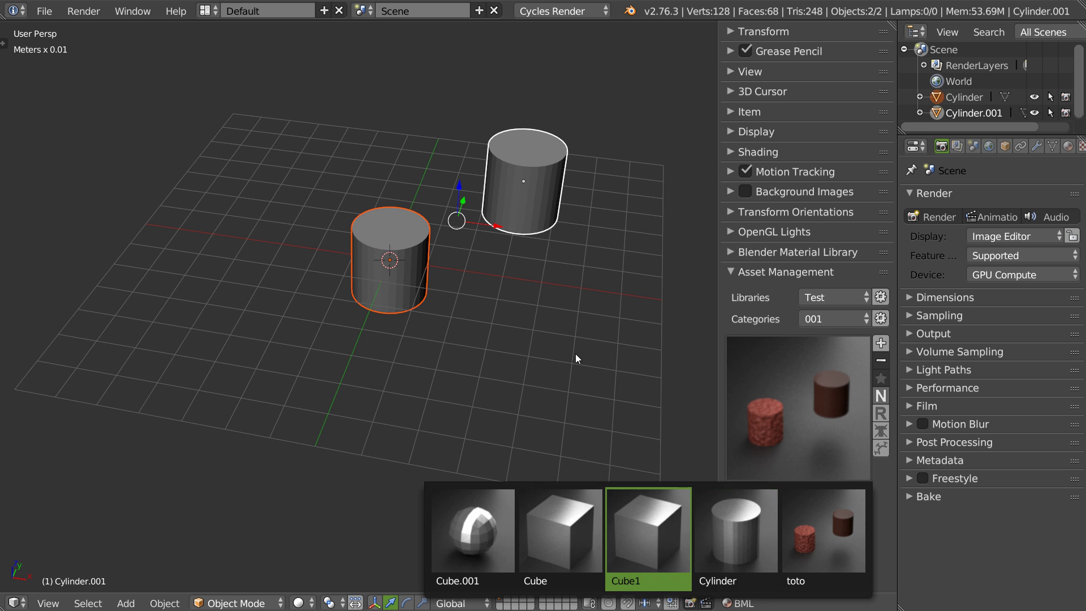
# Step: Switch to the Inserts library and browse the previews in its Booleans category
pyautogui.click(817, 297)
pyautogui.click(824, 220)
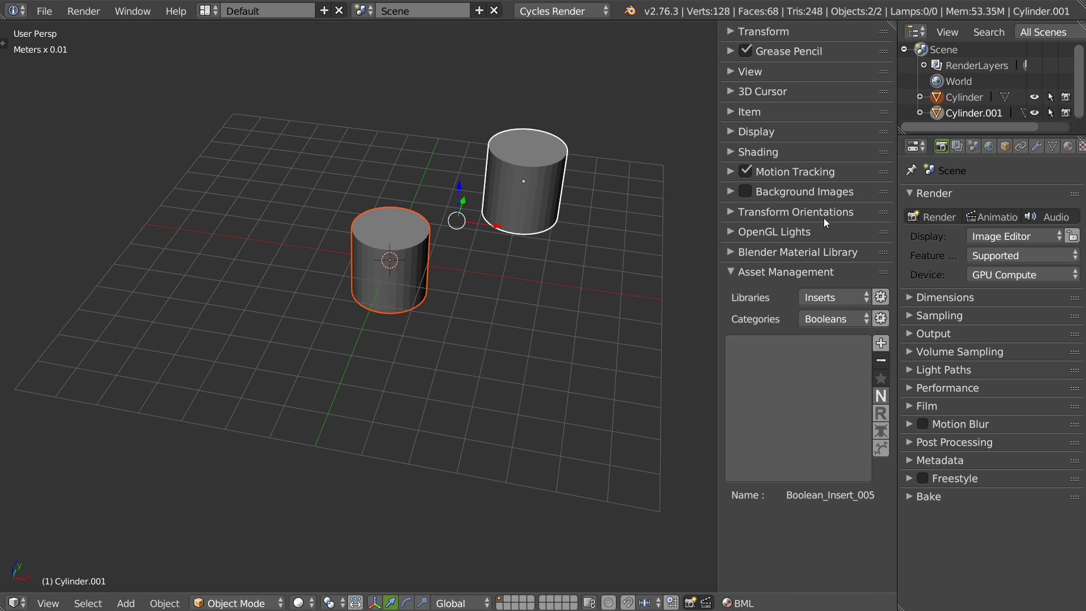
pyautogui.click(799, 393)
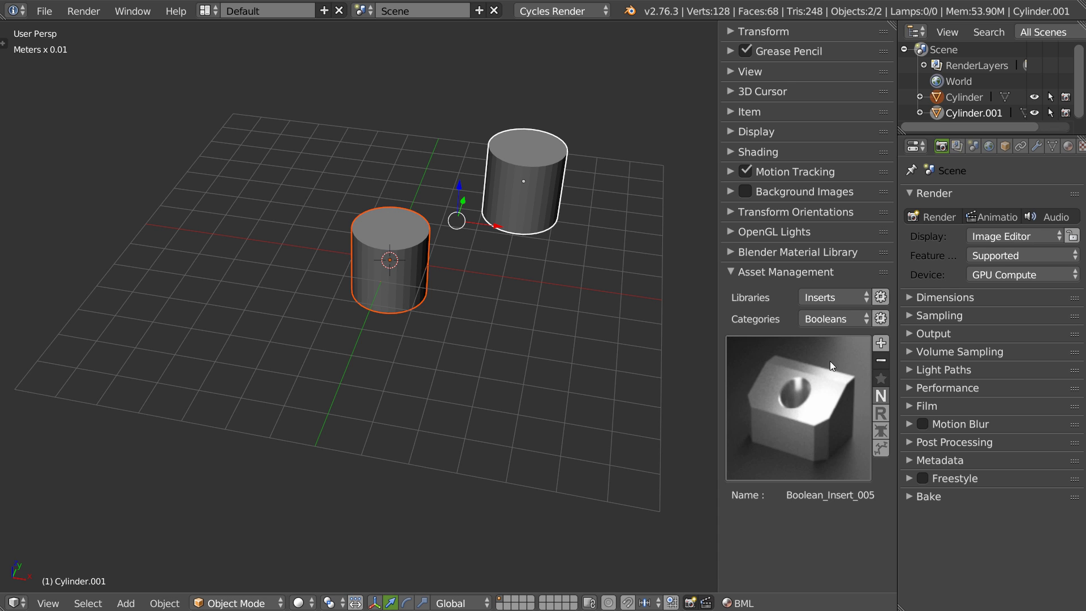
# Step: Switch to the Screws Ans Bolts category and look through its asset previews
pyautogui.click(826, 319)
pyautogui.click(823, 281)
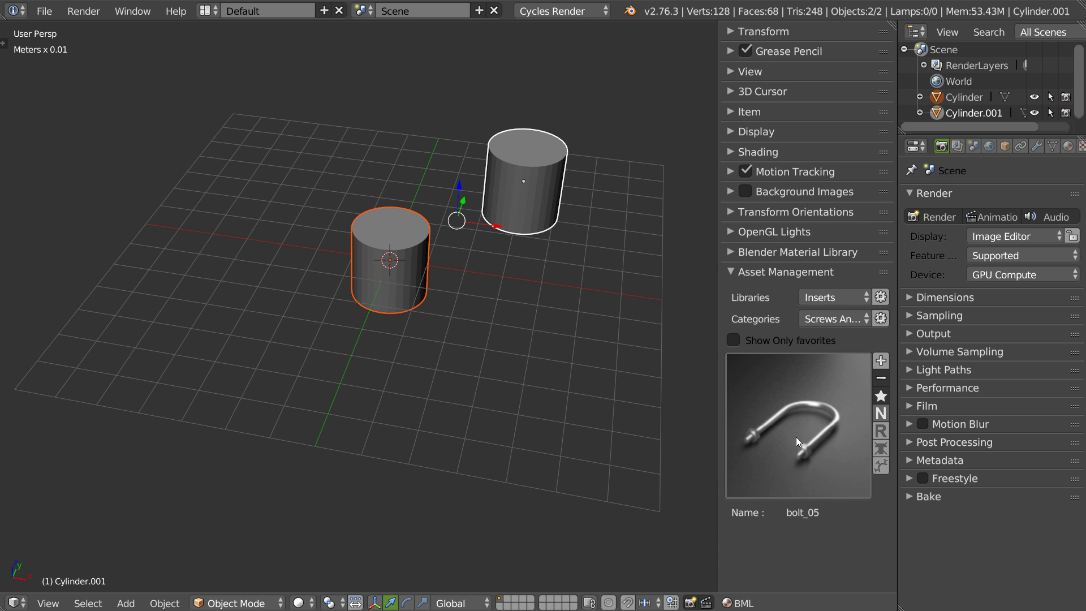
pyautogui.click(796, 434)
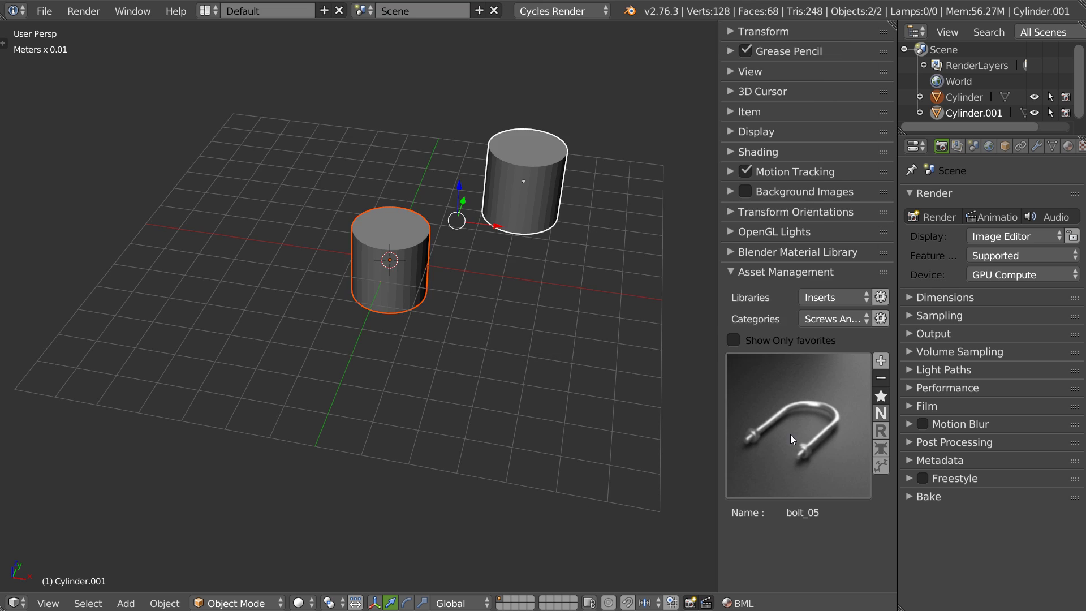
pyautogui.click(792, 433)
pyautogui.click(732, 447)
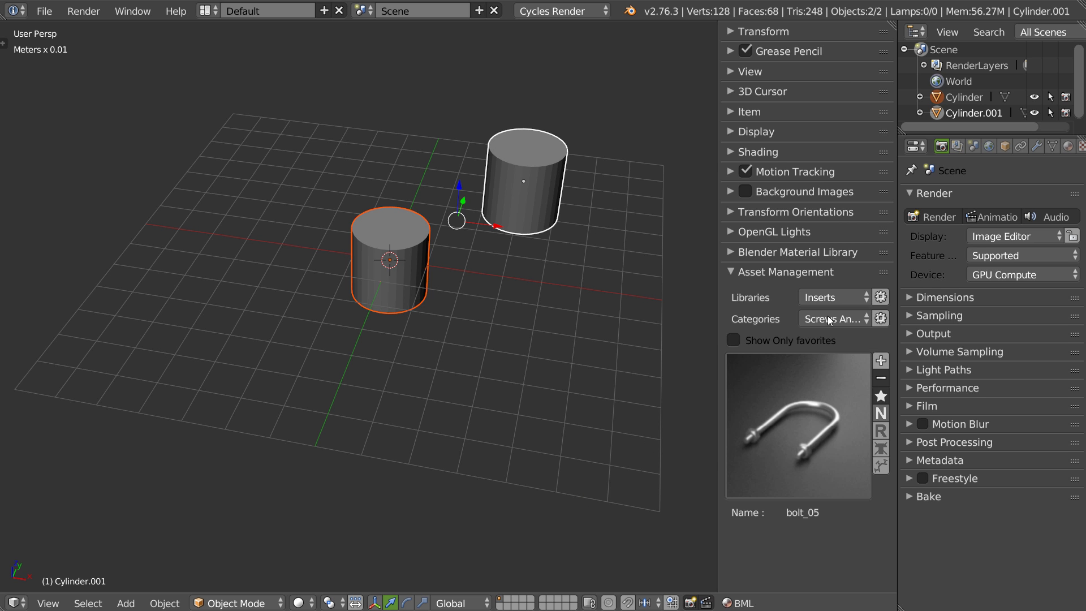
# Step: Return to the Booleans category and look over its insert previews again
pyautogui.click(831, 319)
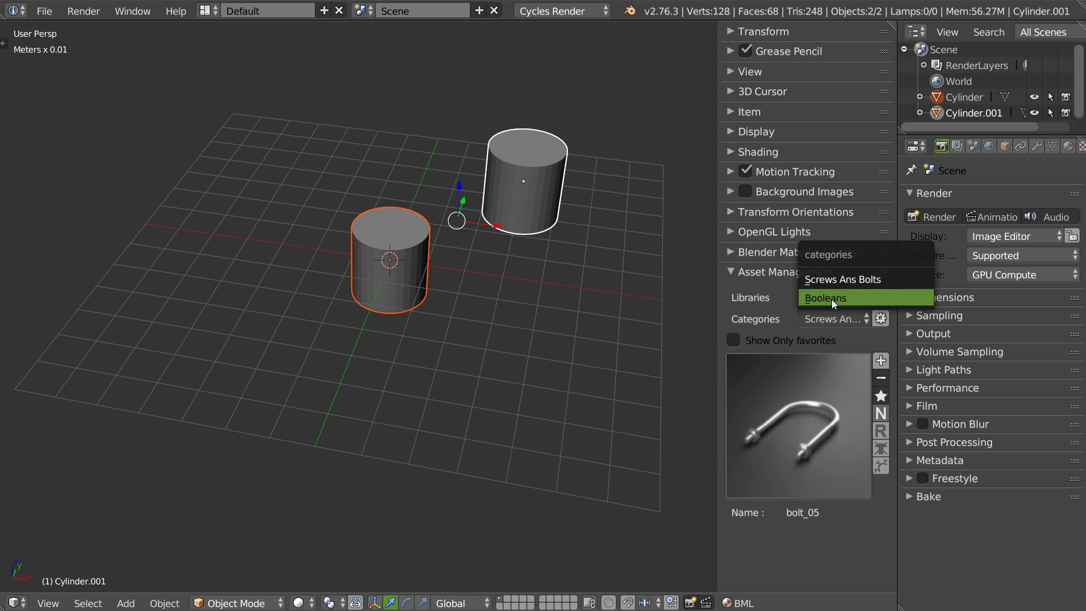
pyautogui.click(832, 298)
pyautogui.click(799, 391)
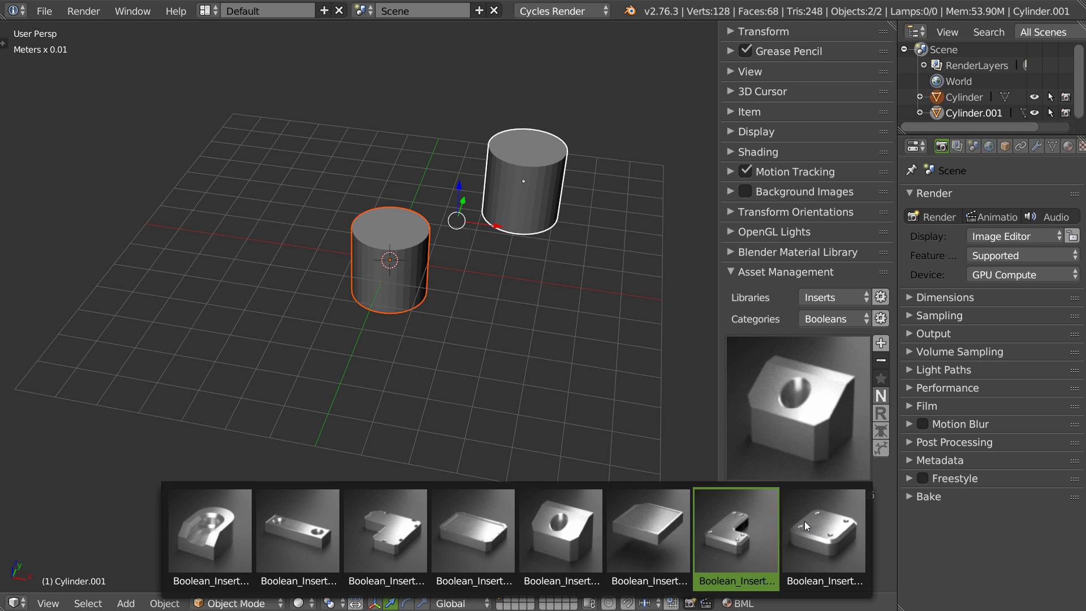
# Step: Set the category to Screws Ans Bolts and examine its full range of screw and bolt previews
pyautogui.click(831, 319)
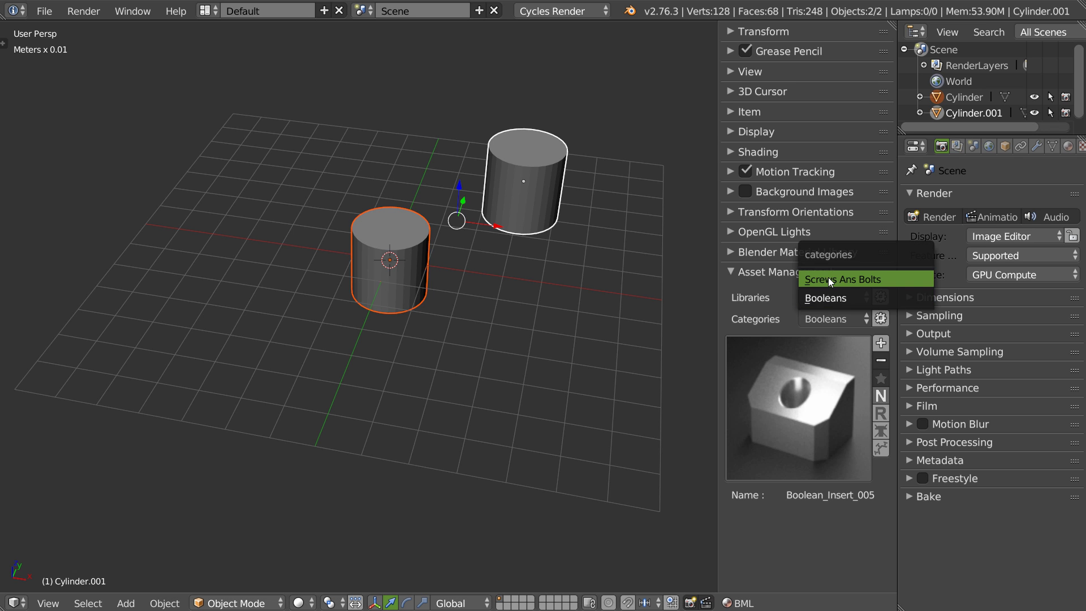
pyautogui.click(829, 277)
pyautogui.click(803, 413)
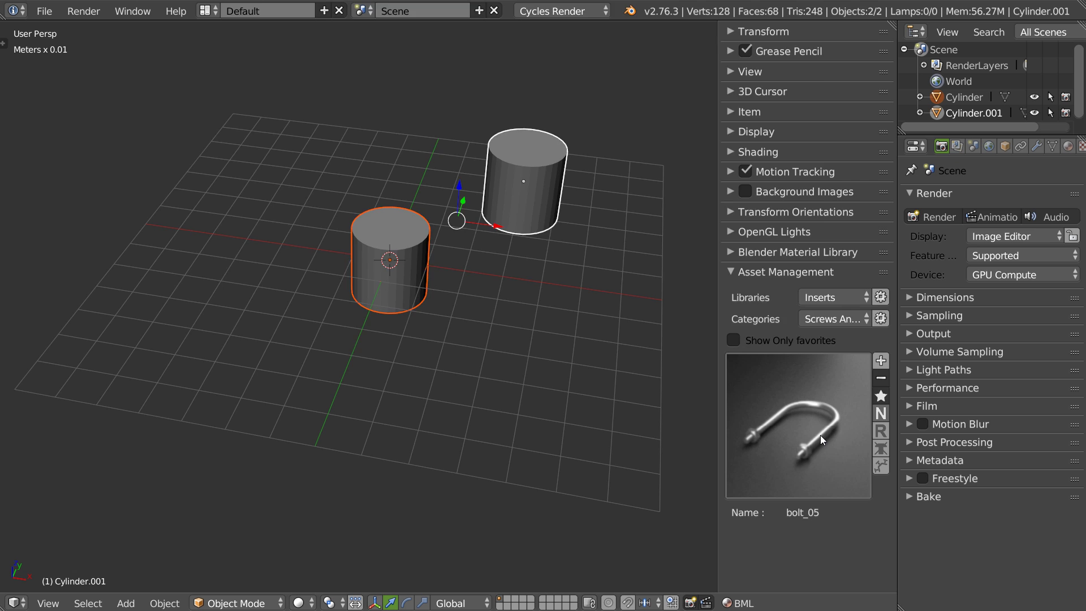
pyautogui.click(816, 436)
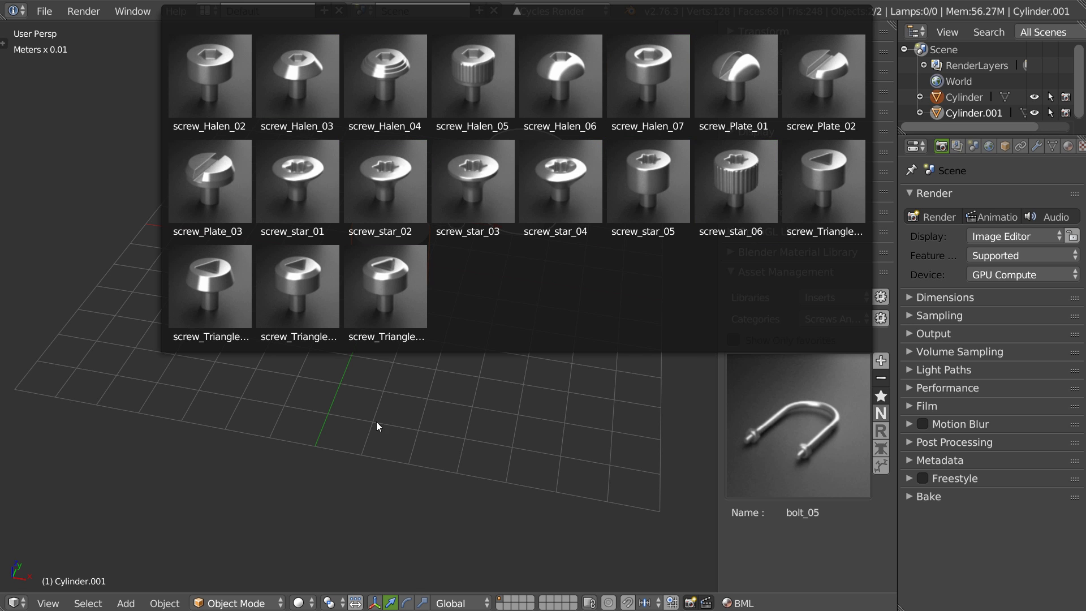
pyautogui.click(568, 480)
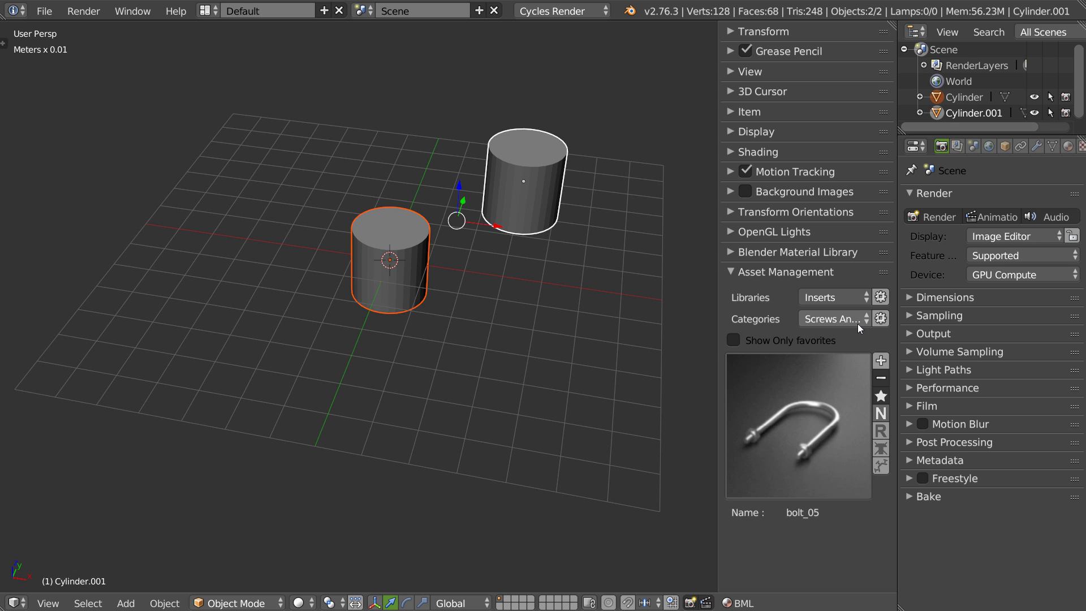
pyautogui.click(823, 419)
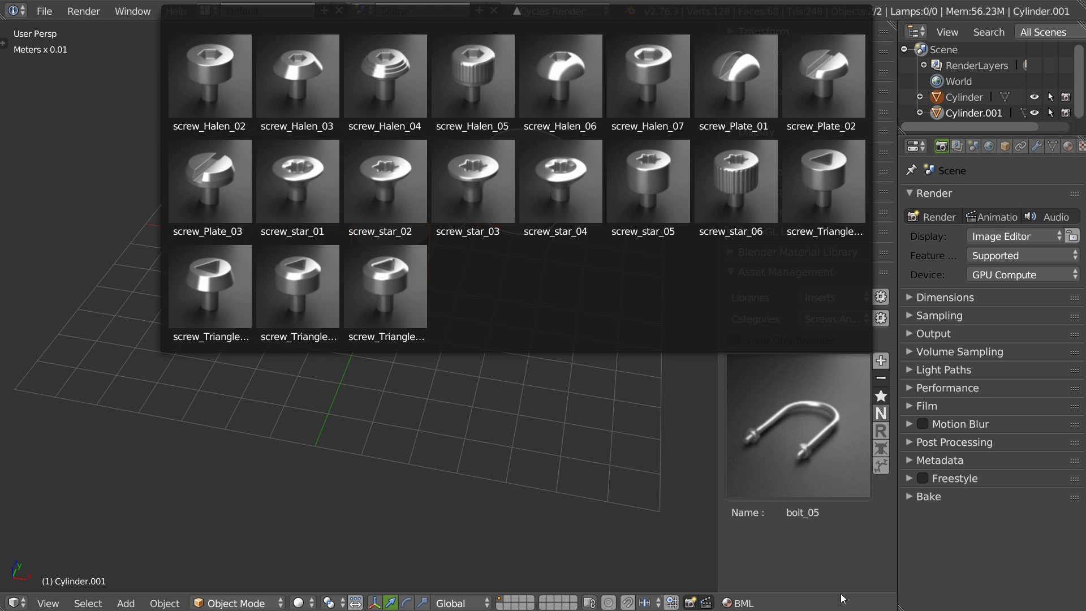
pyautogui.click(796, 433)
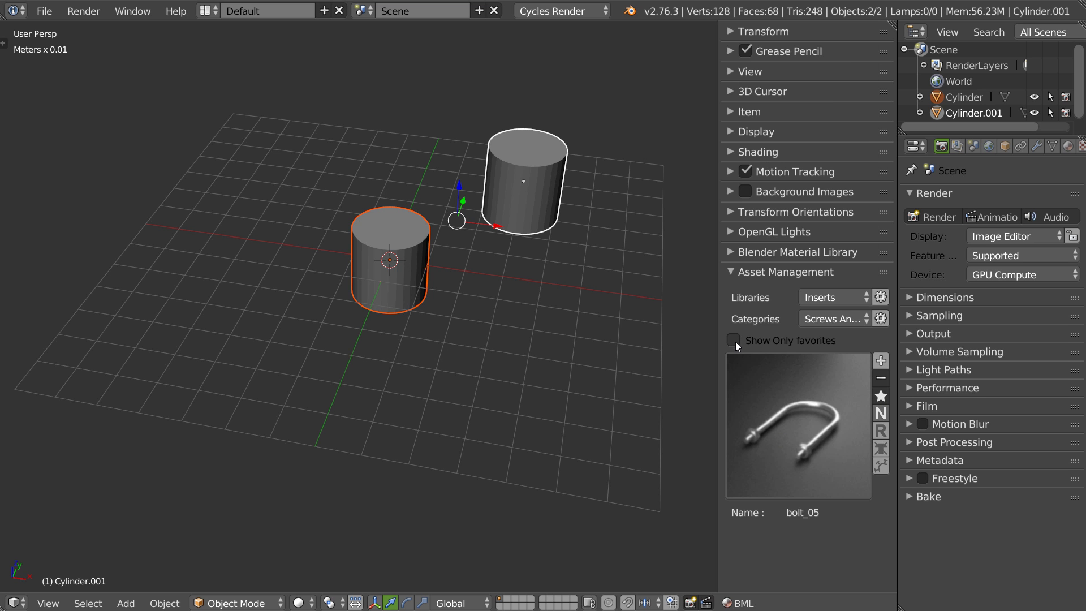
# Step: Turn on Show Only favorites to check the filtered assets, and turn it off to compare with the full list
pyautogui.click(733, 340)
pyautogui.click(791, 417)
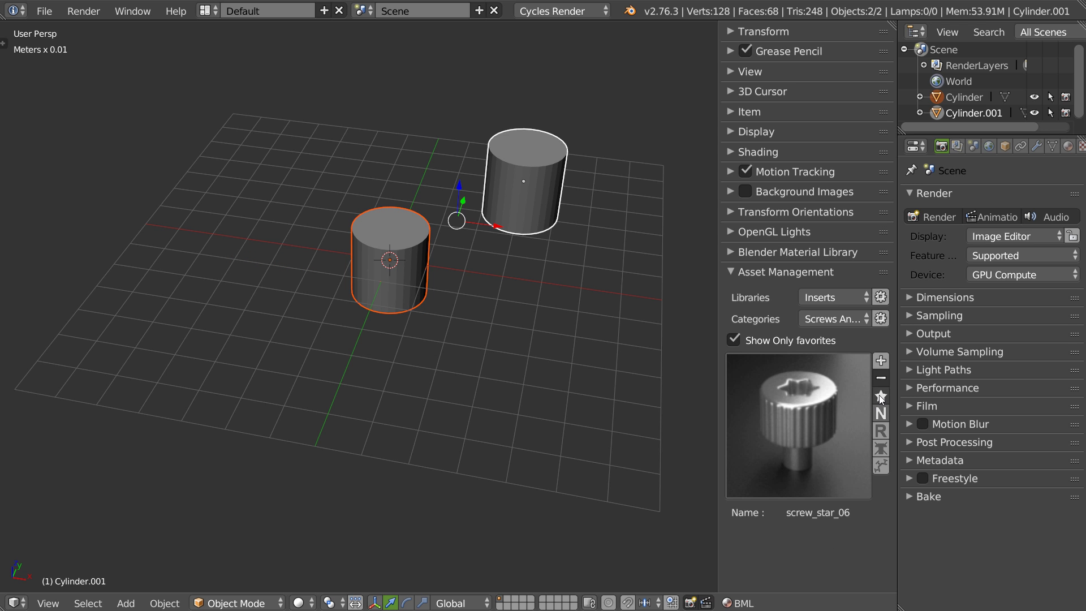
pyautogui.click(735, 338)
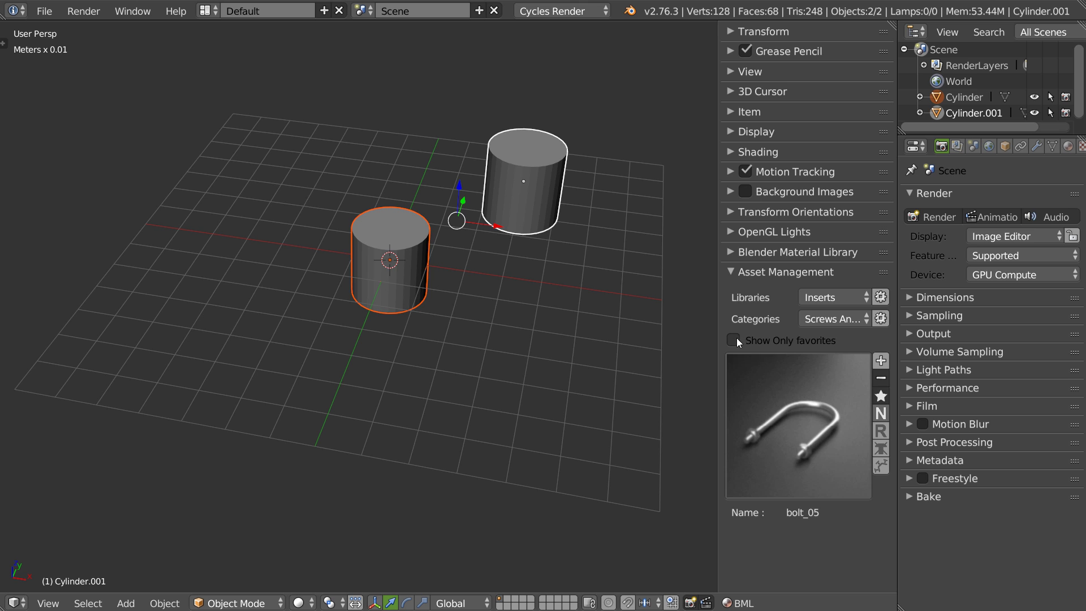
pyautogui.click(786, 422)
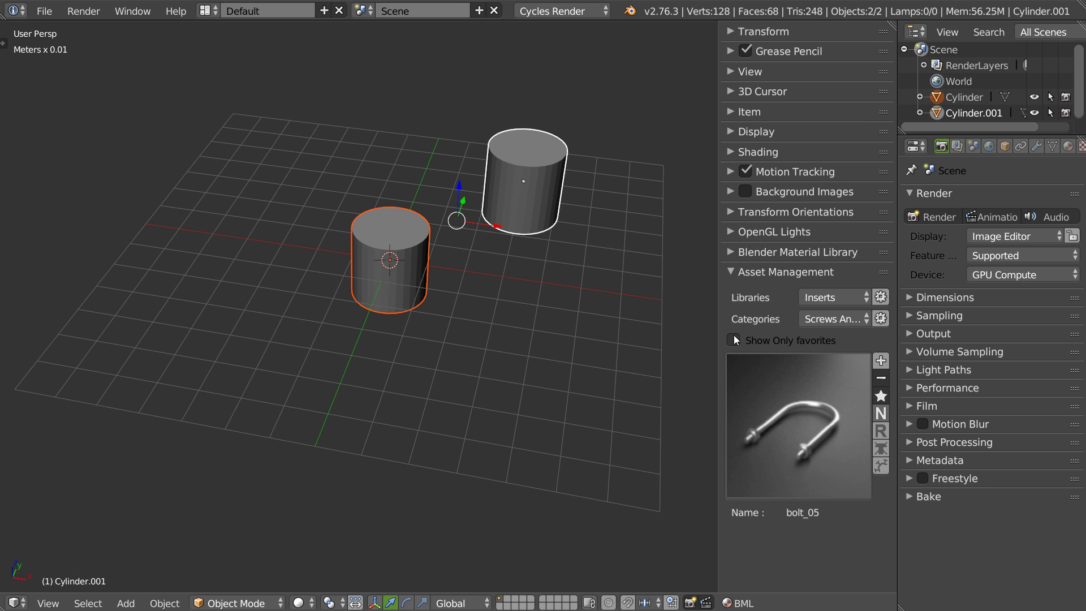
# Step: Enable Show Only favorites for Screws Ans Bolts and browse the favorite asset previews
pyautogui.click(734, 339)
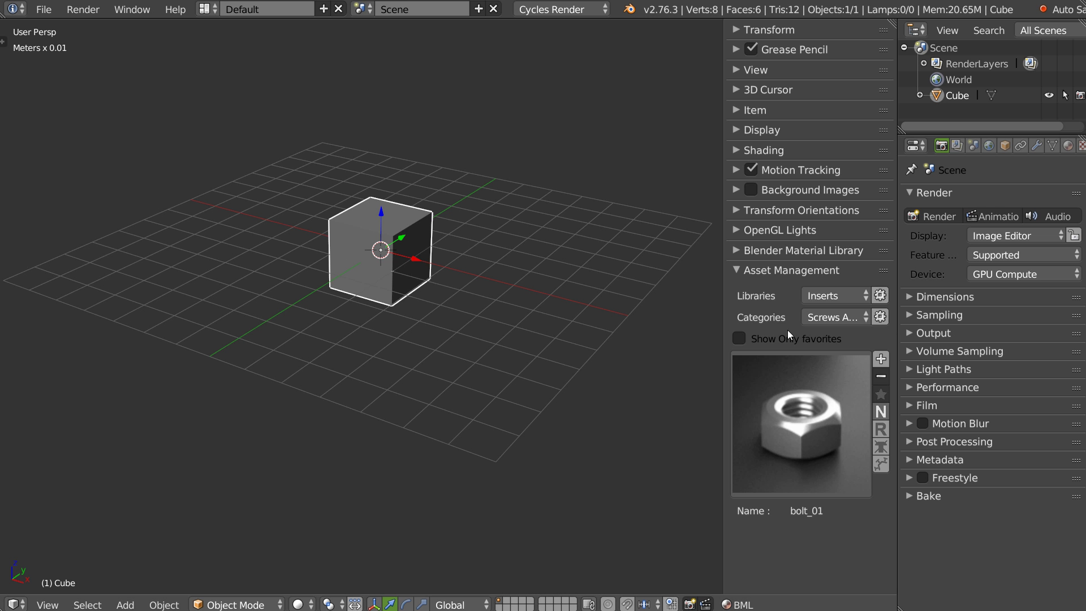
pyautogui.click(740, 339)
pyautogui.click(799, 411)
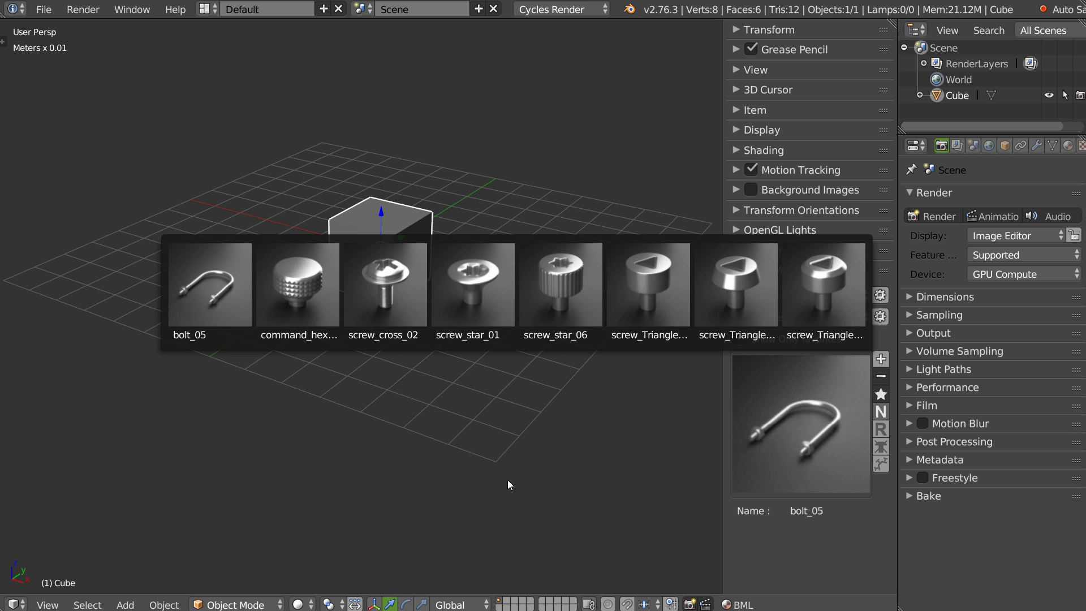
pyautogui.click(586, 361)
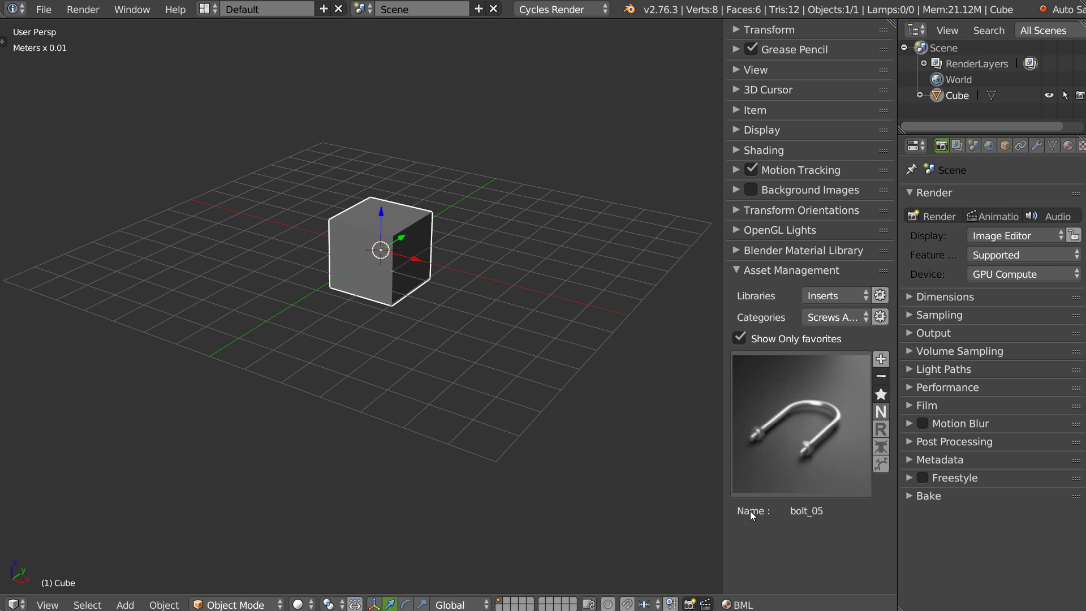
# Step: Show the rename option for the bolt_05 asset and hide it without renaming
pyautogui.click(885, 433)
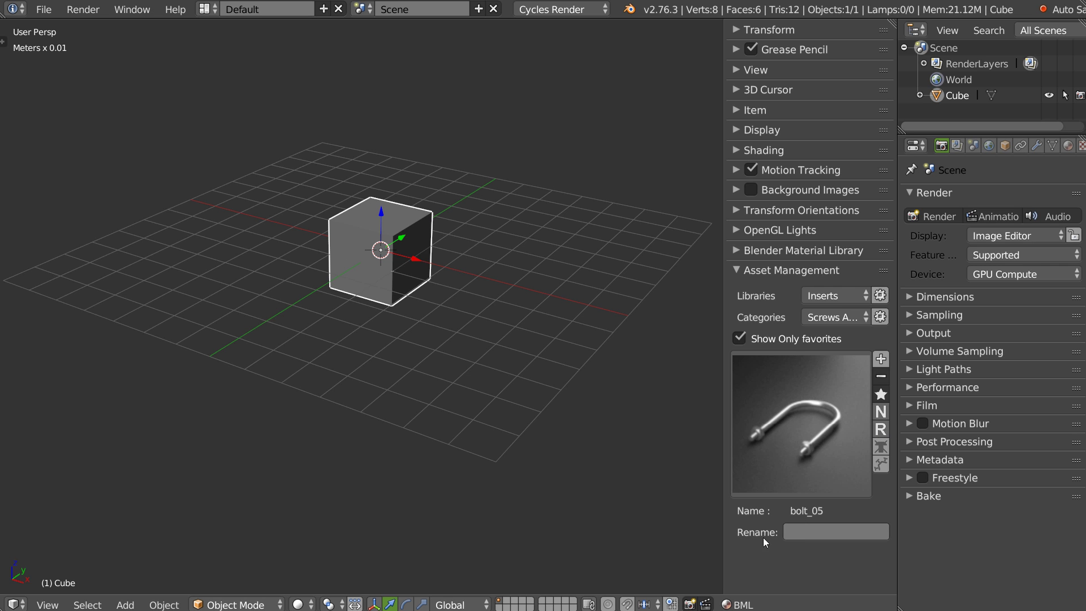
pyautogui.click(880, 430)
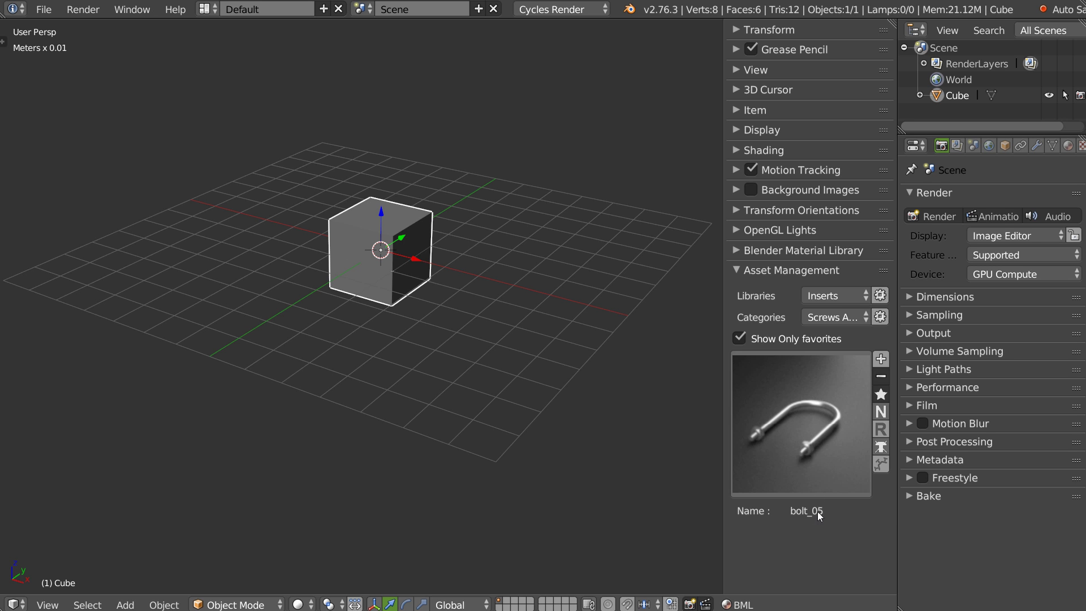
# Step: Preview the favorite screw_Triangle assets one after another, ending on screw_Triangle_01
pyautogui.click(812, 456)
pyautogui.click(820, 300)
pyautogui.click(813, 449)
pyautogui.click(693, 297)
pyautogui.click(746, 425)
pyautogui.click(613, 307)
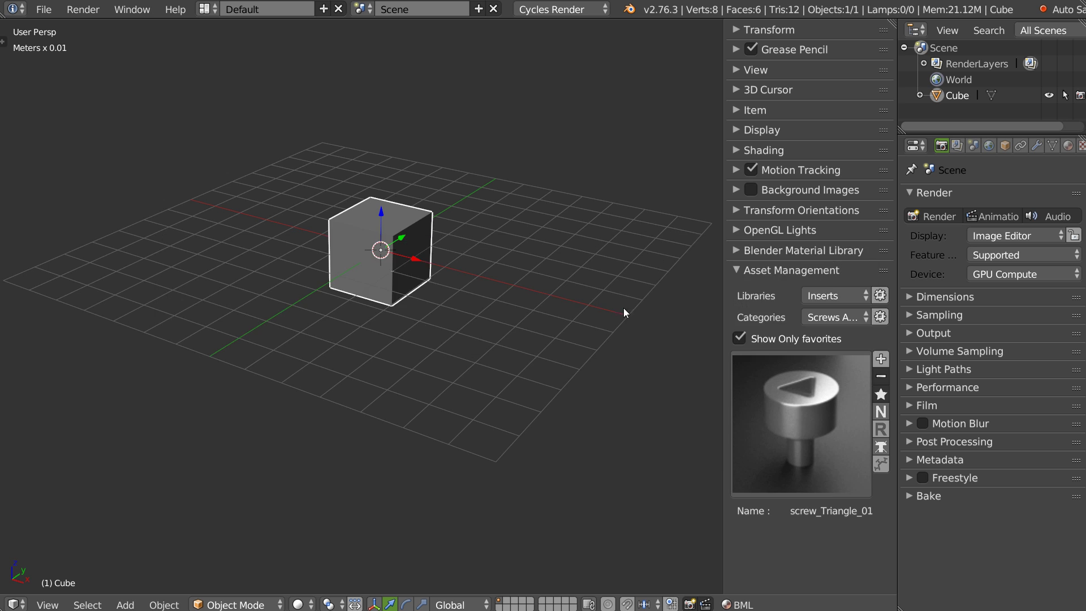
# Step: Preview screw_star_01 and screw_cross_02, and make command_hex_020 the current asset
pyautogui.click(782, 446)
pyautogui.click(477, 301)
pyautogui.click(783, 405)
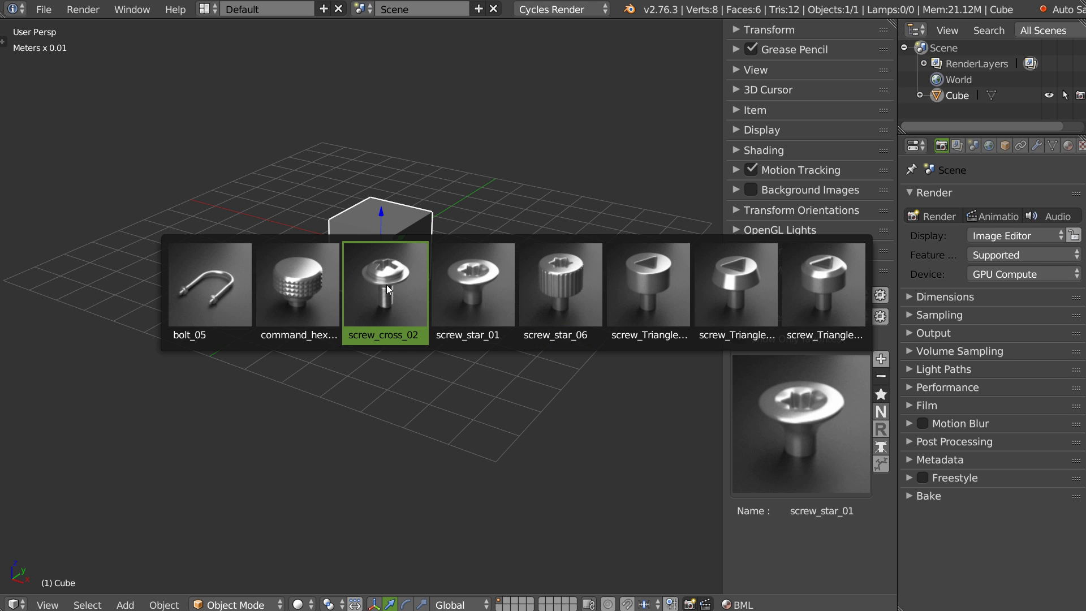
pyautogui.click(373, 303)
pyautogui.click(848, 427)
pyautogui.click(286, 302)
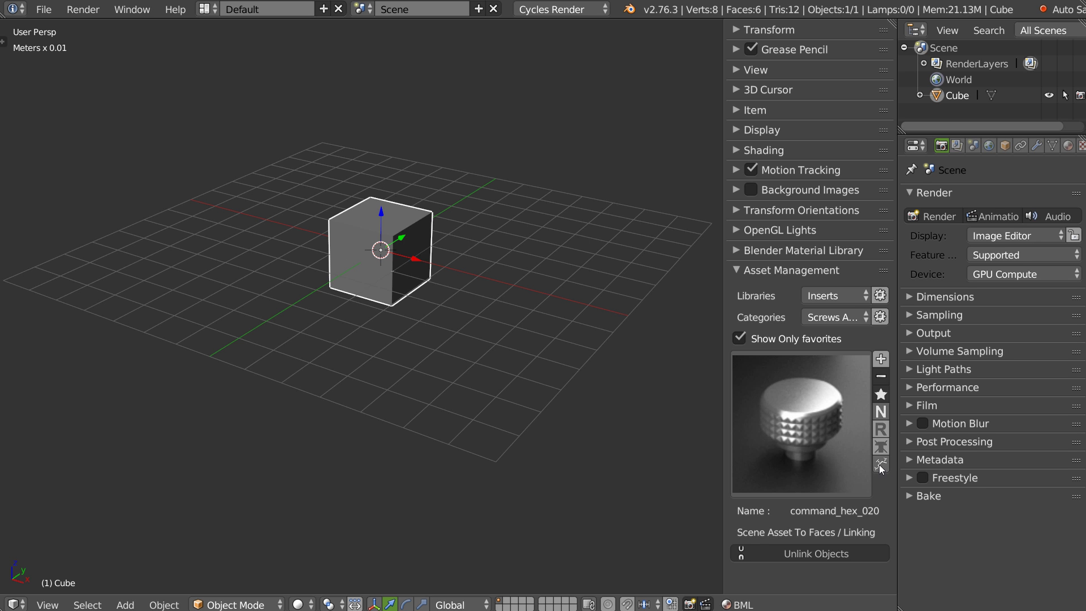
# Step: Select the cube's top face and one adjoining side face in Edit Mode, and import command_hex_020 onto both
pyautogui.scroll(4, 399, 281)
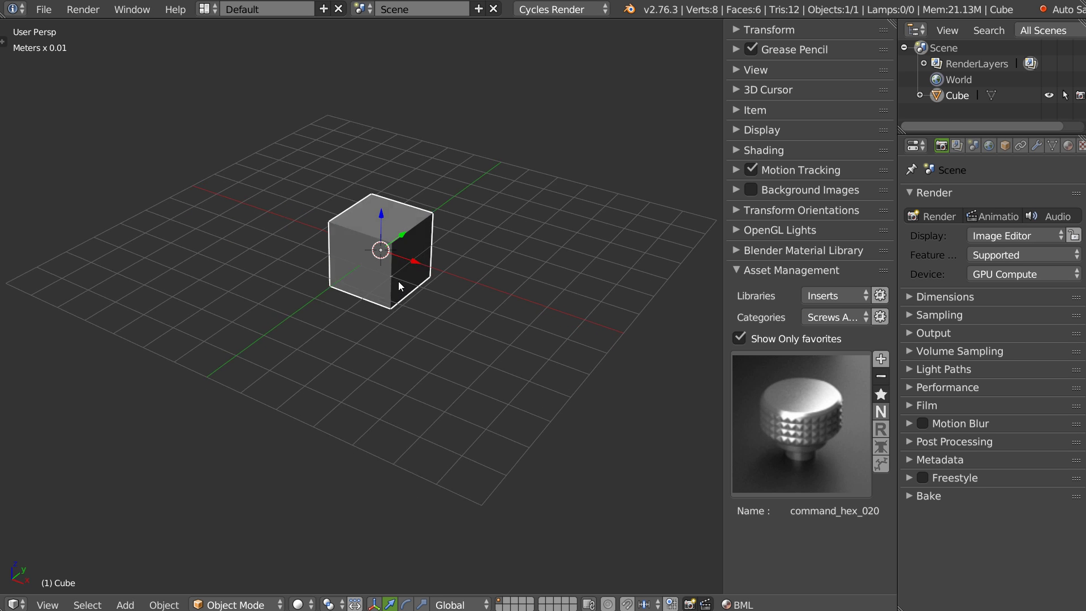
pyautogui.press('Tab')
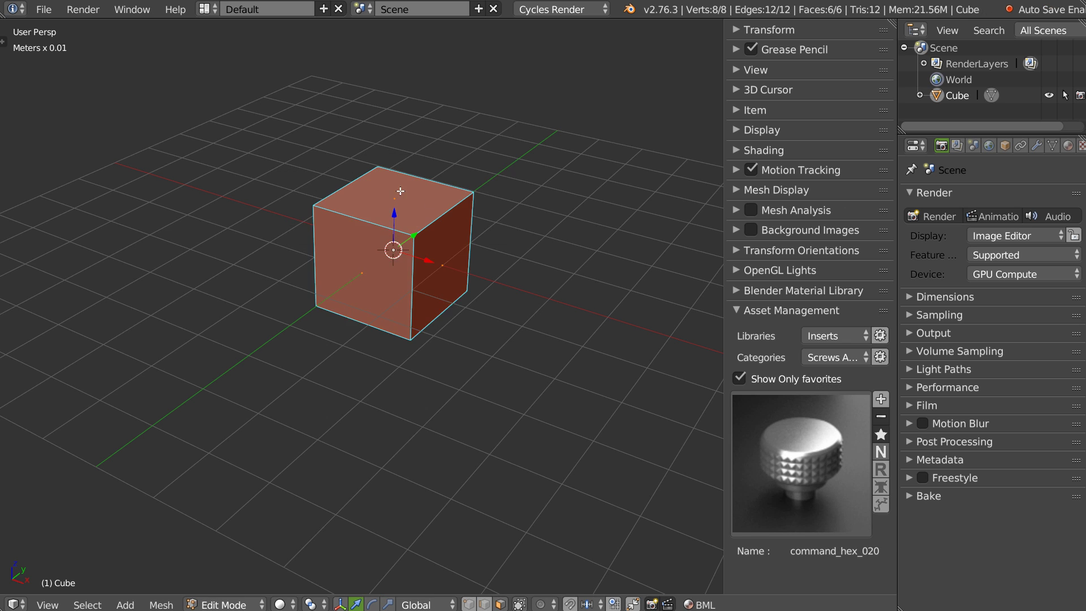
pyautogui.rightClick(397, 195)
pyautogui.keyDown('shift'); pyautogui.rightClick(365, 292); pyautogui.keyUp('shift')
pyautogui.moveTo(429, 253); pyautogui.dragTo(415, 256, button='middle')
pyautogui.click(810, 466)
pyautogui.click(819, 456)
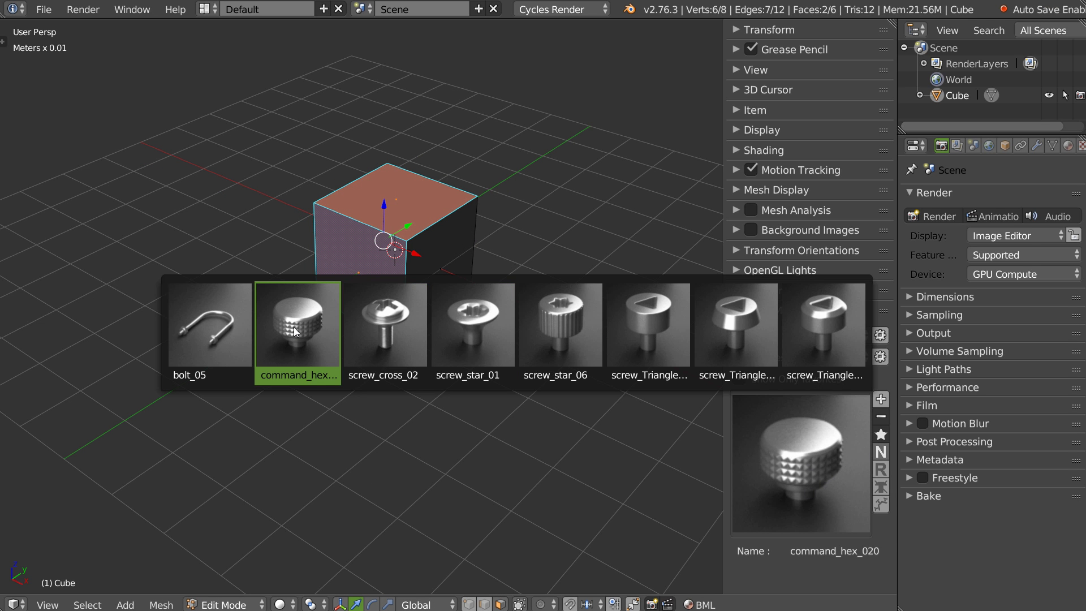
pyautogui.click(310, 330)
# Step: Scale both knobs and shift them along their local axis against the cube's faces, finishing in Object Mode
pyautogui.scroll(4, 396, 272)
pyautogui.press('s')
pyautogui.click(529, 223)
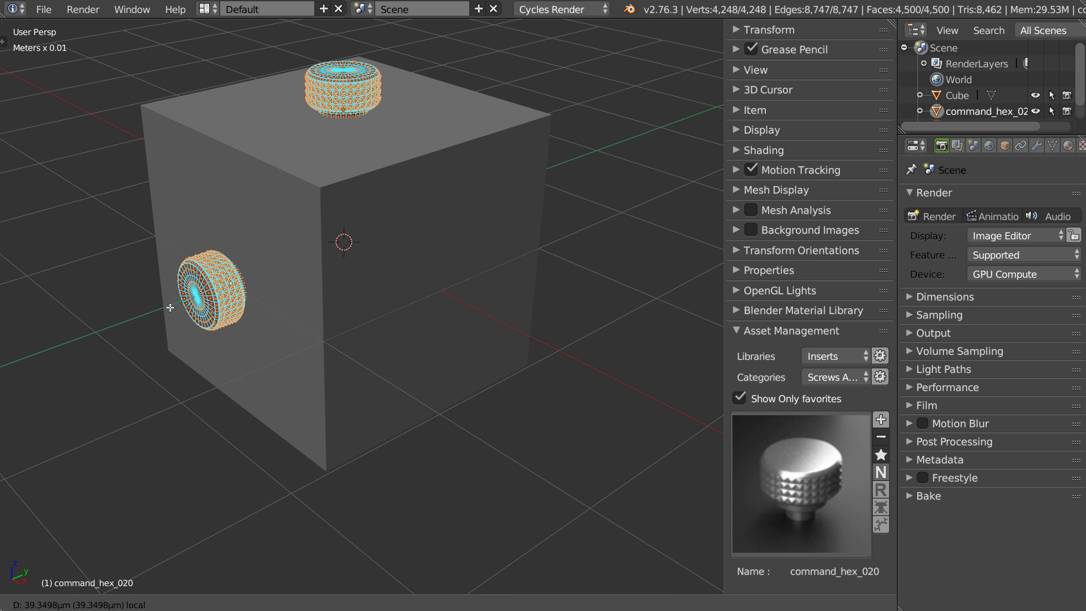
pyautogui.press('s')
pyautogui.click(493, 275)
pyautogui.moveTo(246, 304)
pyautogui.mouseDown(button='middle')
pyautogui.moveTo(191, 299)
pyautogui.moveTo(444, 258)
pyautogui.moveTo(455, 245)
pyautogui.mouseUp(button='middle')
pyautogui.press('Tab')
pyautogui.scroll(-5, 432, 246)
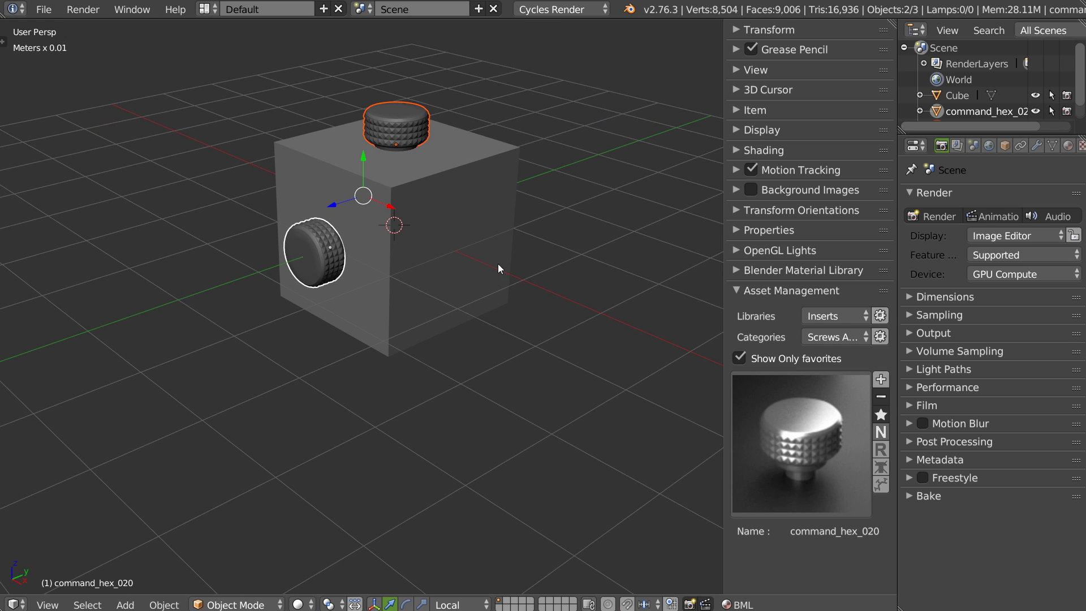
# Step: Reveal the Scene Asset To Faces / Linking options and hide the asset name
pyautogui.scroll(-1, 835, 499)
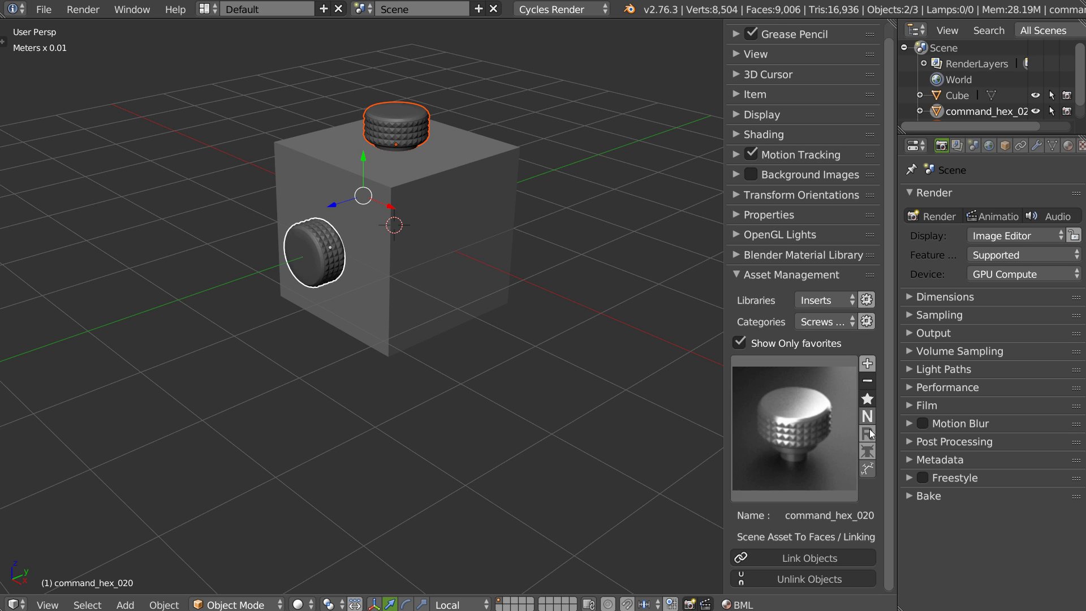
pyautogui.click(868, 416)
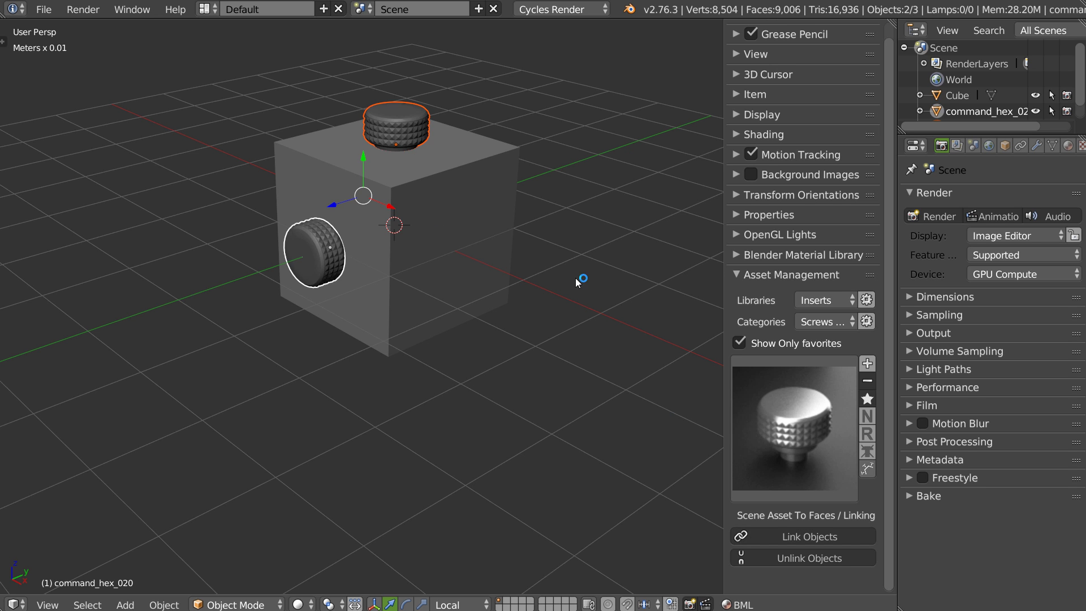
# Step: Check the top knob's mesh in Edit Mode, return to Object Mode, and unlink that knob from the side knob
pyautogui.click(407, 117)
pyautogui.press('Tab')
pyautogui.hotkey('ctrl', 'Tab')
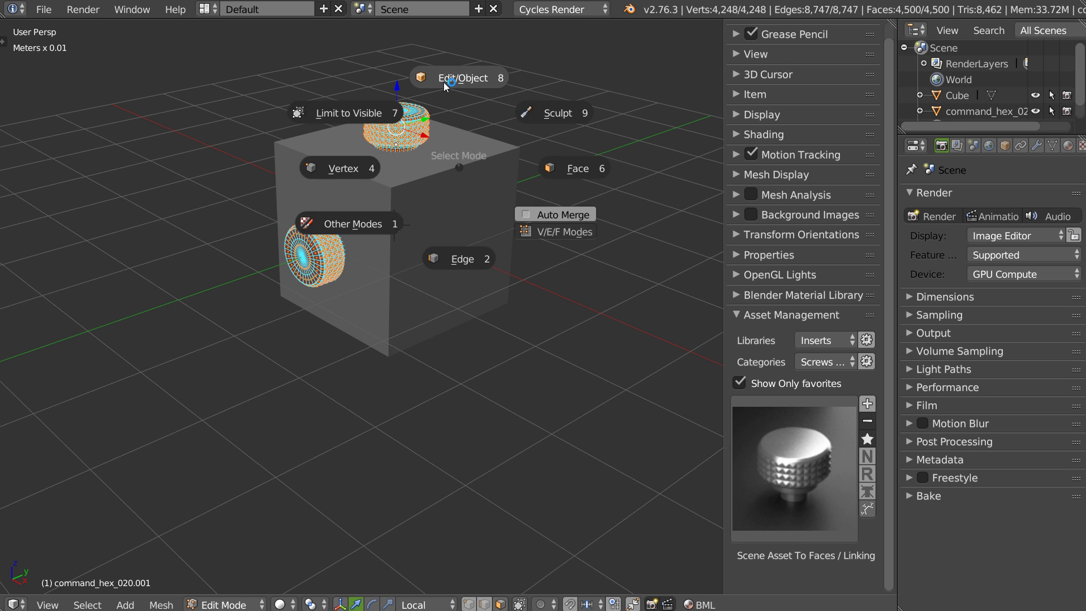
pyautogui.click(445, 95)
pyautogui.click(793, 538)
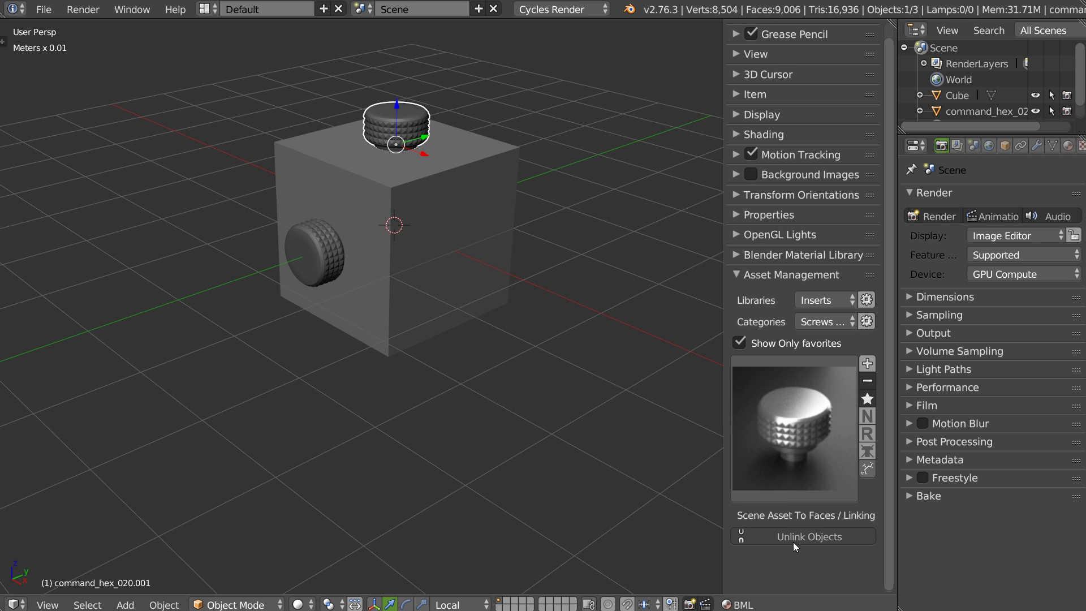
# Step: Scale down the top knob's mesh in Edit Mode, and link the knob back to the side knob in Object Mode
pyautogui.press('Tab')
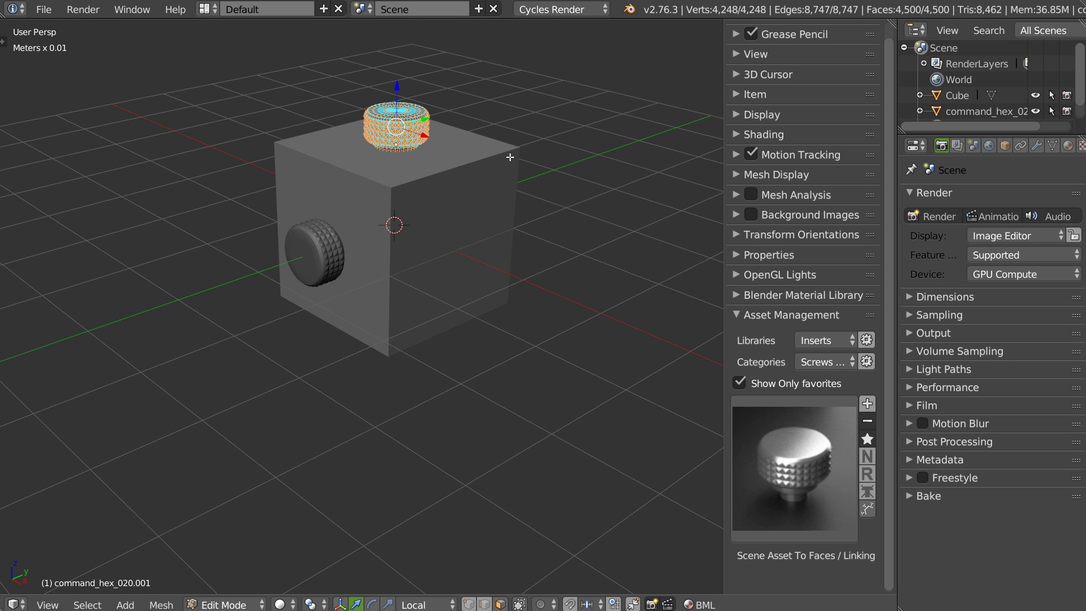
pyautogui.press('Tab')
pyautogui.press('Tab')
pyautogui.press('Tab')
pyautogui.press('Tab')
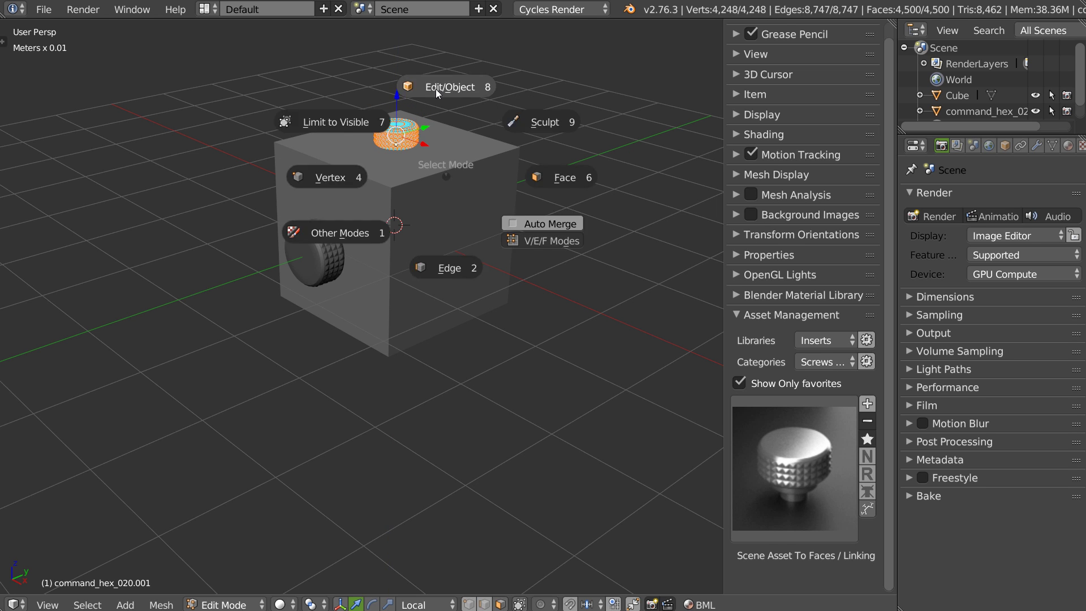
pyautogui.click(436, 90)
pyautogui.keyDown('shift'); pyautogui.rightClick(312, 254); pyautogui.keyUp('shift')
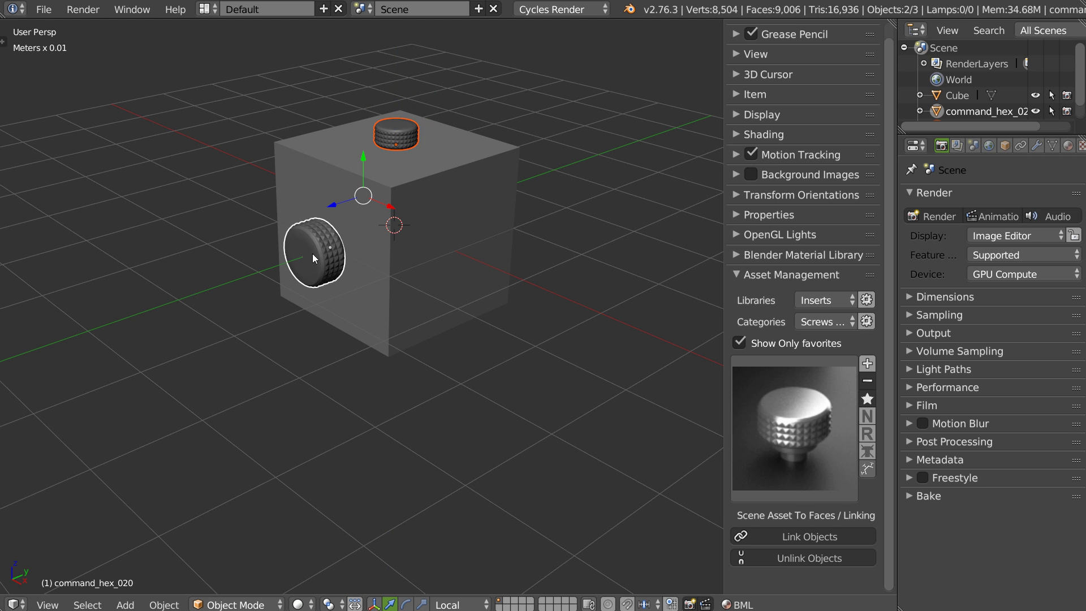
pyautogui.click(786, 537)
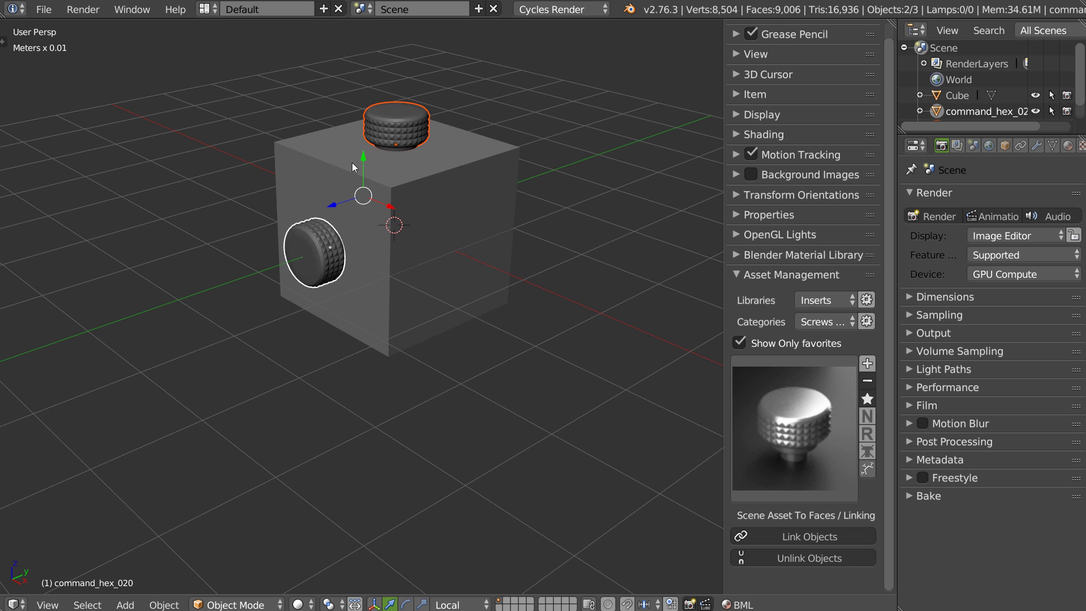
# Step: Move the top knob off the cube into the empty space beside it, and delete the side knob
pyautogui.moveTo(416, 144); pyautogui.dragTo(386, 123, button='middle')
pyautogui.rightClick(385, 123)
pyautogui.moveTo(423, 146); pyautogui.dragTo(609, 198)
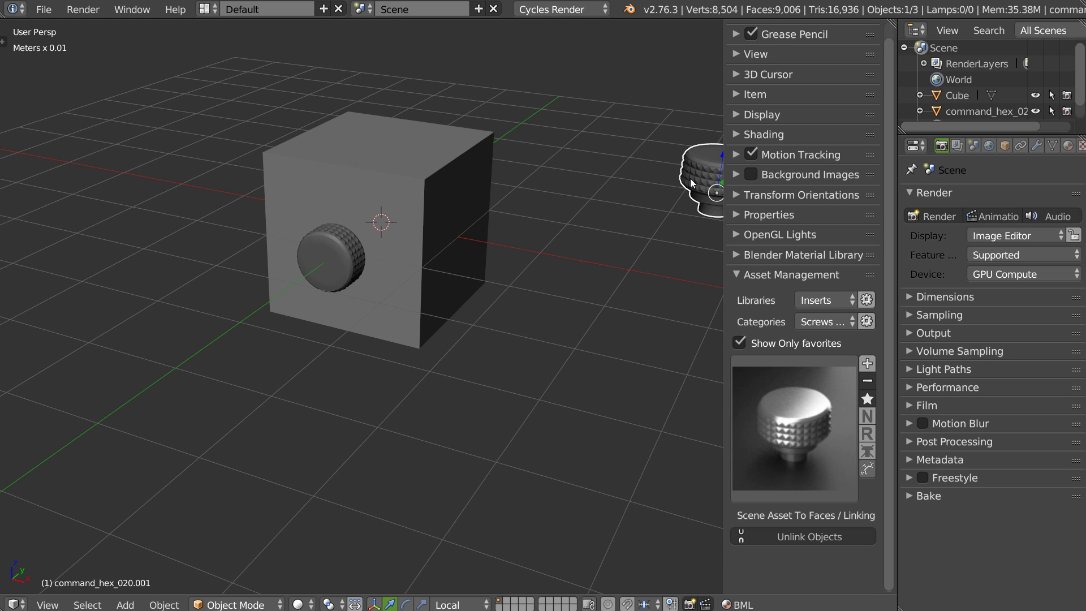
pyautogui.moveTo(609, 198); pyautogui.dragTo(600, 162, button='middle')
pyautogui.rightClick(352, 248)
pyautogui.press('x')
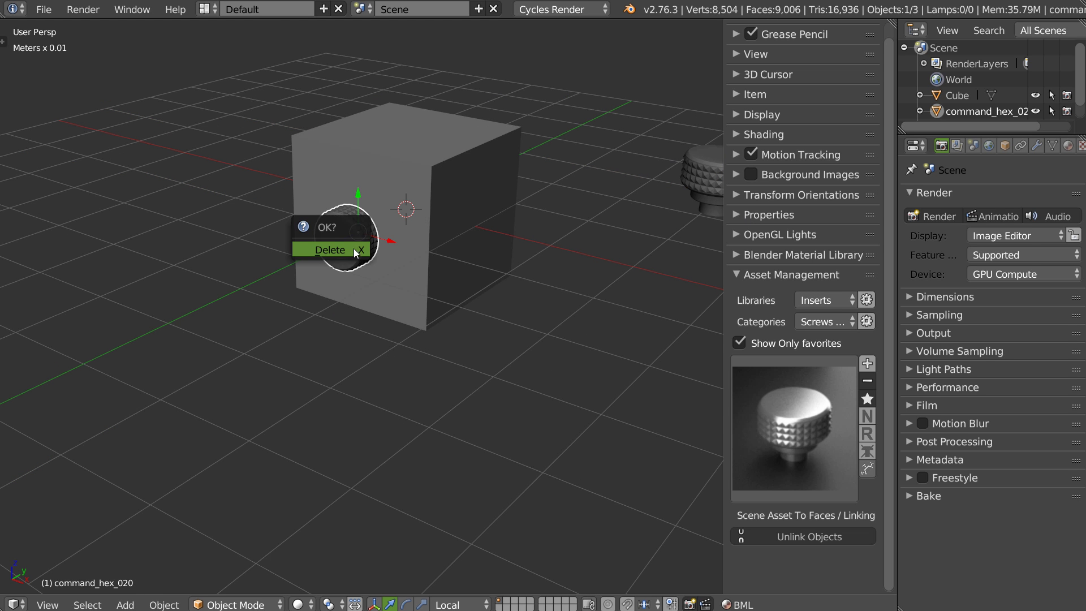
pyautogui.click(354, 248)
# Step: Select the cube's top face and one adjoining side face in Edit Mode
pyautogui.rightClick(389, 200)
pyautogui.press('Tab')
pyautogui.click(527, 189)
pyautogui.rightClick(399, 141)
pyautogui.keyDown('shift'); pyautogui.rightClick(382, 230); pyautogui.keyUp('shift')
pyautogui.keyDown('shift'); pyautogui.moveTo(581, 231); pyautogui.dragTo(506, 230, button='middle'); pyautogui.keyUp('shift')
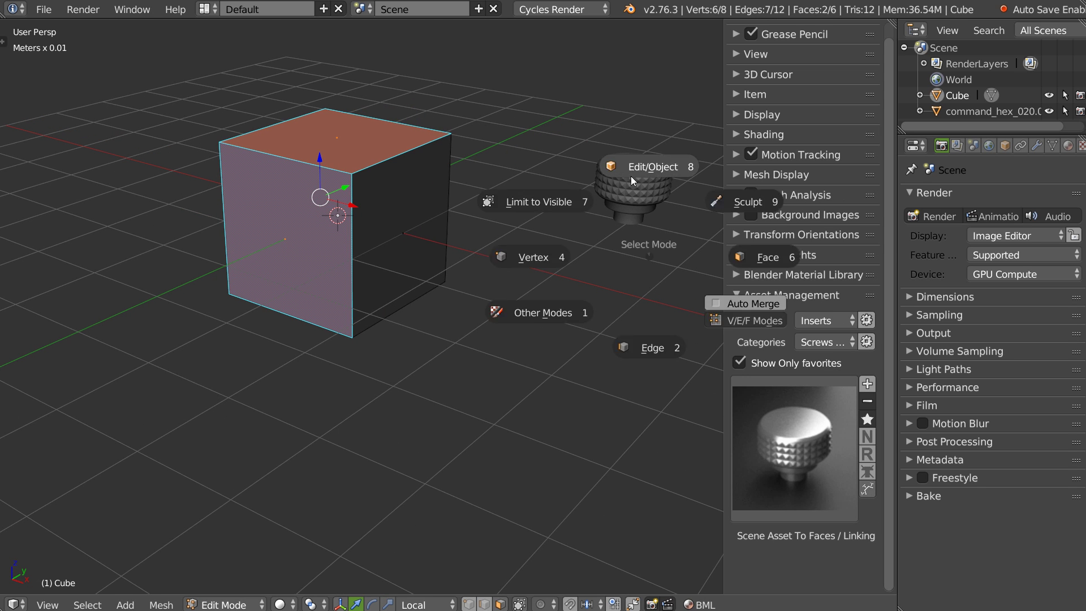
# Step: Select the loose knob with the cube as active object, and place it on the cube's selected faces with Scene Asset To Faces, finishing in Object Mode
pyautogui.press('Tab')
pyautogui.rightClick(650, 195)
pyautogui.keyDown('shift'); pyautogui.rightClick(398, 219); pyautogui.keyUp('shift')
pyautogui.press('Tab')
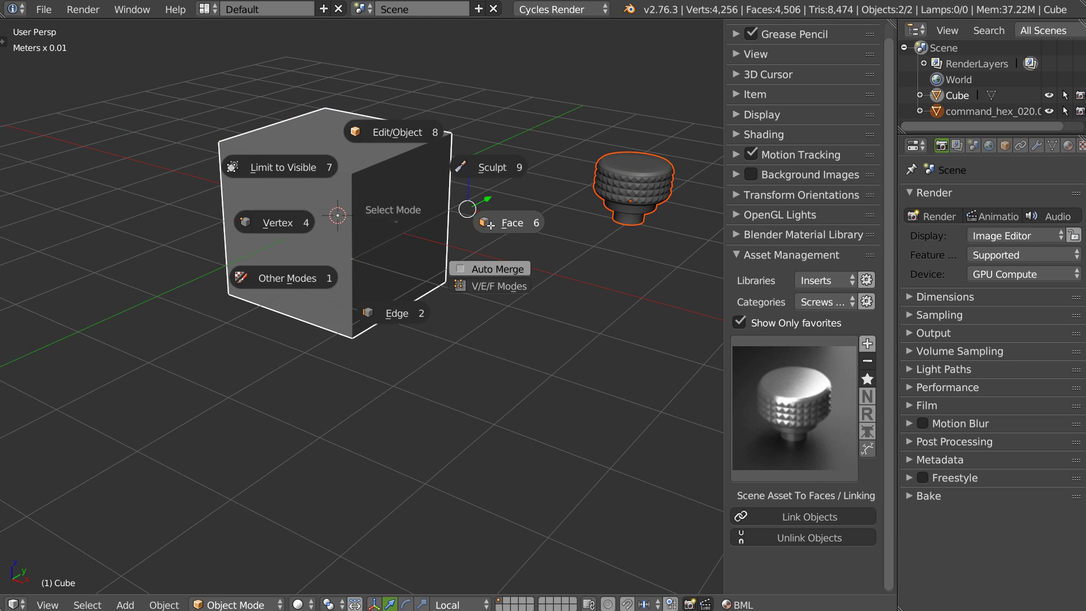
pyautogui.click(492, 220)
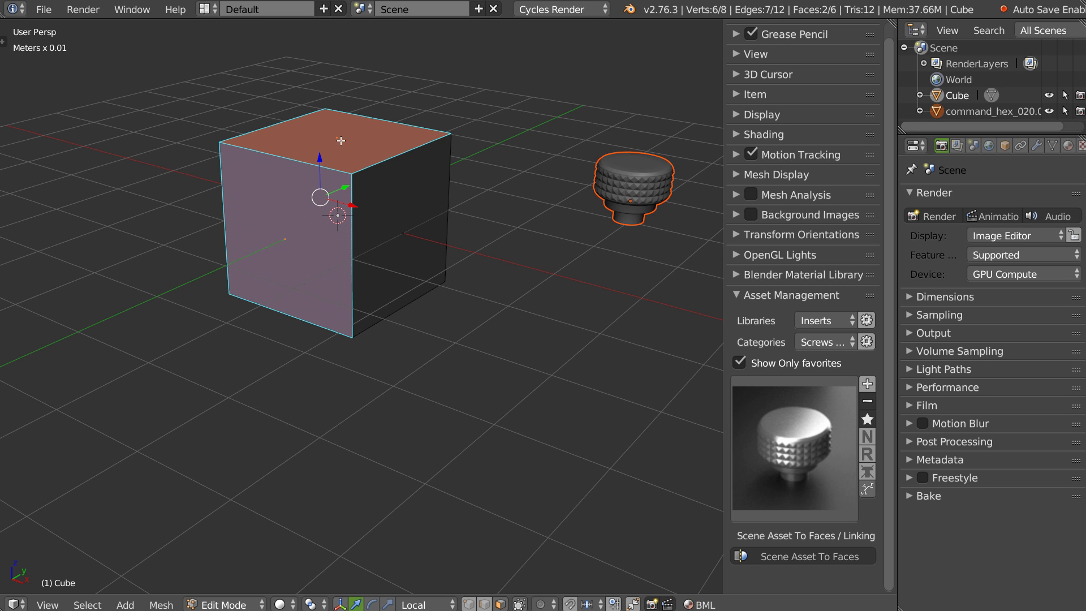
pyautogui.click(786, 557)
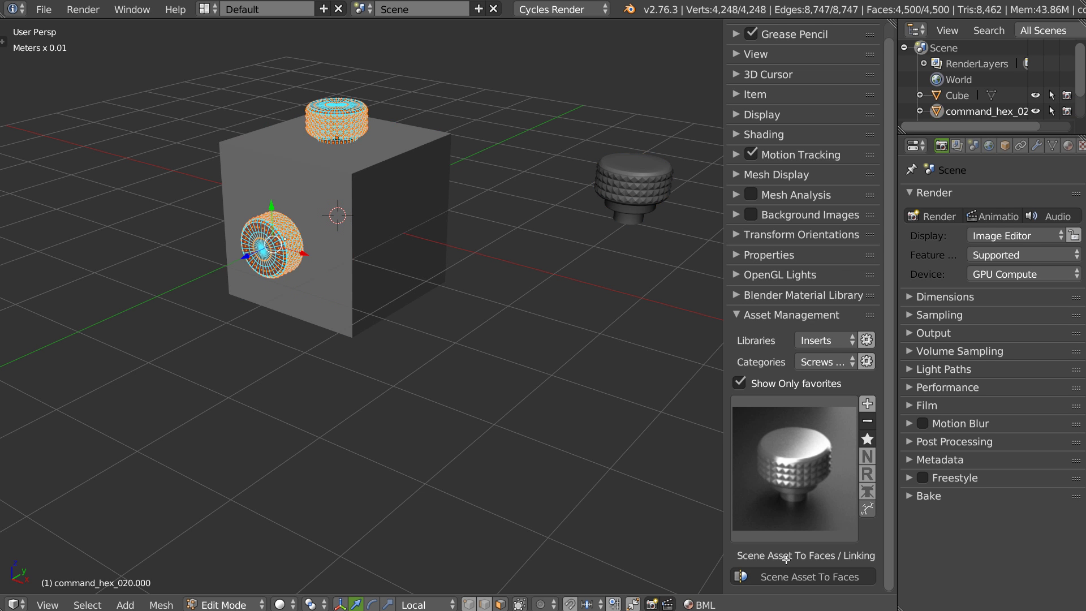
pyautogui.press('Tab')
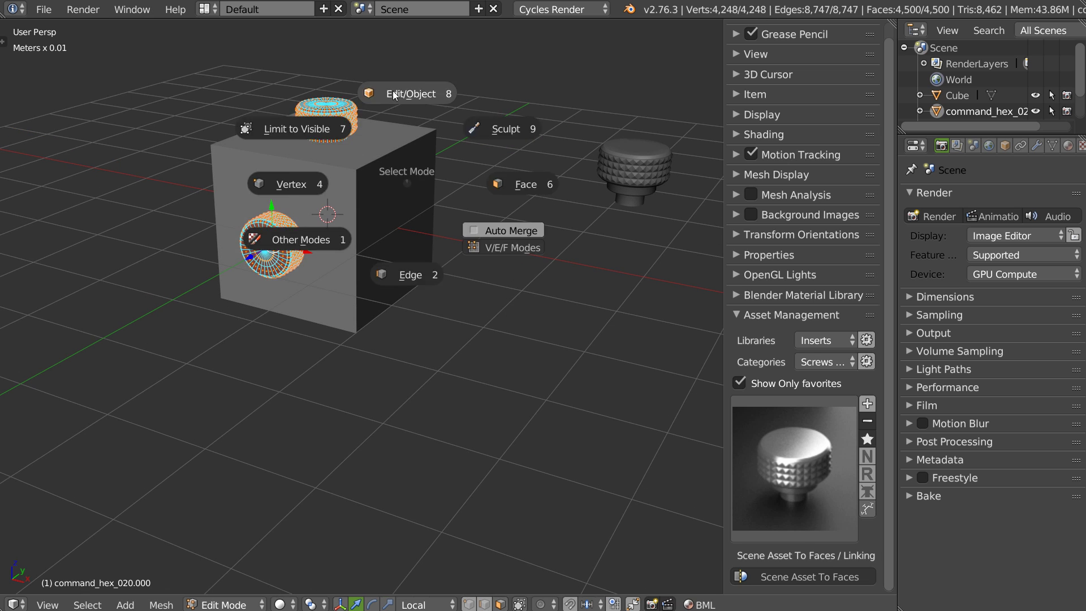
pyautogui.click(394, 113)
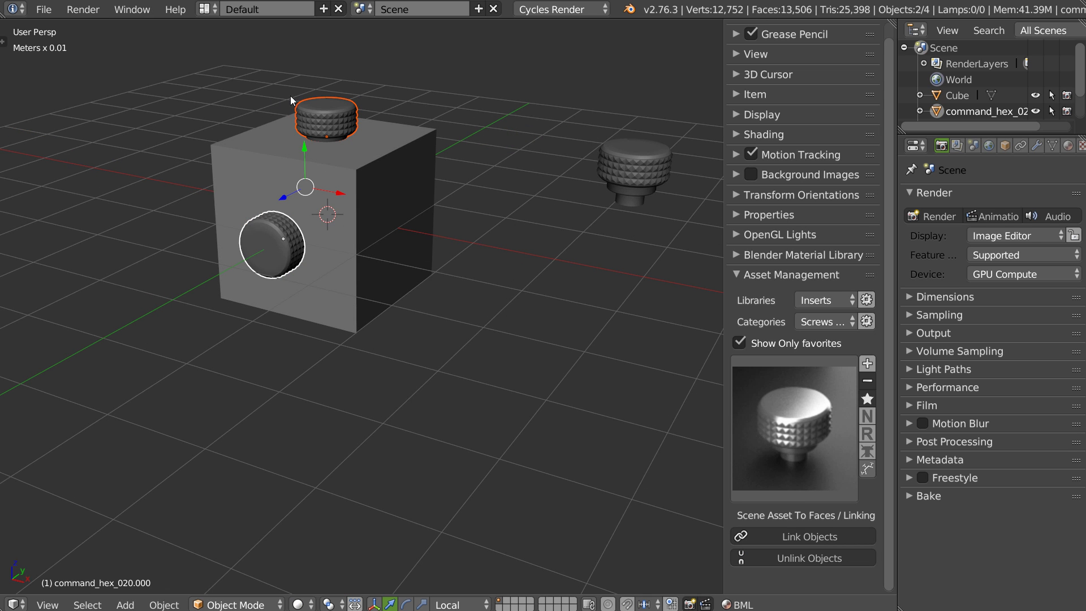
# Step: Delete both knobs placed on the cube and the loose knob beside it
pyautogui.moveTo(354, 171); pyautogui.dragTo(411, 230, button='middle')
pyautogui.press('x')
pyautogui.click(414, 242)
pyautogui.rightClick(701, 191)
pyautogui.press('x')
pyautogui.click(699, 192)
# Step: Scale up the cube and delete it from the scene
pyautogui.rightClick(425, 221)
pyautogui.press('s')
pyautogui.click(532, 226)
pyautogui.scroll(-3, 555, 237)
pyautogui.moveTo(503, 236); pyautogui.dragTo(502, 234, button='middle')
pyautogui.click(824, 280)
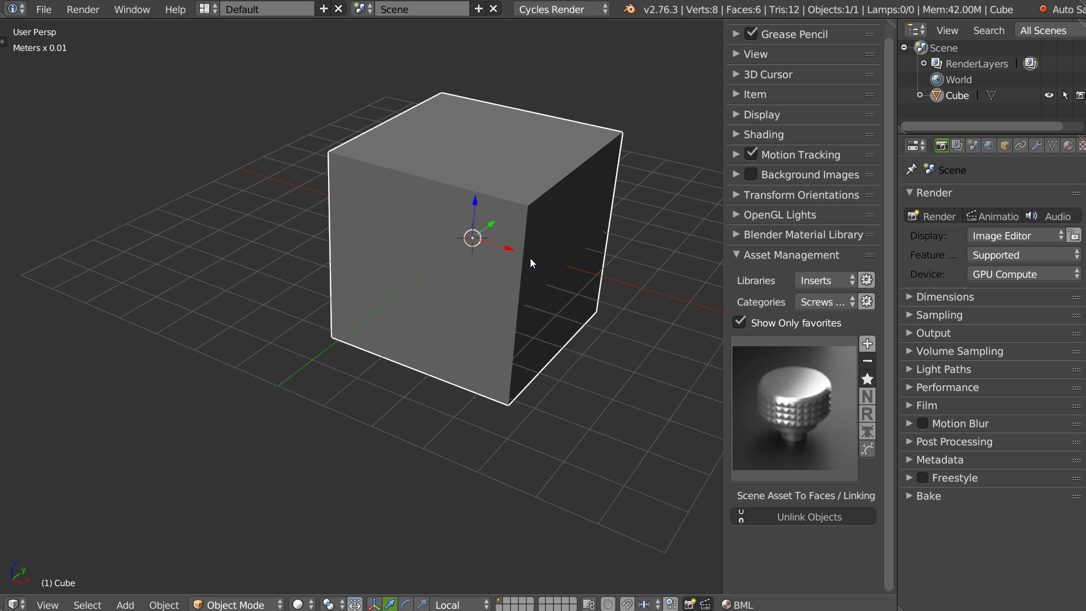
pyautogui.press('x')
pyautogui.click(531, 267)
# Step: Switch the asset library to Blendswap, import ISU_Mesch8, and make its parent object the only selected object
pyautogui.click(816, 242)
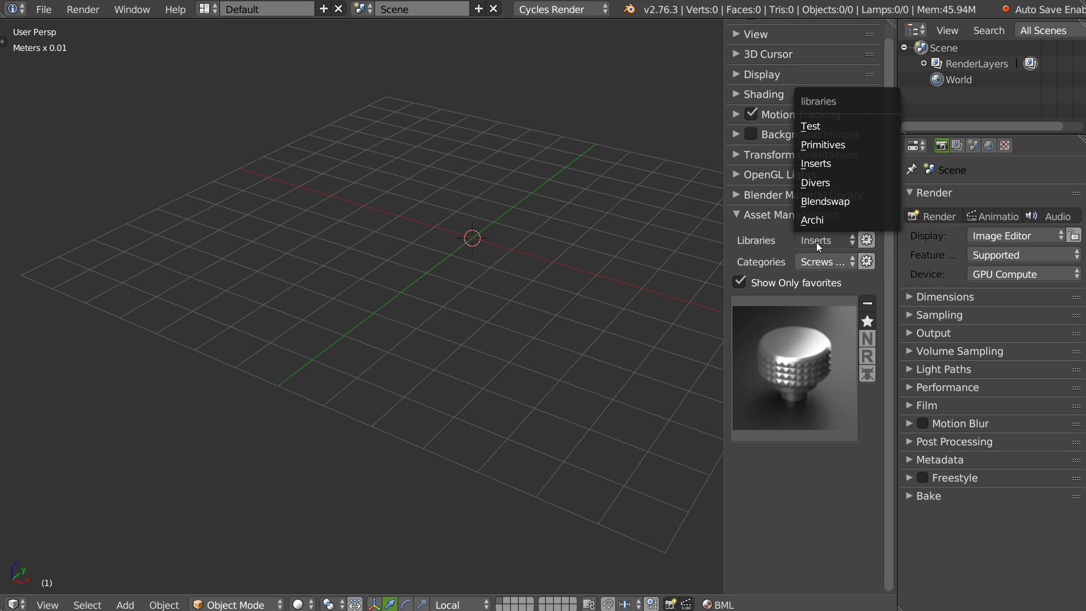
pyautogui.click(835, 197)
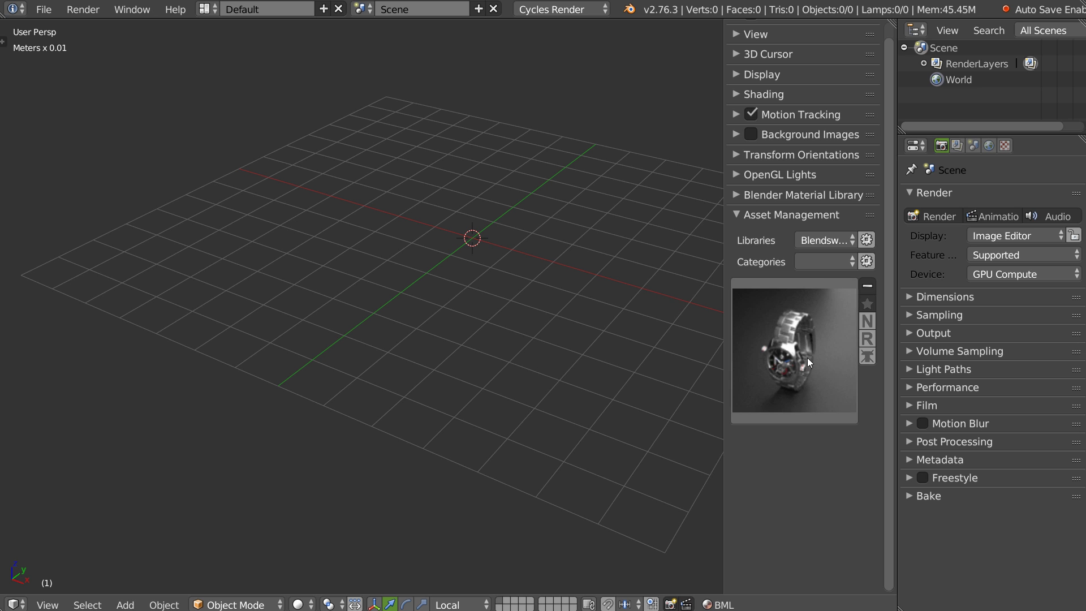
pyautogui.click(773, 352)
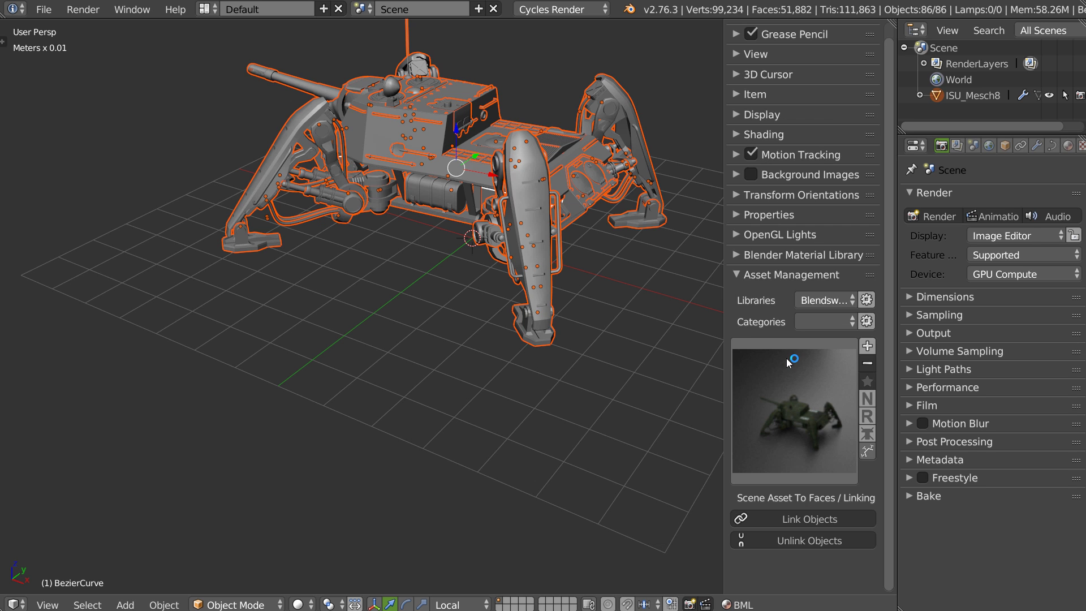
pyautogui.moveTo(492, 237); pyautogui.dragTo(85, 237, button='middle')
pyautogui.click(973, 96)
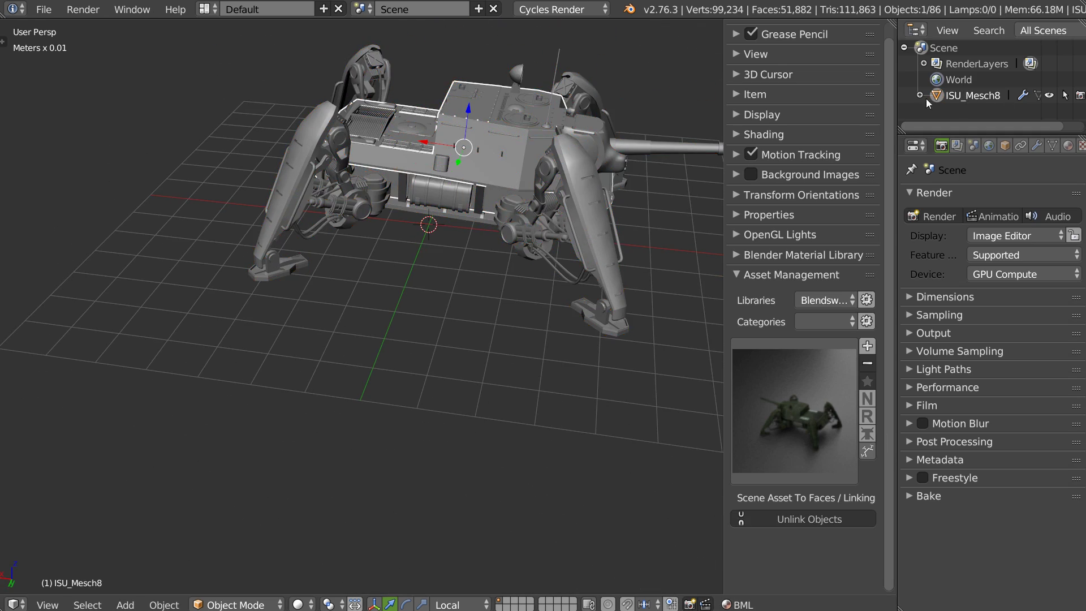
# Step: Display the walker in Rendered shading, show the World settings, and examine the model from several angles and distances
pyautogui.moveTo(521, 194)
pyautogui.mouseDown(button='middle')
pyautogui.moveTo(391, 208)
pyautogui.moveTo(412, 219)
pyautogui.moveTo(407, 254)
pyautogui.moveTo(388, 226)
pyautogui.mouseUp(button='middle')
pyautogui.press('z')
pyautogui.click(513, 212)
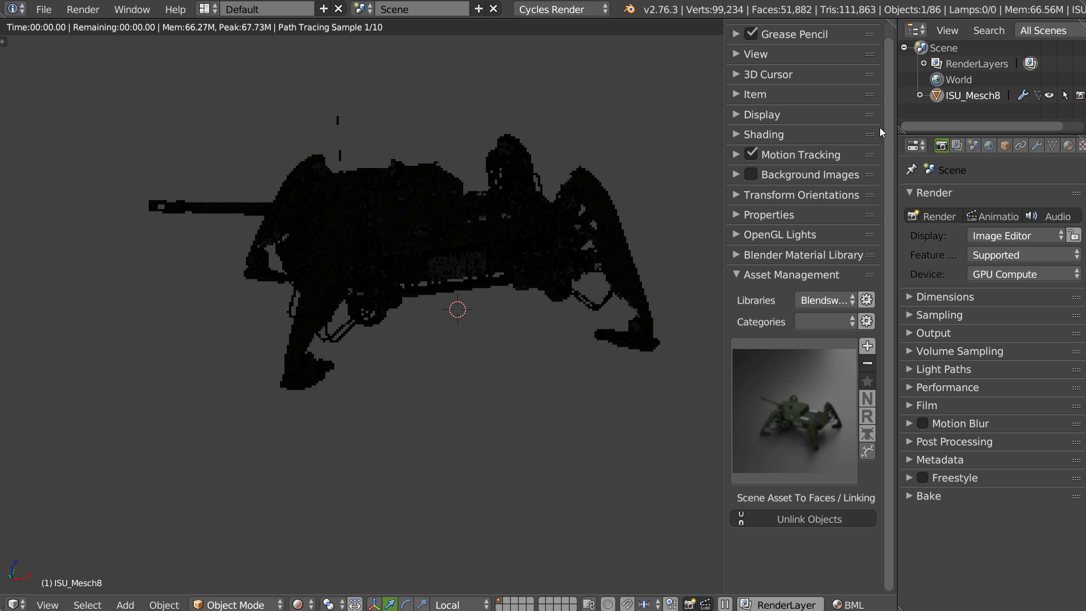
pyautogui.click(988, 145)
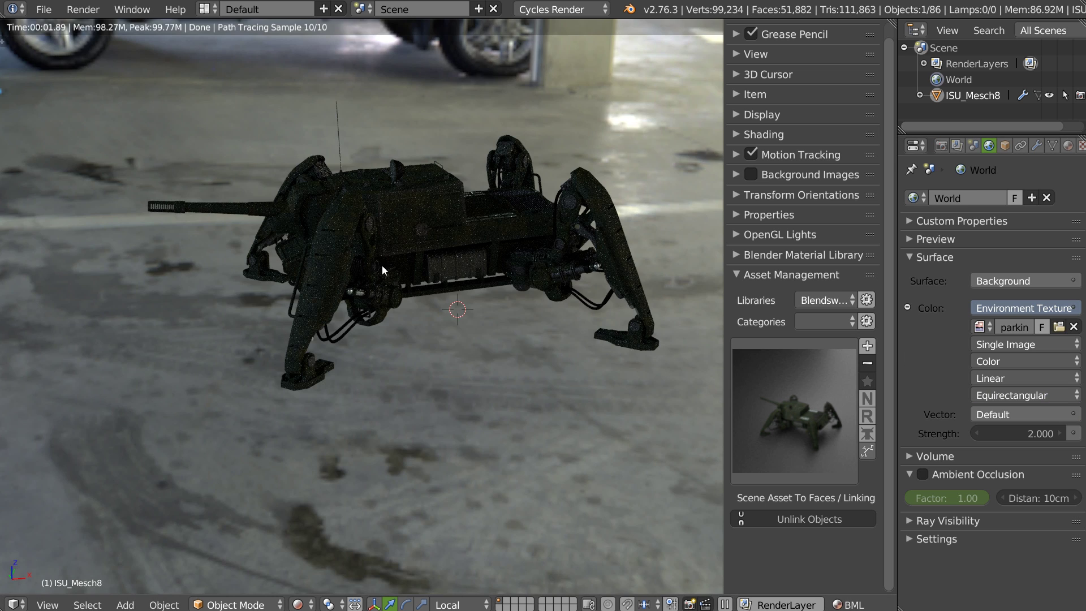
pyautogui.moveTo(382, 265); pyautogui.dragTo(522, 235, button='middle')
pyautogui.scroll(6, 557, 192)
pyautogui.moveTo(557, 191); pyautogui.dragTo(436, 218, button='middle')
pyautogui.moveTo(491, 192); pyautogui.dragTo(337, 403, button='middle')
pyautogui.scroll(-7, 337, 403)
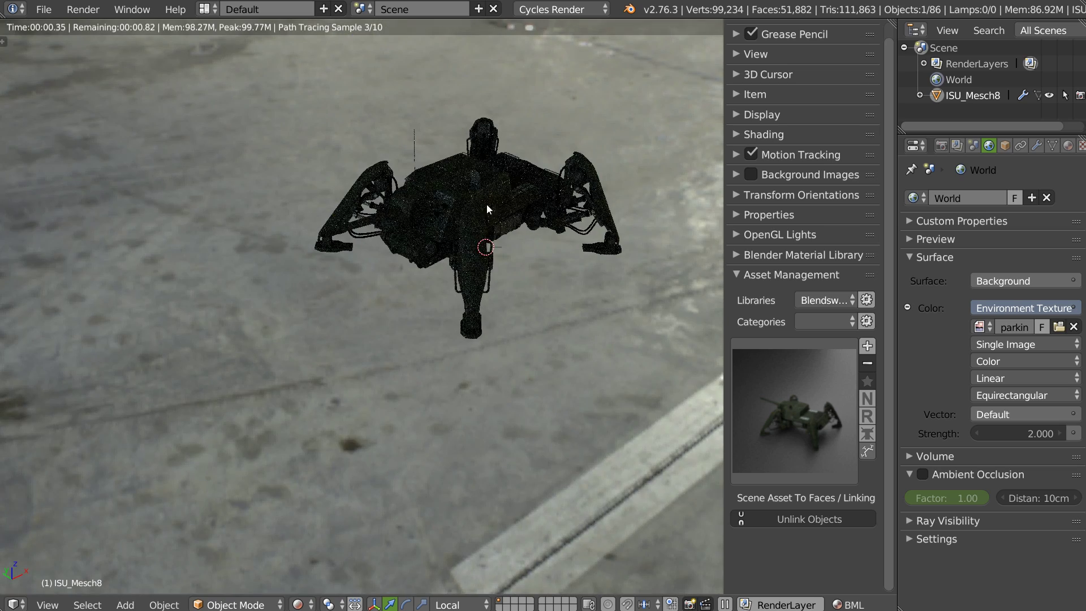
# Step: Add a Hemi lamp and raise it along the Z axis above the walker
pyautogui.moveTo(442, 250); pyautogui.dragTo(553, 318, button='middle')
pyautogui.rightClick(553, 318)
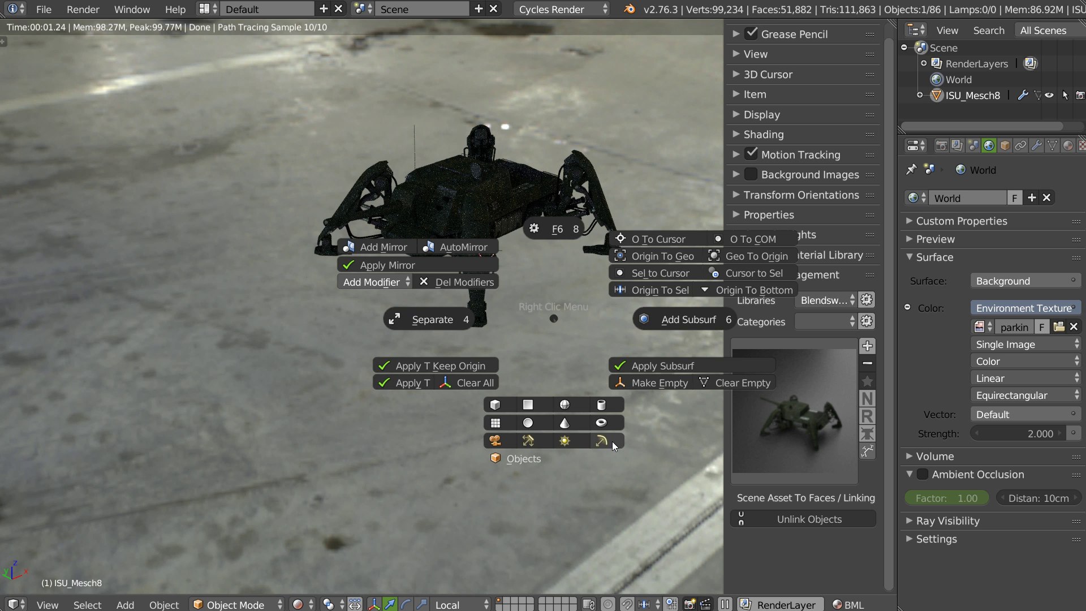
pyautogui.click(612, 441)
pyautogui.press('g')
pyautogui.press('z')
pyautogui.click(514, 137)
# Step: Set the Hemi lamp's emission strength to 5
pyautogui.click(1036, 145)
pyautogui.click(1033, 427)
pyautogui.write('5')
pyautogui.press('Return')
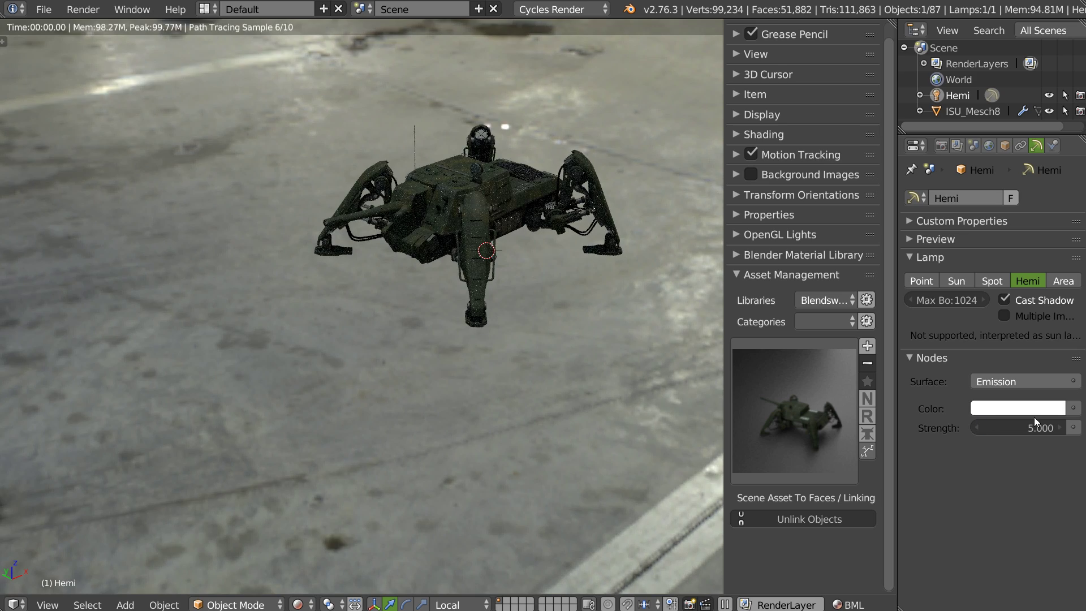
# Step: Examine the rendered walker up close and from the rear, and inspect the ISU_Mesch8 hierarchy in the Outliner
pyautogui.scroll(5, 607, 165)
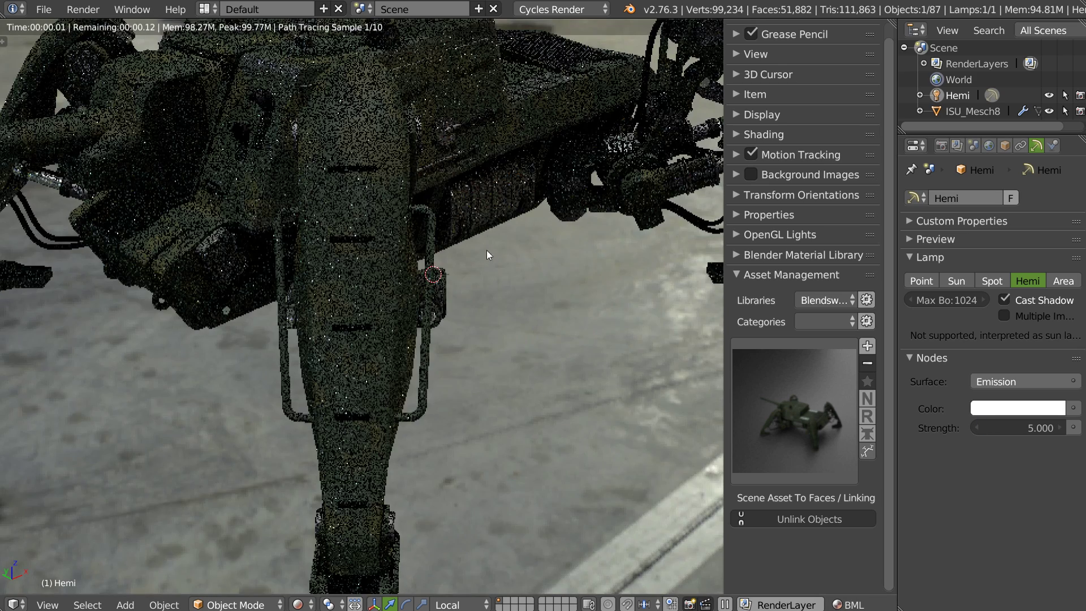
pyautogui.keyDown('shift'); pyautogui.moveTo(427, 182); pyautogui.dragTo(495, 256, button='middle'); pyautogui.keyUp('shift')
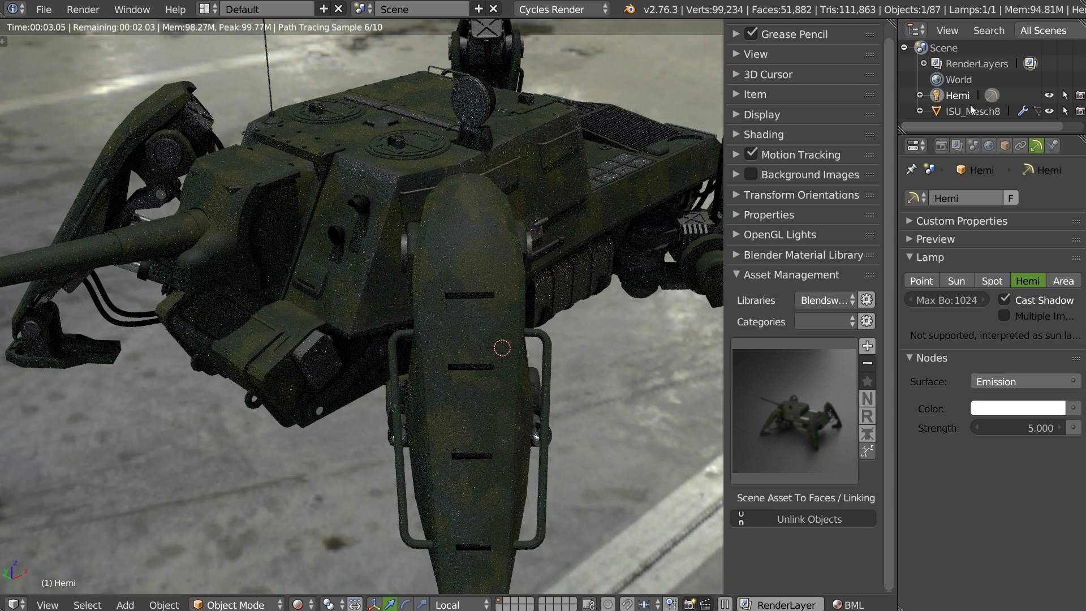
pyautogui.click(919, 111)
pyautogui.moveTo(919, 111); pyautogui.dragTo(913, 62, button='middle')
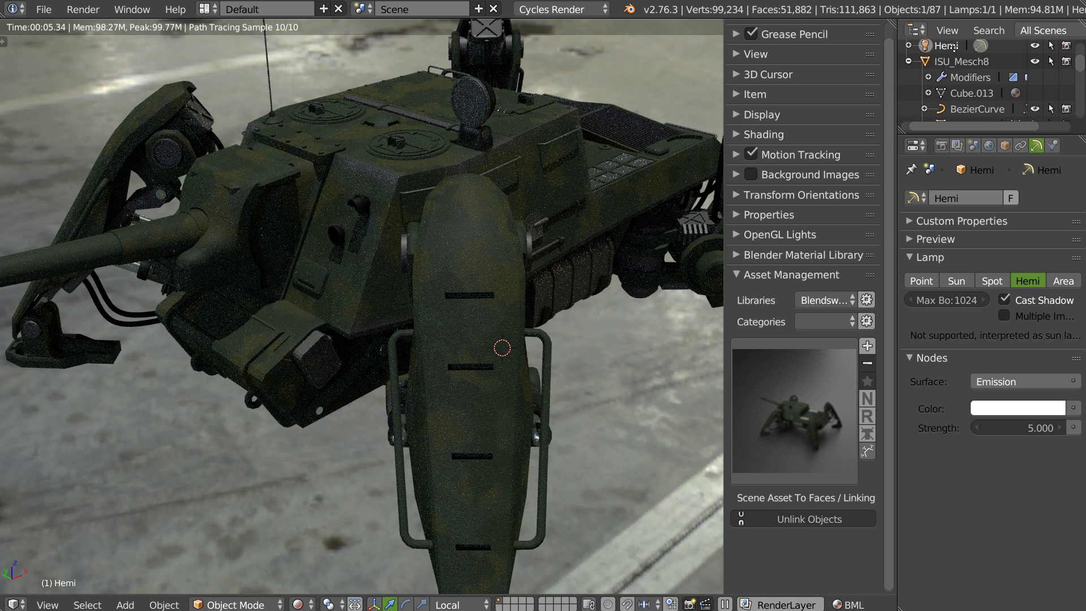
pyautogui.click(911, 59)
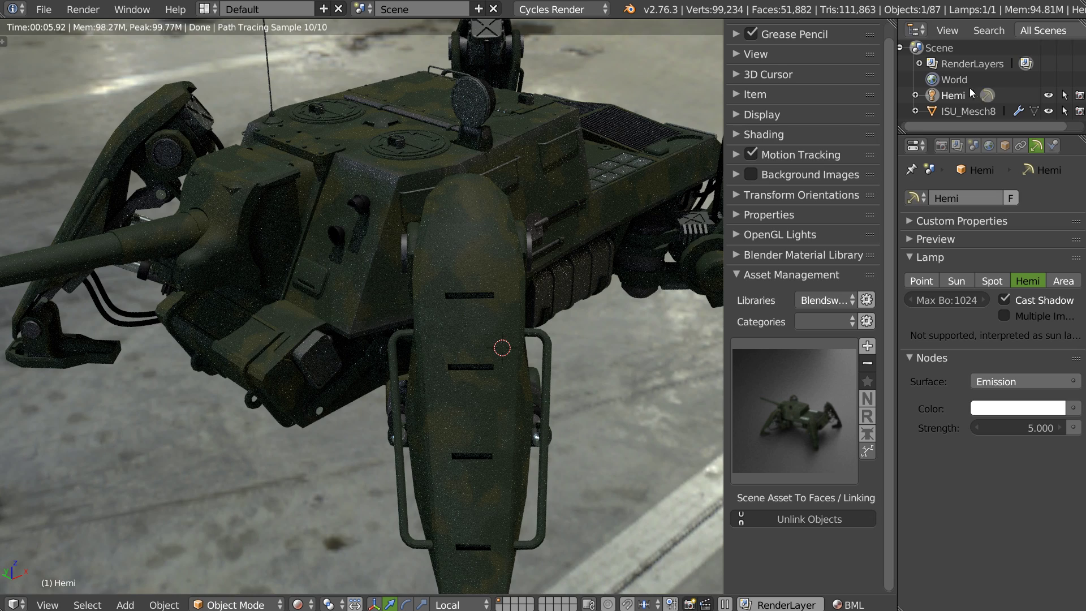
pyautogui.moveTo(521, 221); pyautogui.dragTo(443, 250, button='middle')
pyautogui.scroll(-6, 543, 204)
pyautogui.scroll(3, 408, 294)
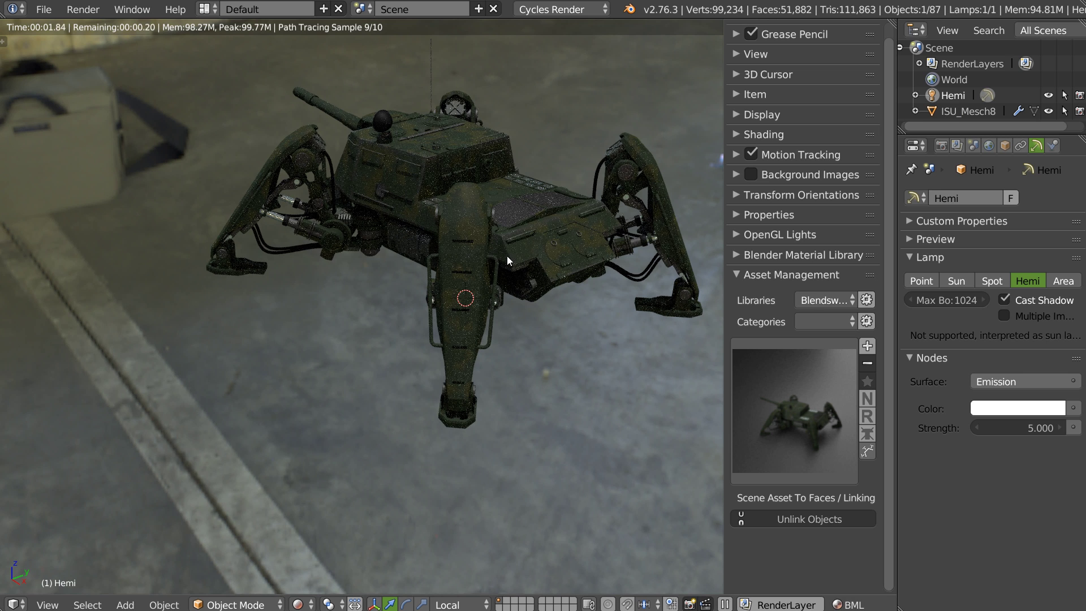
# Step: Return the viewport to Solid shading and delete ISU_Mesch8 with all of its child objects
pyautogui.hotkey('shift', 'z')
pyautogui.click(928, 113)
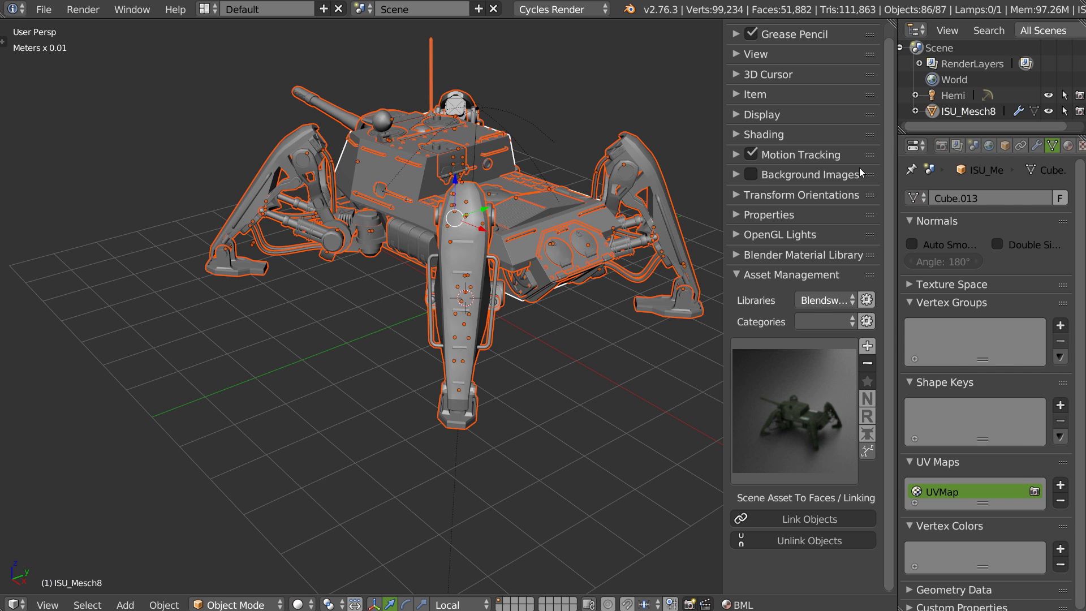
pyautogui.press('Delete')
# Step: Move the Hemi lamp to layer 2
pyautogui.moveTo(485, 226); pyautogui.dragTo(408, 242, button='middle')
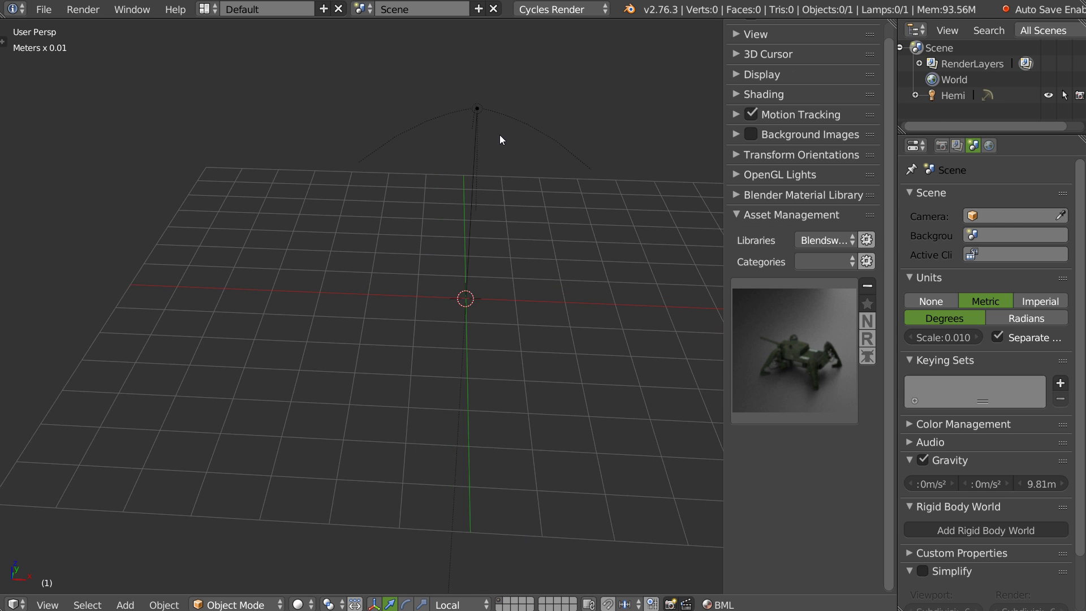
pyautogui.rightClick(476, 127)
pyautogui.press('m')
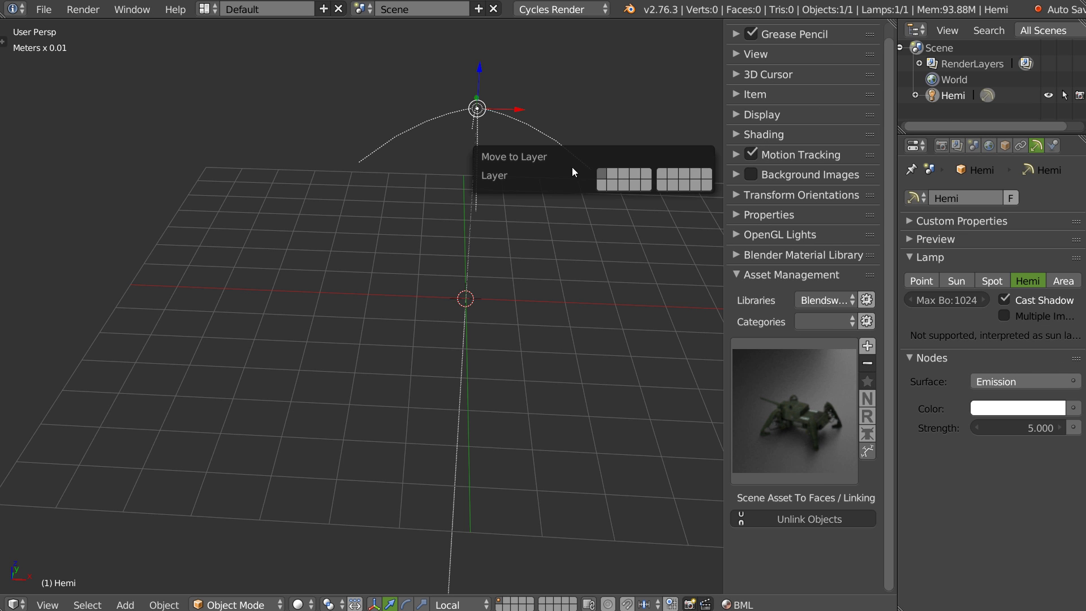
pyautogui.click(616, 173)
# Step: Import the Chronograph_II asset from the Blendswap library
pyautogui.moveTo(430, 264); pyautogui.dragTo(566, 294, button='middle')
pyautogui.click(797, 389)
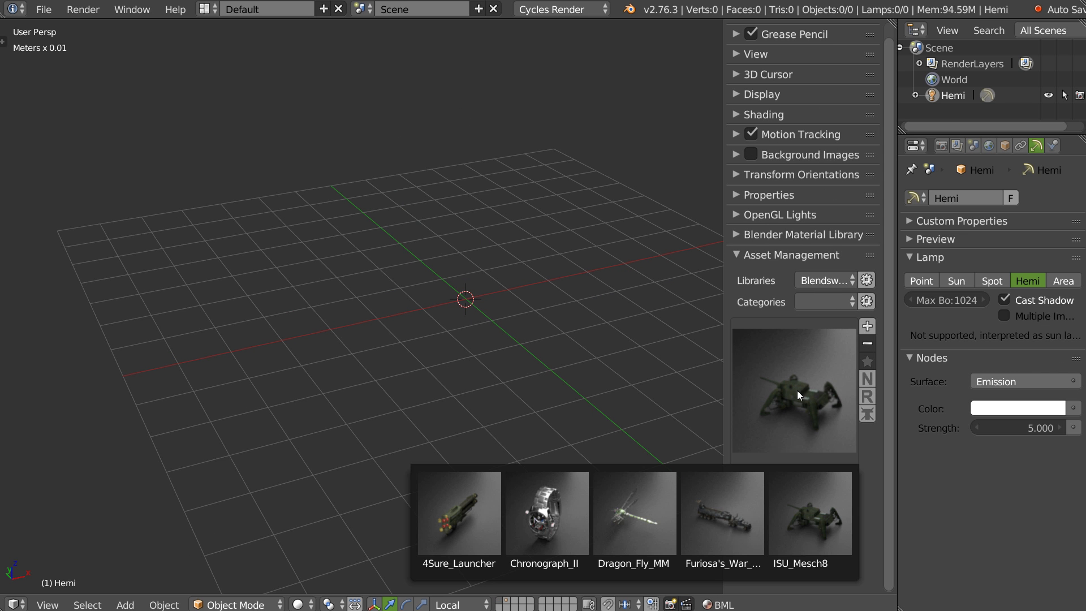
pyautogui.click(563, 521)
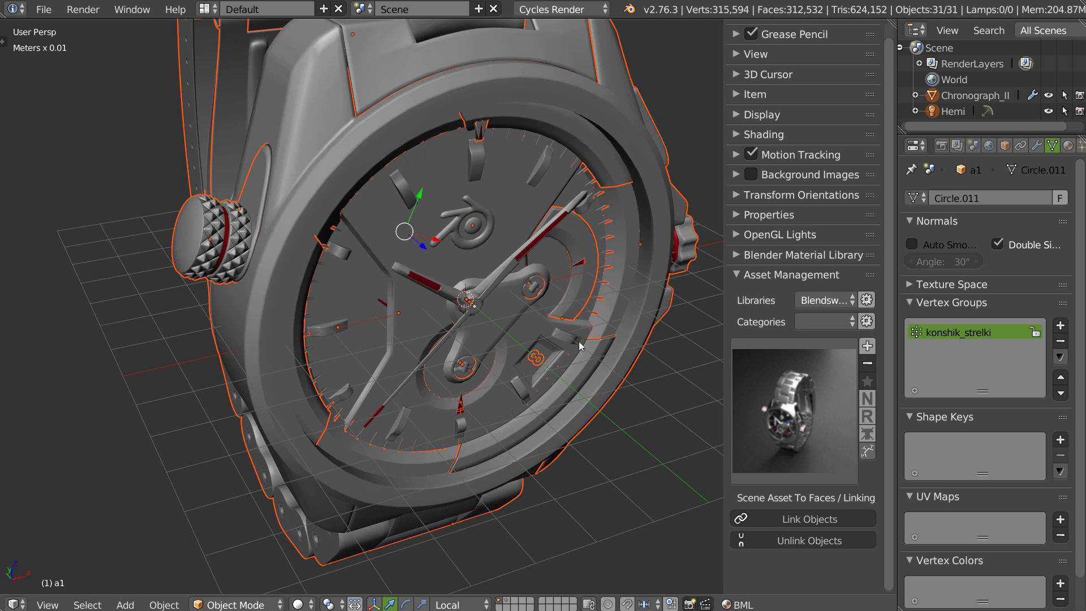
# Step: Switch the viewport to Rendered shading and view the whole watch from the front and side
pyautogui.scroll(-5, 558, 238)
pyautogui.moveTo(508, 279); pyautogui.dragTo(467, 269, button='middle')
pyautogui.press('z')
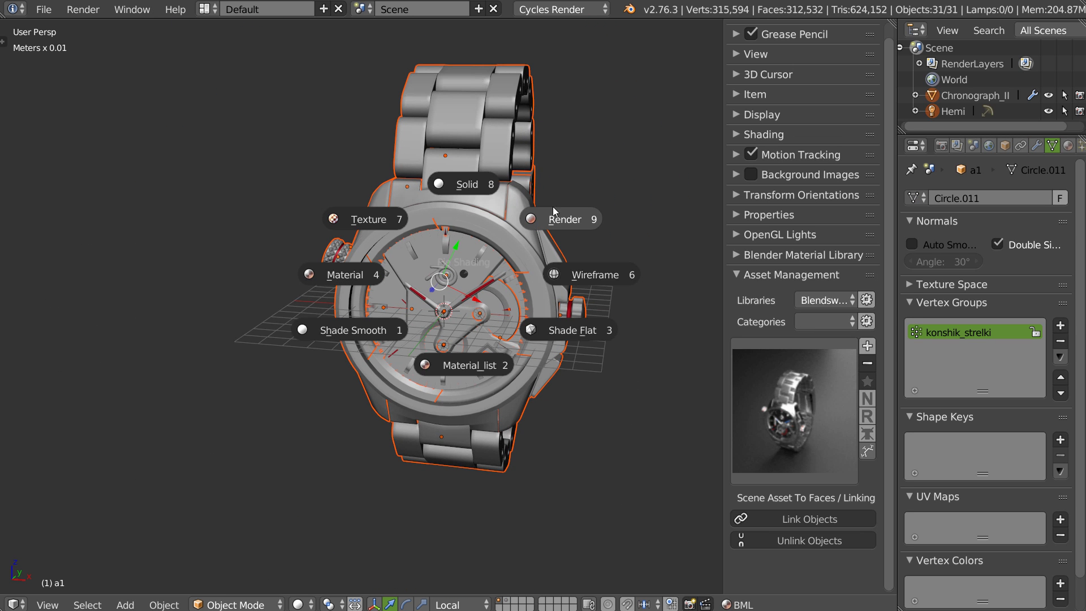
pyautogui.click(551, 222)
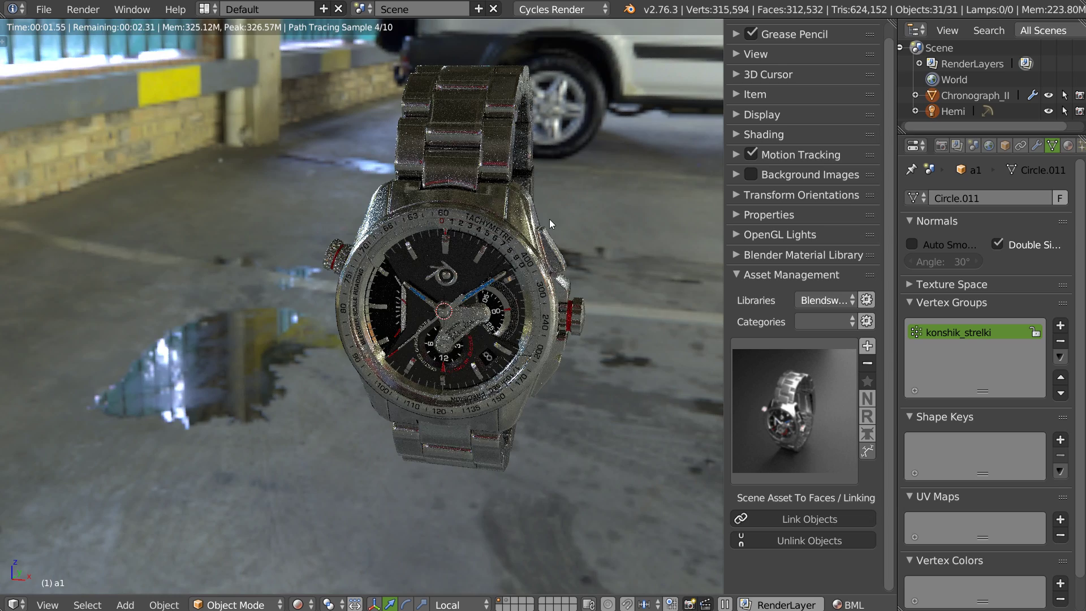
pyautogui.moveTo(503, 283); pyautogui.dragTo(501, 330, button='middle')
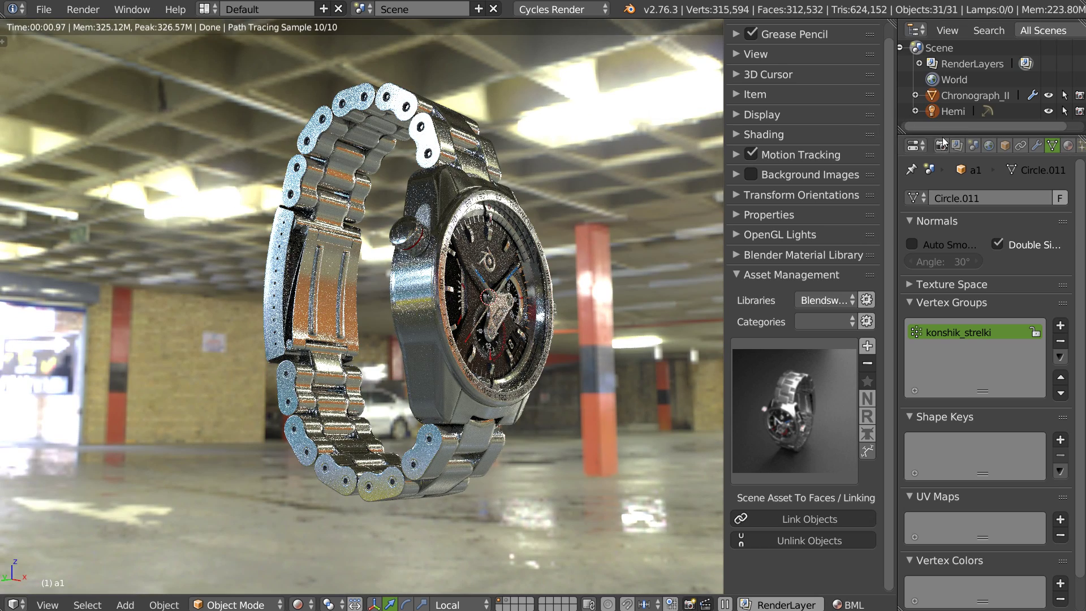
# Step: Enlarge the Outliner, check the Chronograph_II hierarchy, and view the rendered watch face from several angles
pyautogui.moveTo(938, 142); pyautogui.dragTo(922, 213)
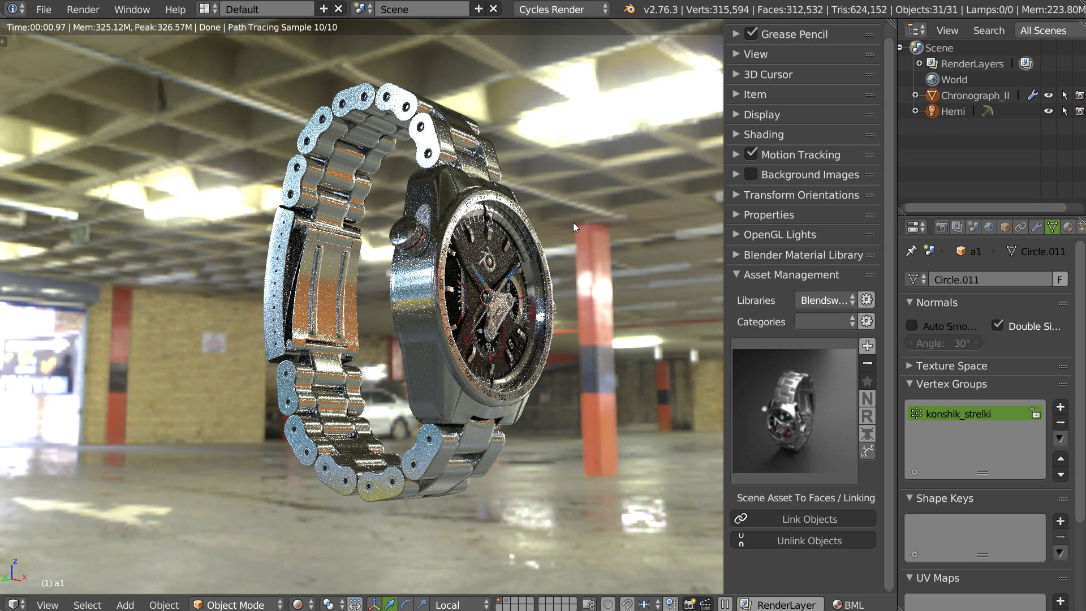
pyautogui.click(914, 95)
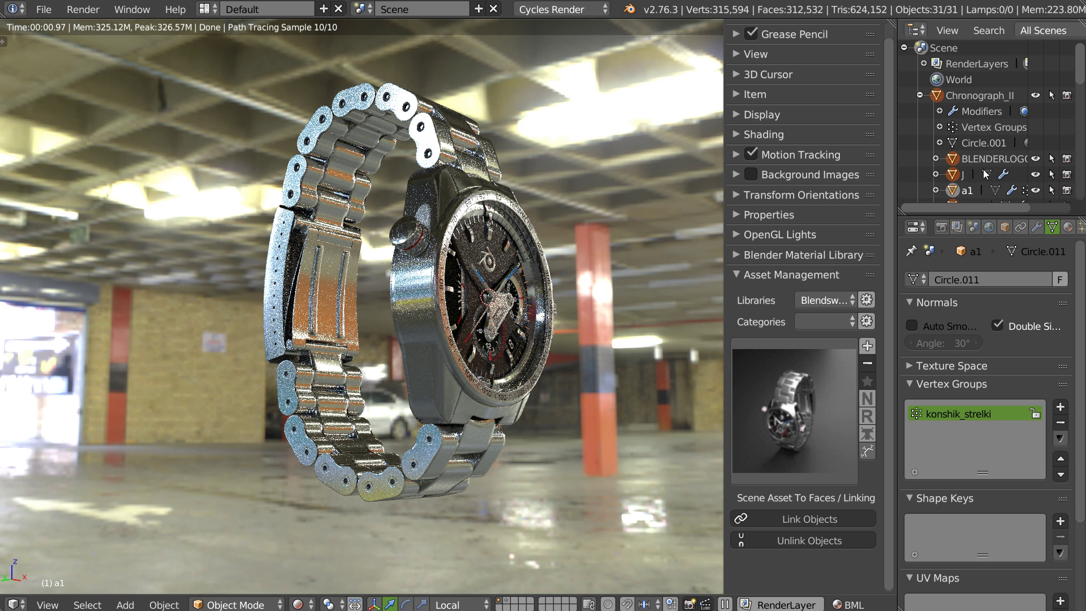
pyautogui.click(919, 95)
pyautogui.moveTo(531, 281); pyautogui.dragTo(477, 291, button='middle')
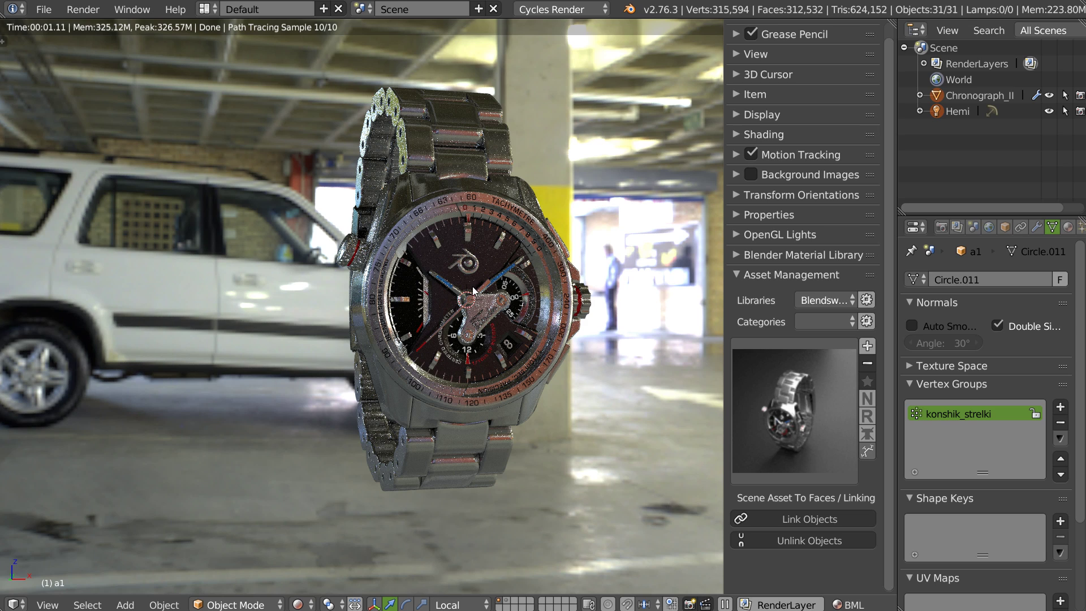
pyautogui.moveTo(469, 308); pyautogui.dragTo(425, 309, button='middle')
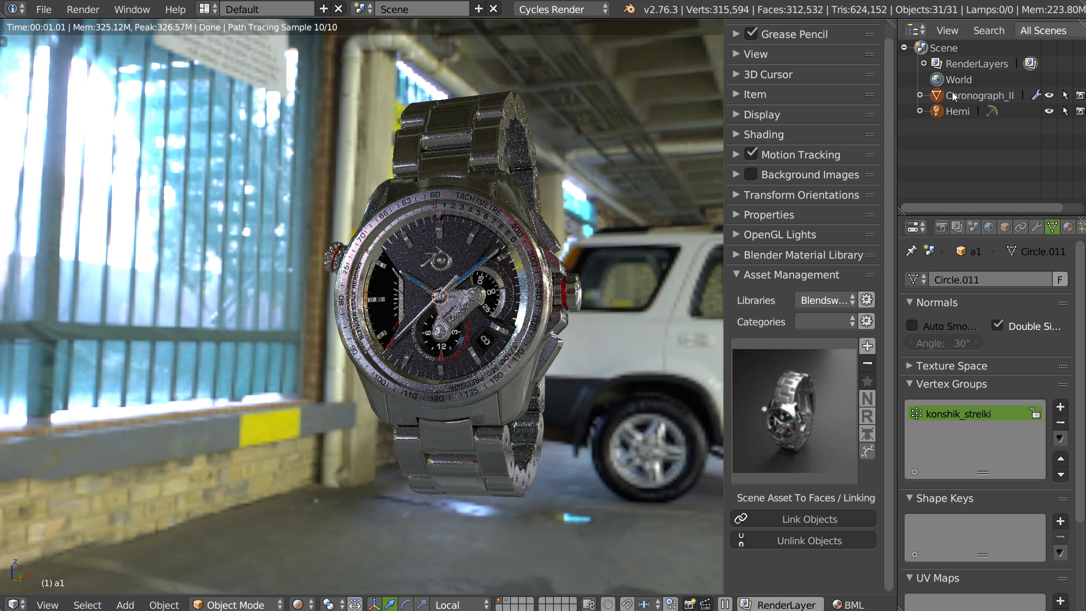
# Step: Inspect the modifiers of parts b1_2 and a1_5 in the Chronograph_II hierarchy, and collapse the hierarchy again
pyautogui.click(920, 95)
pyautogui.scroll(-8, 975, 160)
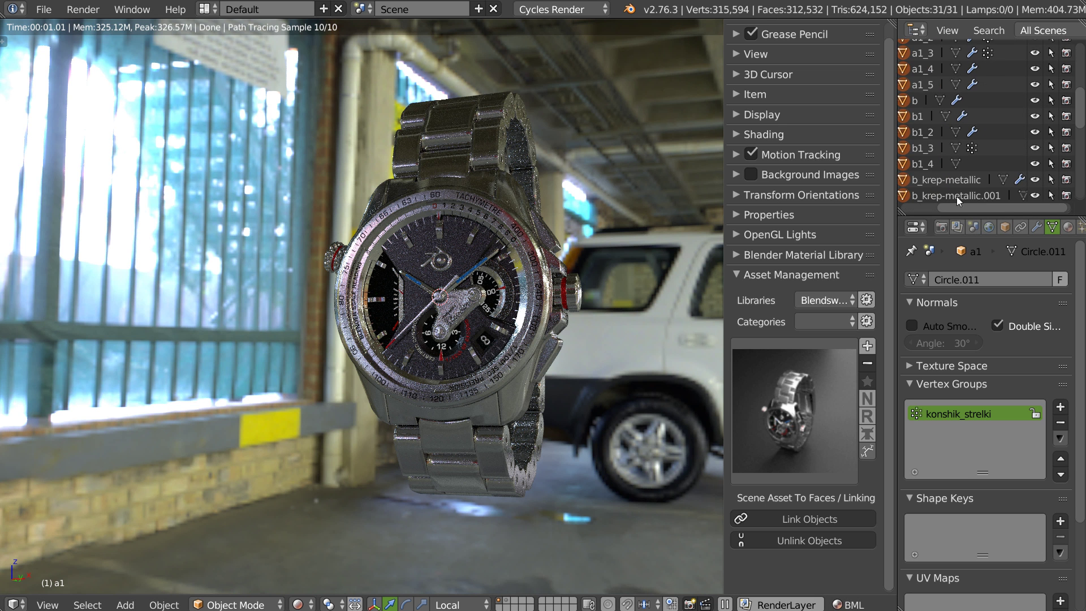
pyautogui.click(956, 122)
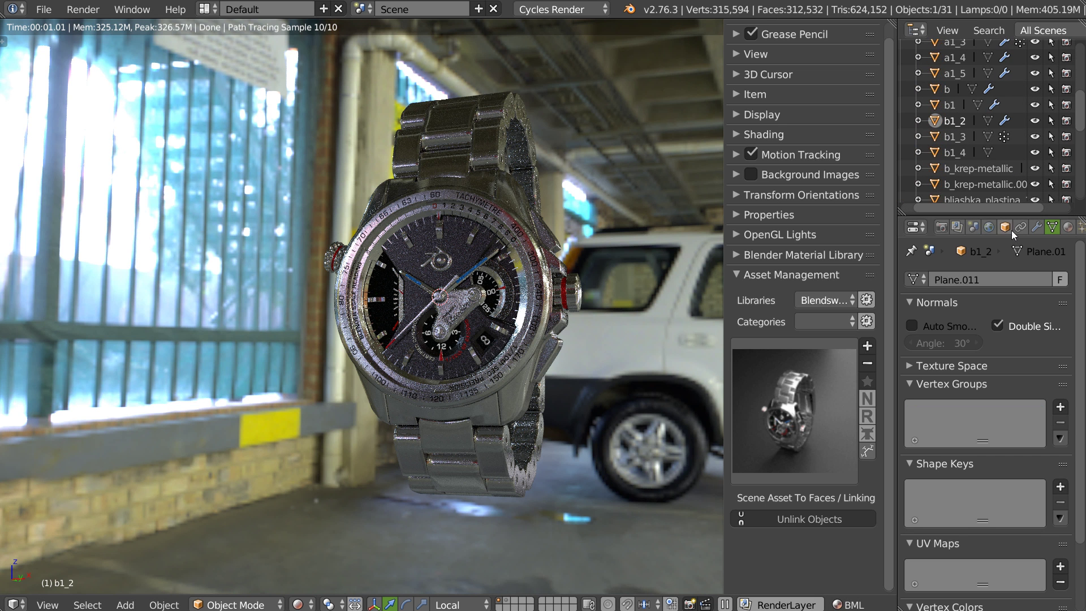
pyautogui.click(1037, 228)
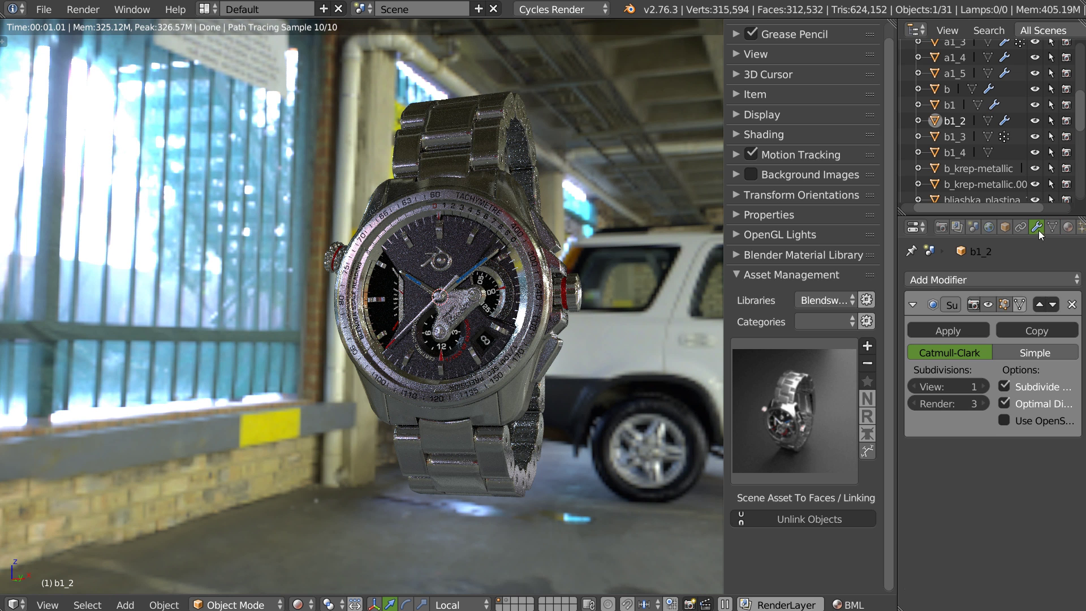
pyautogui.click(949, 106)
pyautogui.click(955, 71)
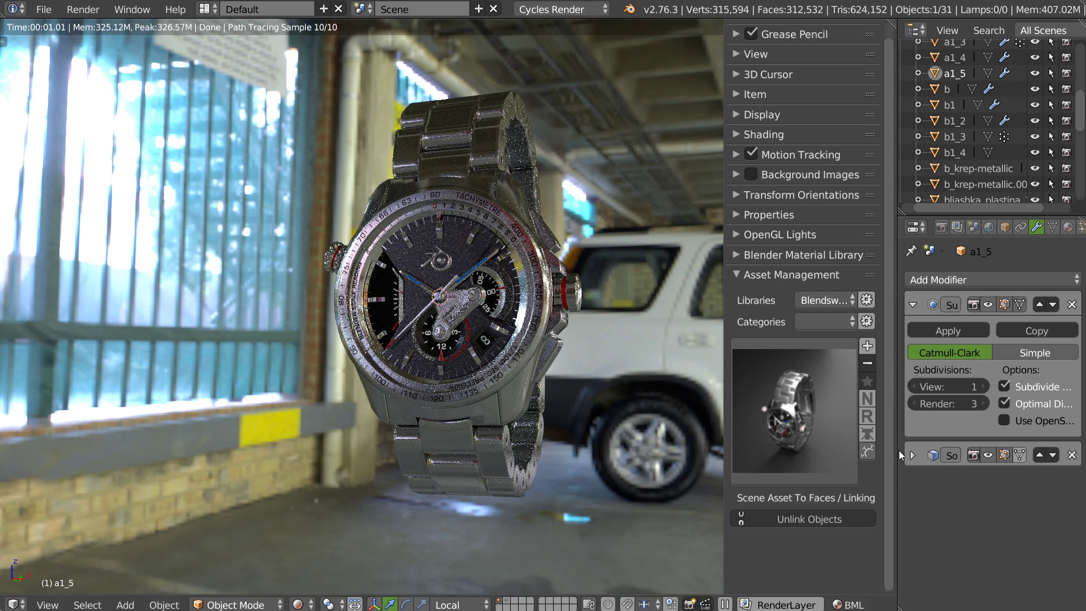
pyautogui.moveTo(897, 462)
pyautogui.mouseDown()
pyautogui.moveTo(873, 462)
pyautogui.moveTo(894, 462)
pyautogui.mouseUp()
pyautogui.moveTo(547, 266)
pyautogui.mouseDown(button='middle')
pyautogui.moveTo(531, 302)
pyautogui.moveTo(588, 261)
pyautogui.moveTo(535, 277)
pyautogui.mouseUp(button='middle')
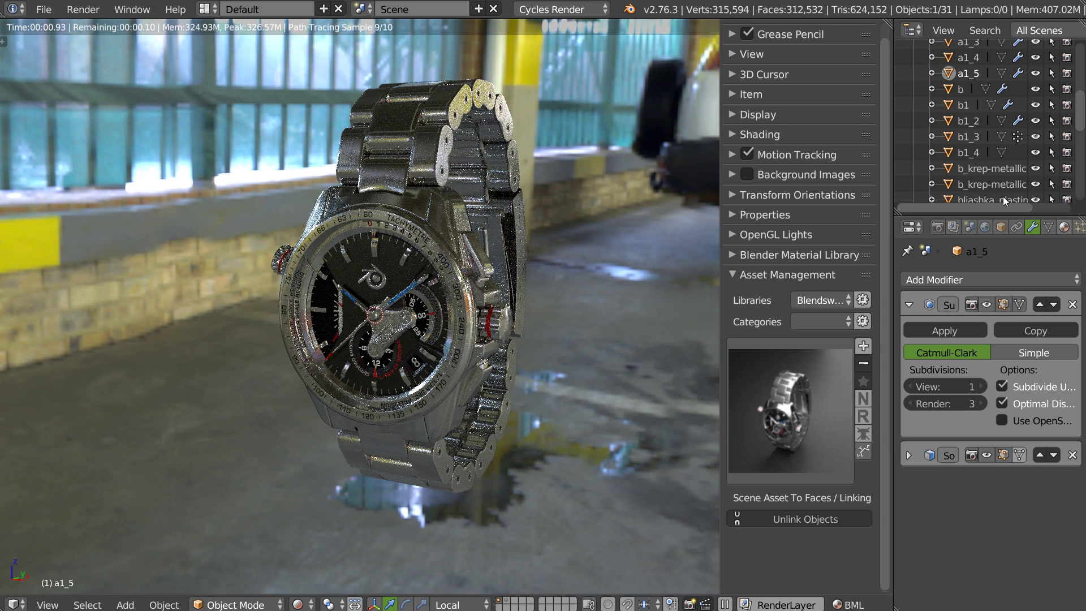
pyautogui.scroll(6, 986, 169)
pyautogui.click(915, 95)
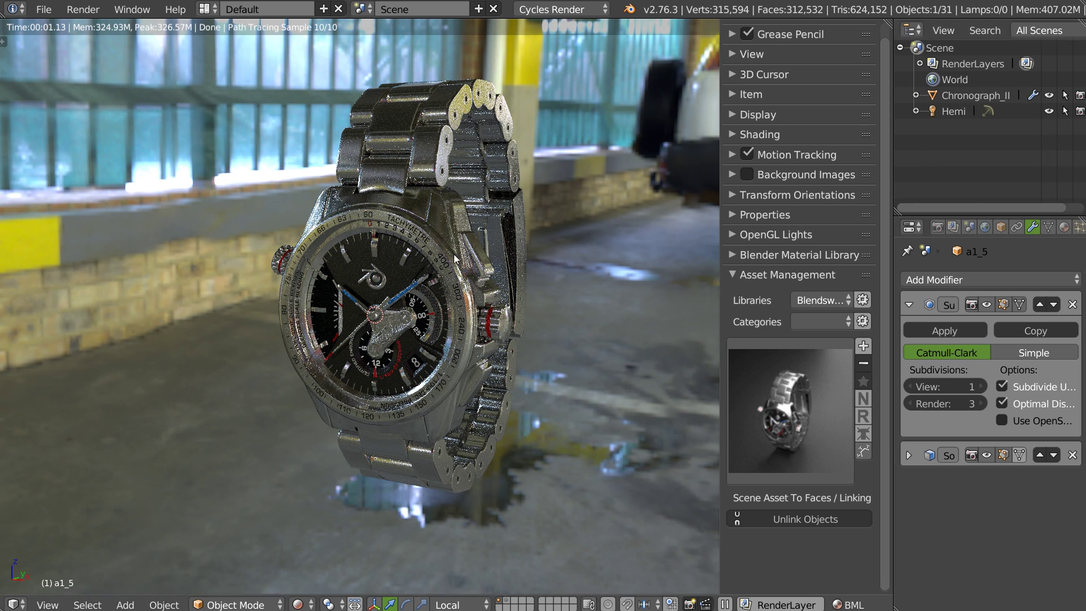
# Step: Return the viewport to Solid shading and delete Chronograph_II with all of its child objects
pyautogui.moveTo(562, 226); pyautogui.dragTo(457, 296, button='middle')
pyautogui.press('z')
pyautogui.click(453, 206)
pyautogui.moveTo(443, 234); pyautogui.dragTo(452, 228, button='middle')
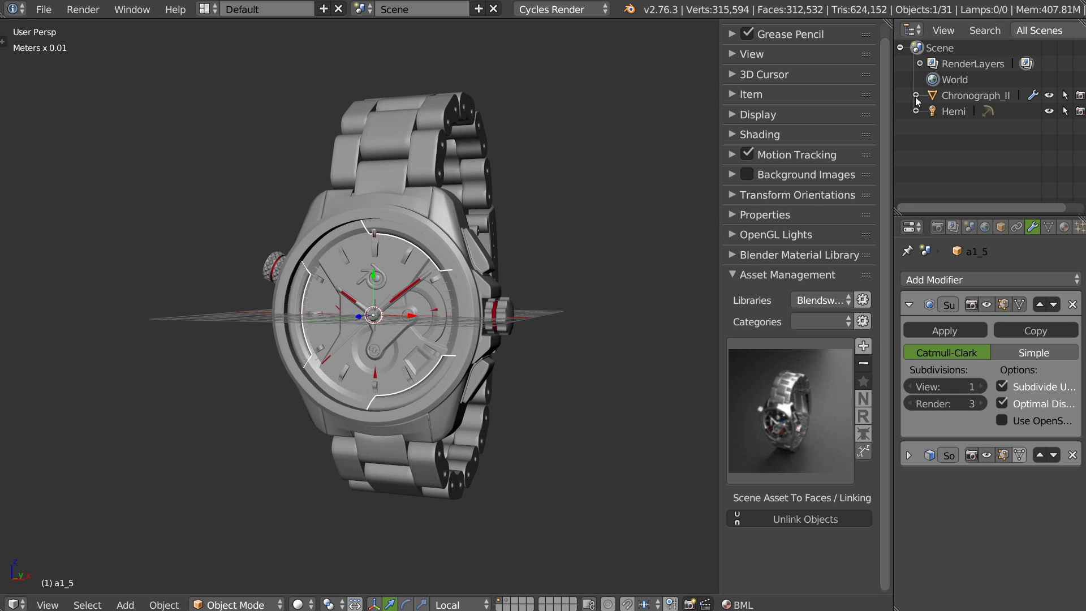
pyautogui.keyDown('ctrl'); pyautogui.click(939, 95); pyautogui.keyUp('ctrl')
pyautogui.press('x')
pyautogui.click(446, 269)
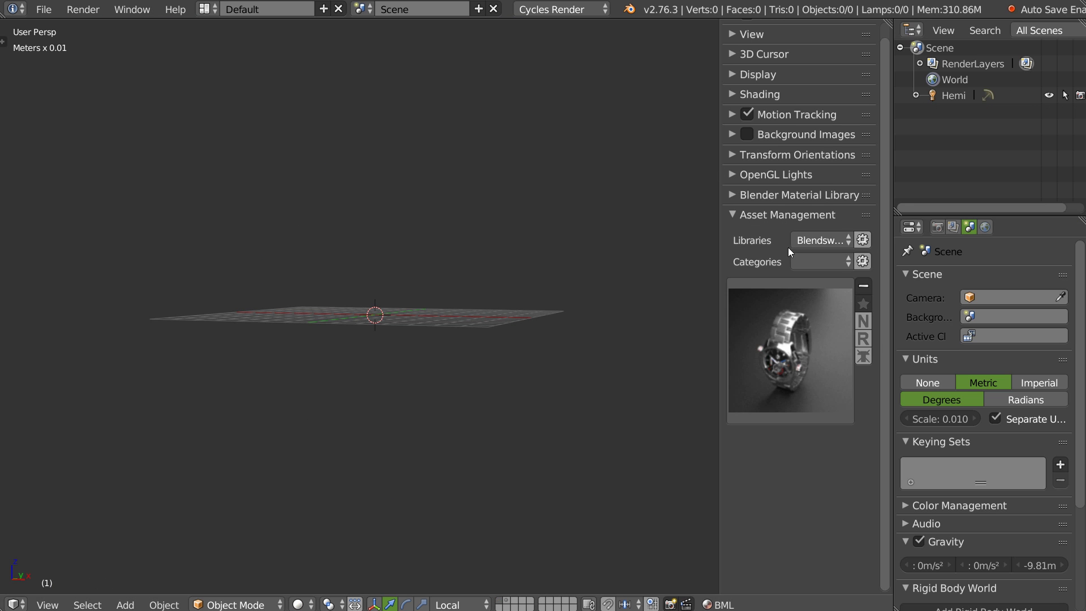
# Step: Switch the asset library to Divers and import the Elephant asset
pyautogui.click(814, 239)
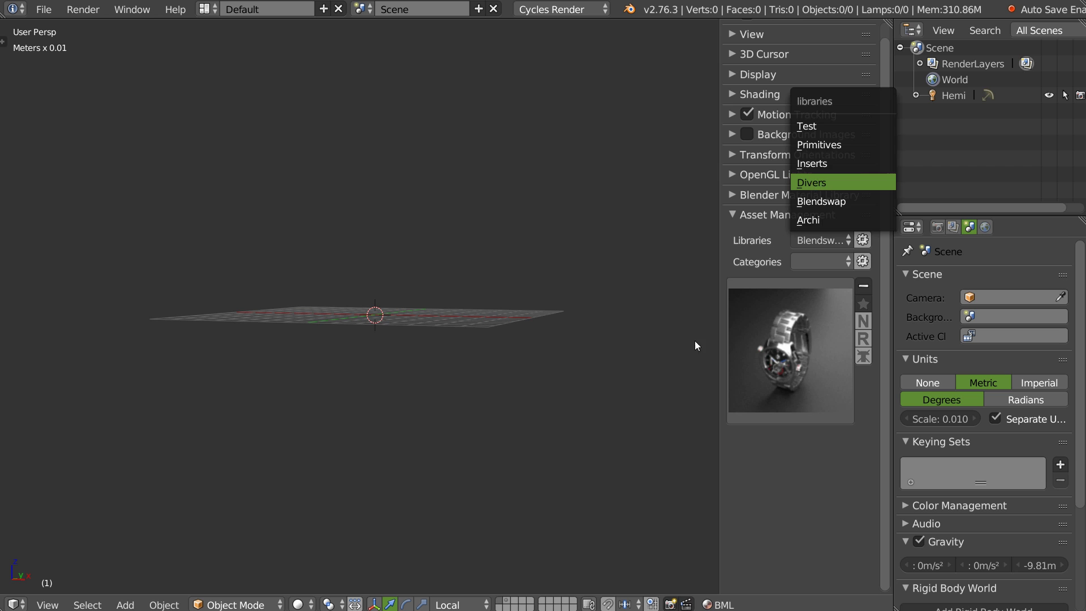
pyautogui.click(823, 239)
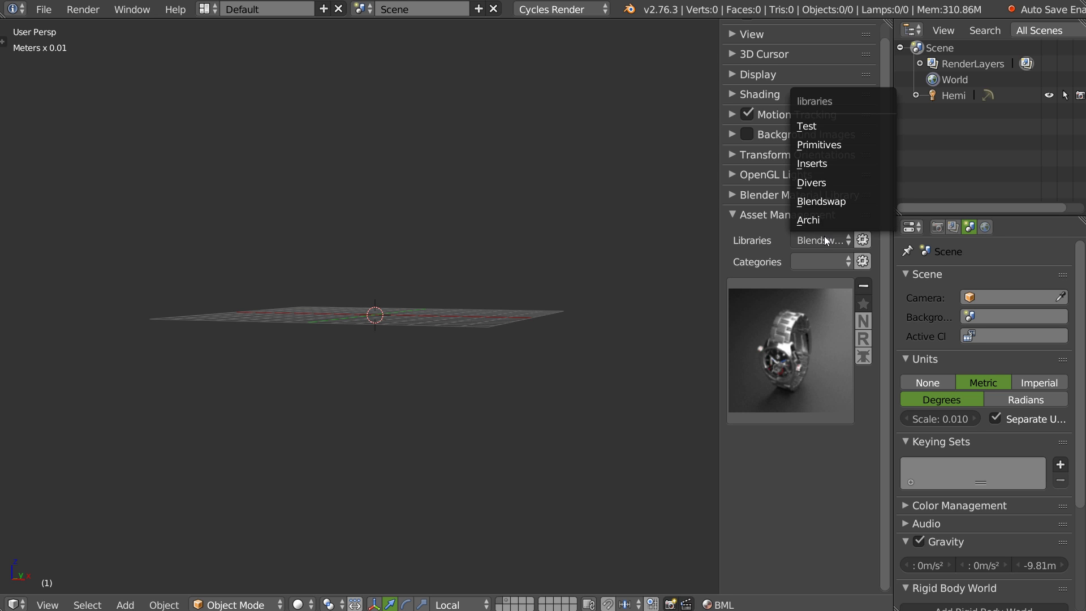
pyautogui.click(816, 181)
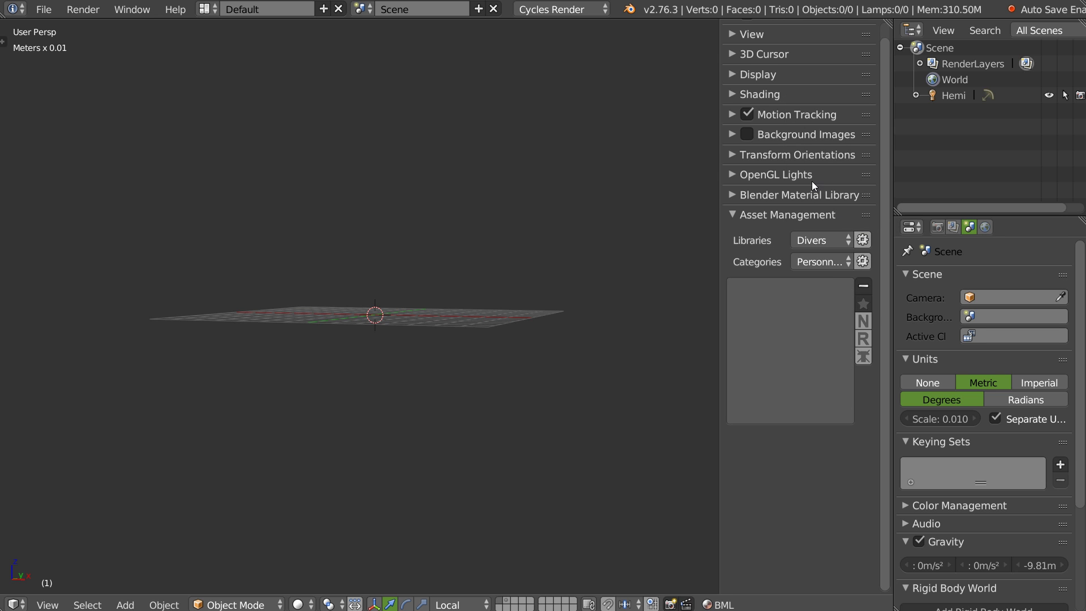
pyautogui.click(805, 340)
pyautogui.click(779, 474)
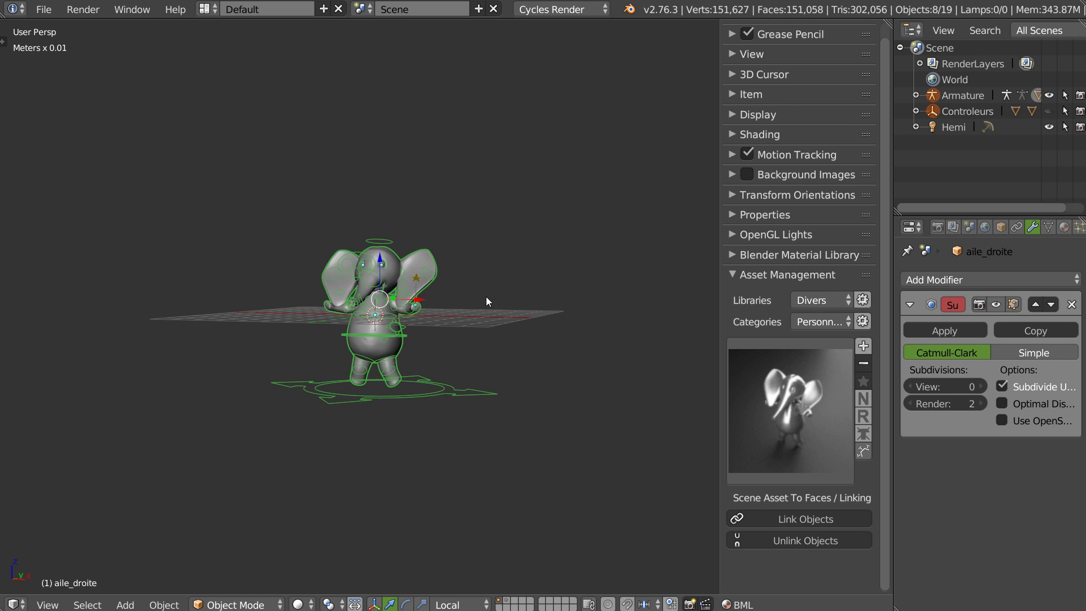
# Step: Select the elephant's armature and put it into Pose Mode
pyautogui.moveTo(464, 321); pyautogui.dragTo(428, 344, button='middle')
pyautogui.scroll(4, 464, 309)
pyautogui.rightClick(465, 365)
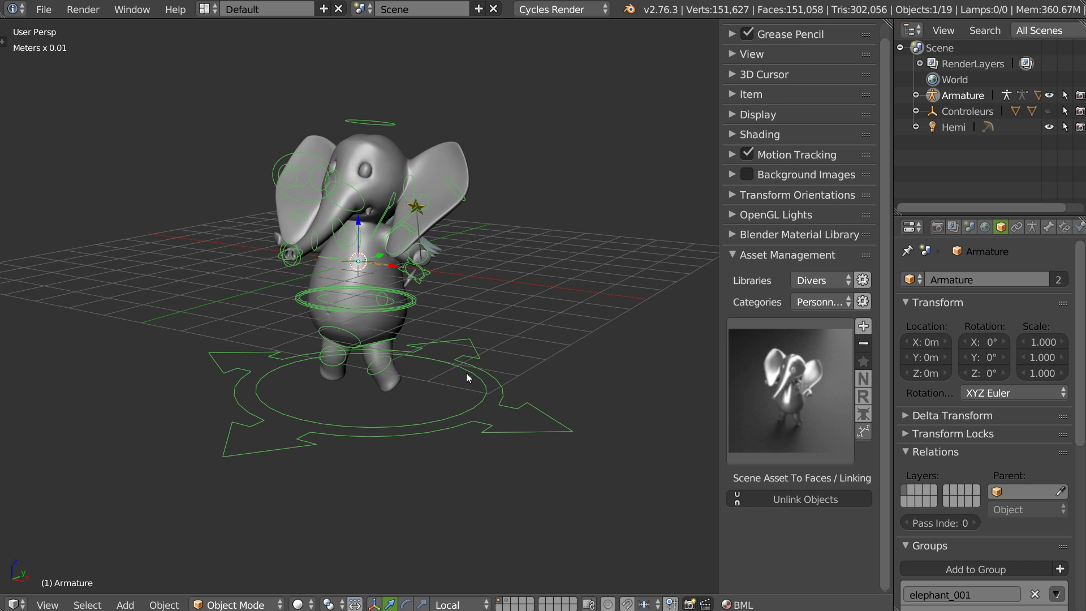
pyautogui.press('Tab')
pyautogui.click(575, 320)
pyautogui.press('Tab')
pyautogui.click(405, 244)
pyautogui.rightClick(457, 158)
pyautogui.rightClick(458, 161)
pyautogui.click(586, 168)
pyautogui.rightClick(470, 346)
pyautogui.press('Tab')
pyautogui.click(567, 348)
# Step: Try rotating the elephant's head bone tete and its ear bone Oreille2.L to test the rig
pyautogui.rightClick(390, 124)
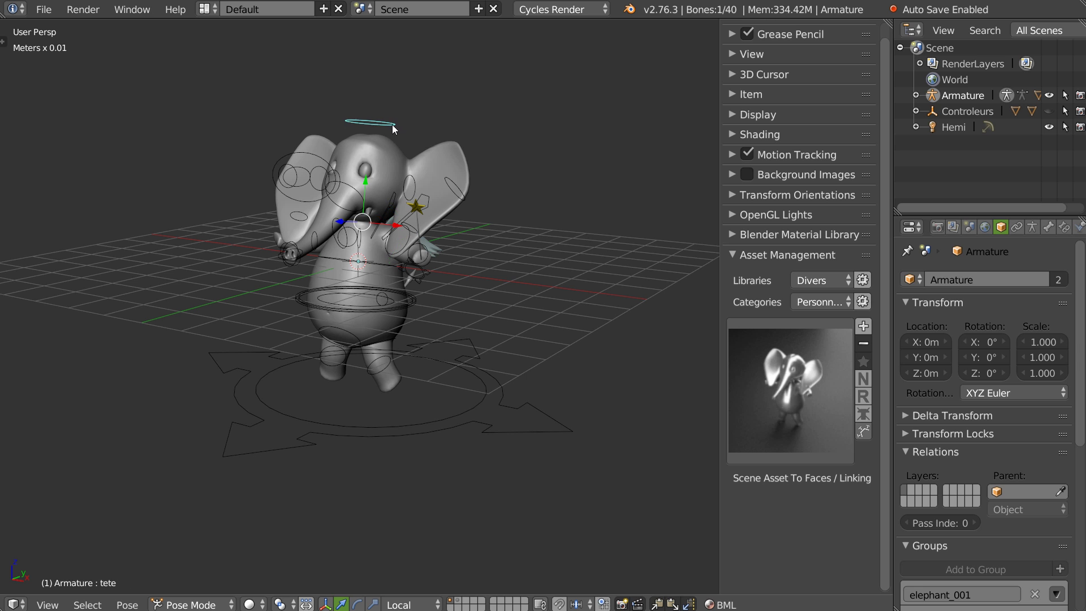
pyautogui.press('r')
pyautogui.rightClick(407, 152)
pyautogui.press('r')
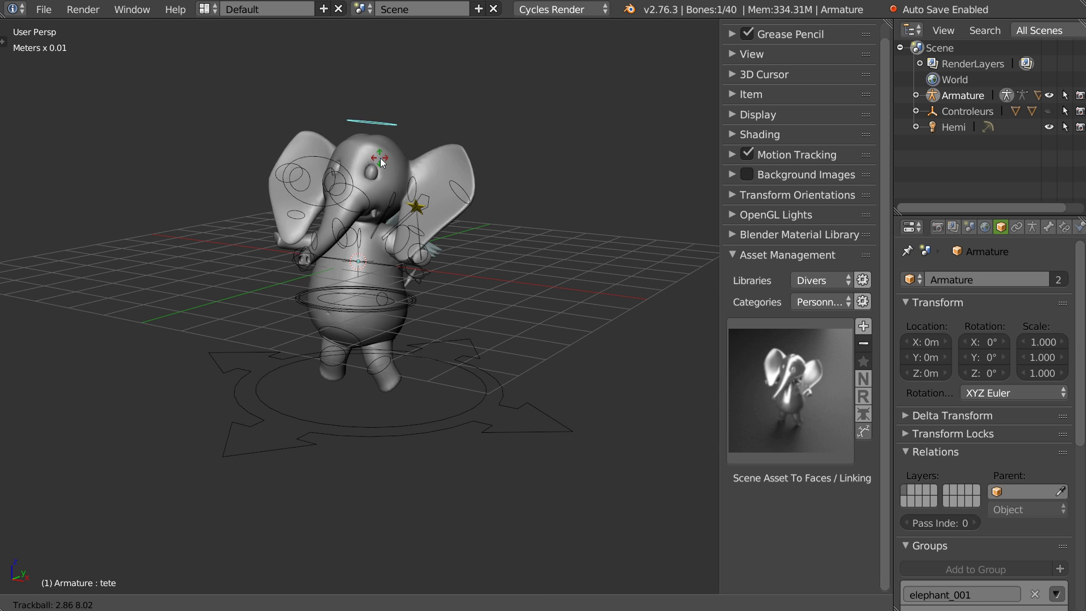
pyautogui.rightClick(458, 189)
pyautogui.rightClick(463, 198)
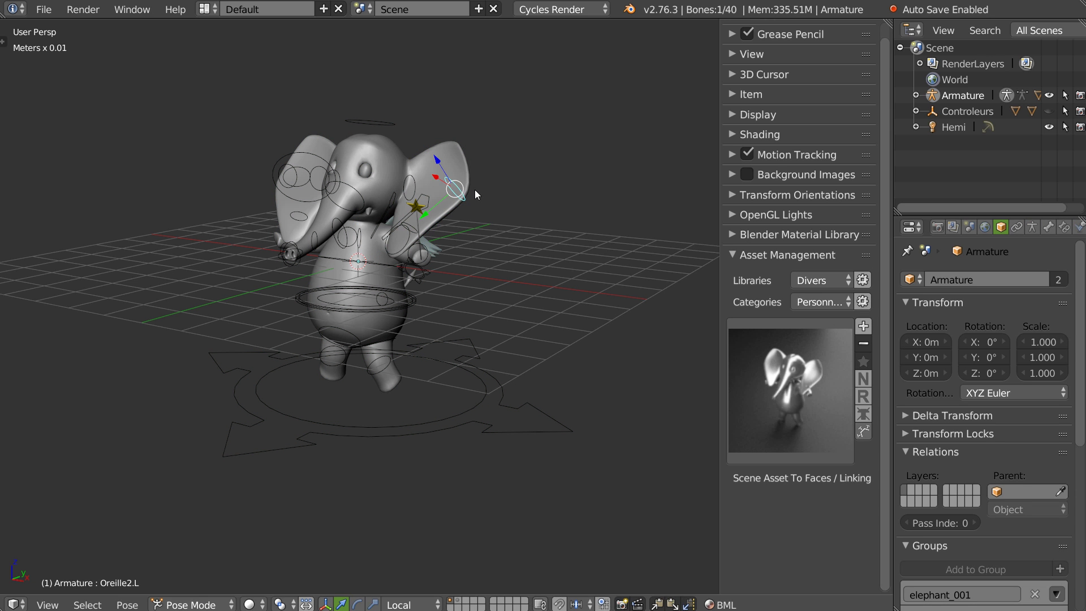
pyautogui.press('r')
pyautogui.rightClick(449, 194)
# Step: Try moving the General ground control and the waist control of the rig, and return the armature to Object Mode
pyautogui.rightClick(474, 385)
pyautogui.press('g')
pyautogui.rightClick(504, 348)
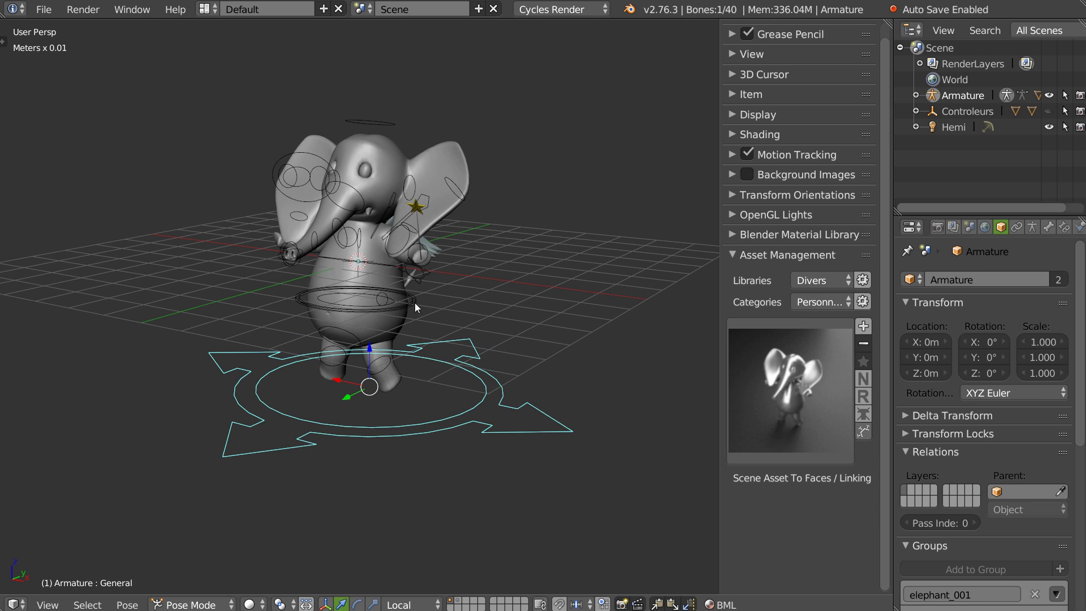
pyautogui.rightClick(415, 305)
pyautogui.press('g')
pyautogui.rightClick(419, 316)
pyautogui.hotkey('ctrl', 'Tab')
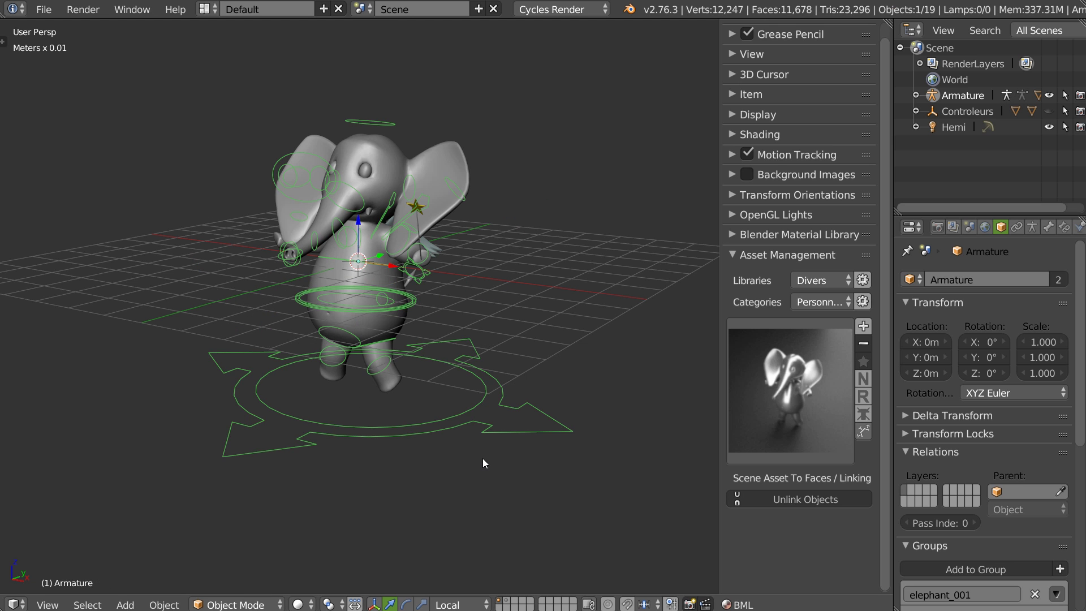
# Step: Inspect the child objects of the elephant's Armature in the Outliner and collapse the hierarchy
pyautogui.moveTo(427, 278); pyautogui.dragTo(432, 288, button='middle')
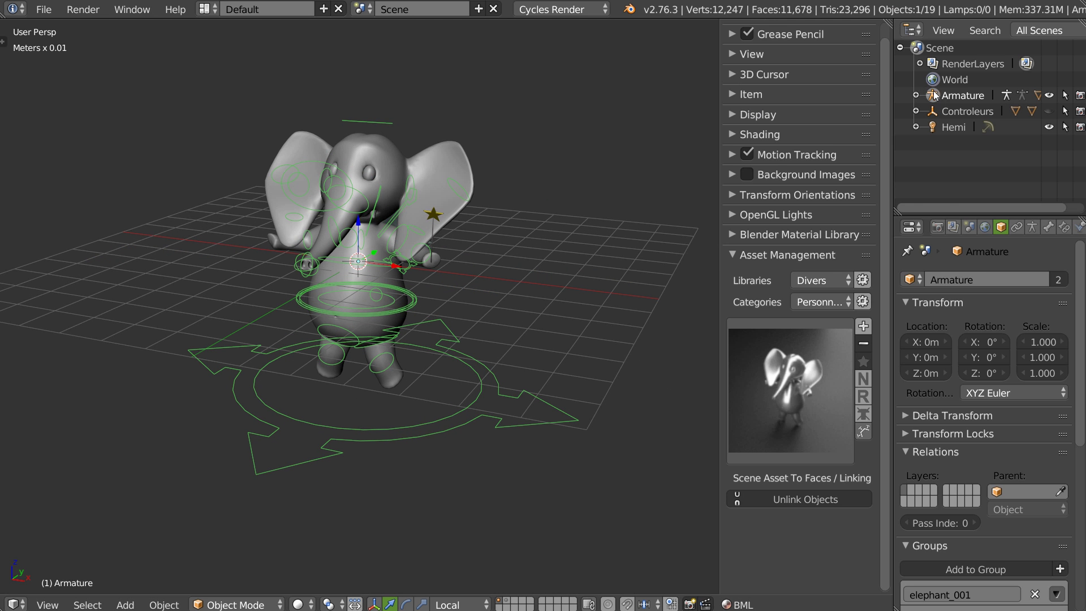
pyautogui.click(916, 95)
pyautogui.scroll(-4, 916, 93)
pyautogui.scroll(4, 915, 88)
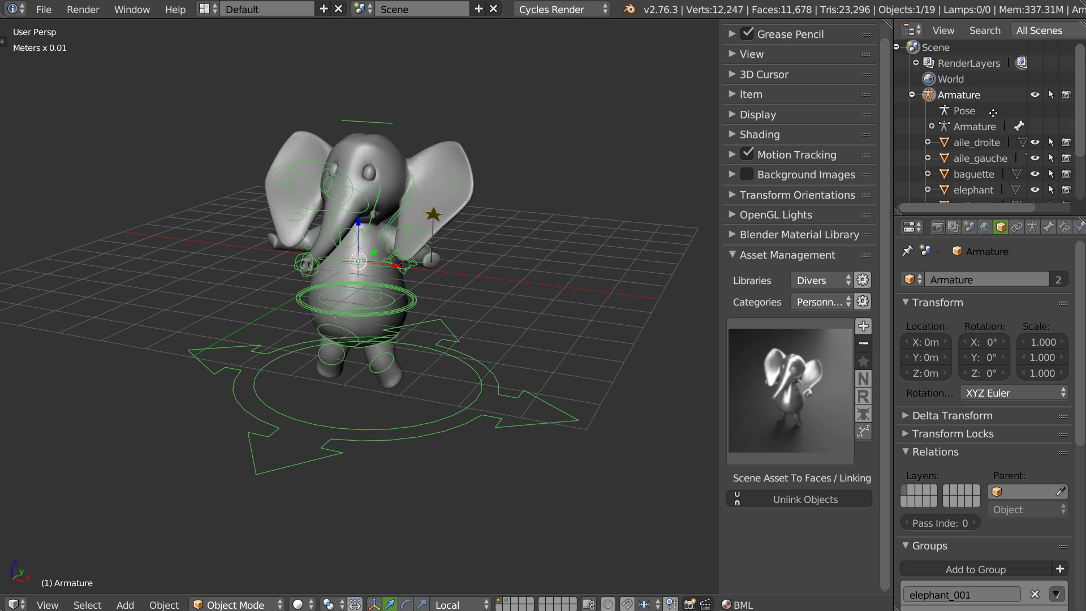
pyautogui.click(913, 88)
# Step: Switch the viewport to Rendered shading and view the elephant's materials from different angles
pyautogui.press('z')
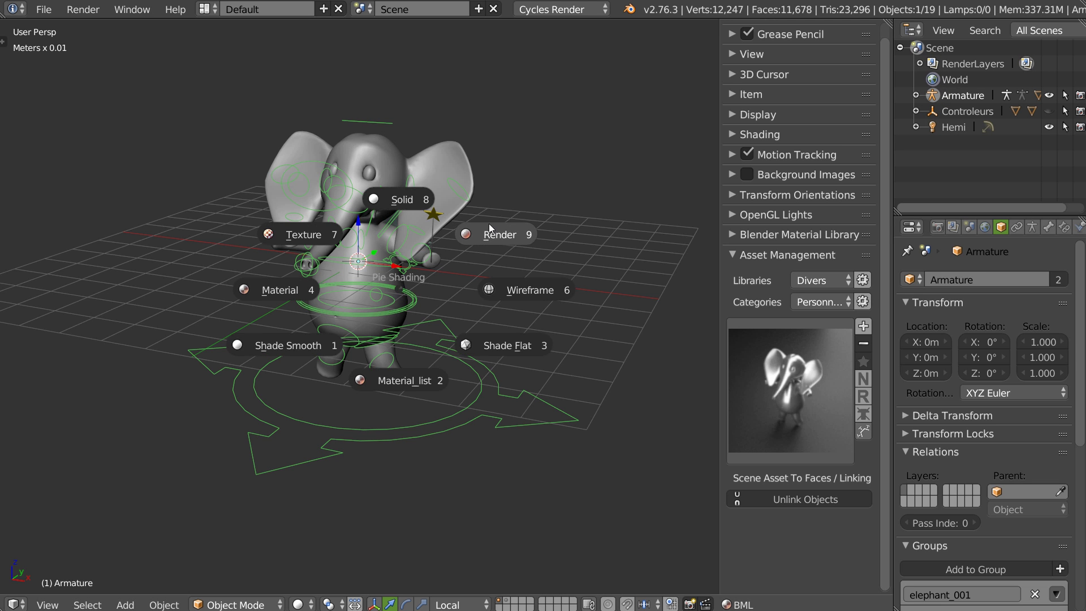
pyautogui.click(489, 233)
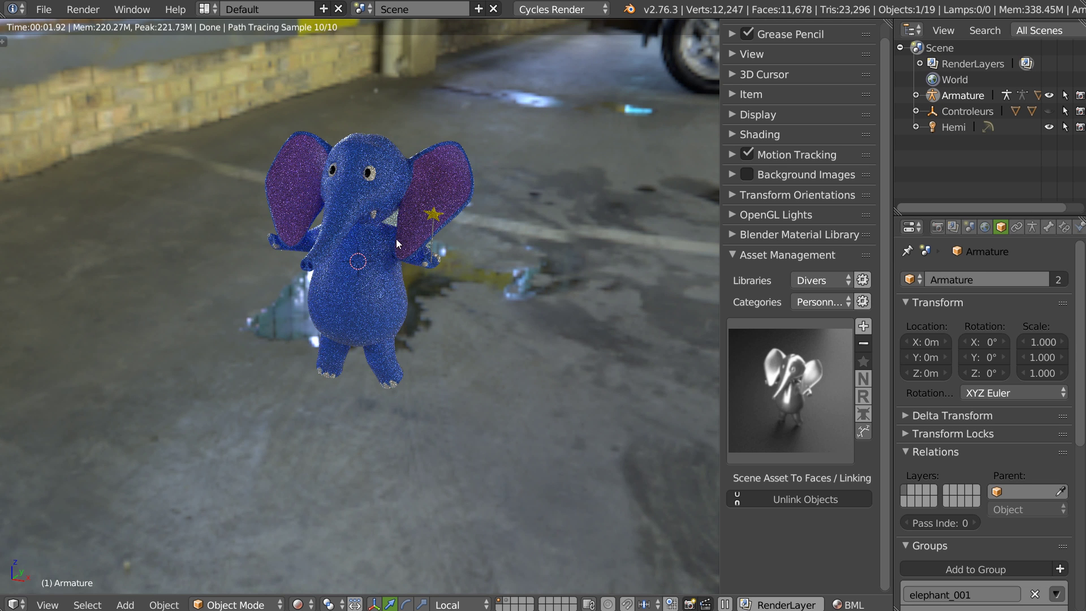
pyautogui.moveTo(396, 239); pyautogui.dragTo(388, 259, button='middle')
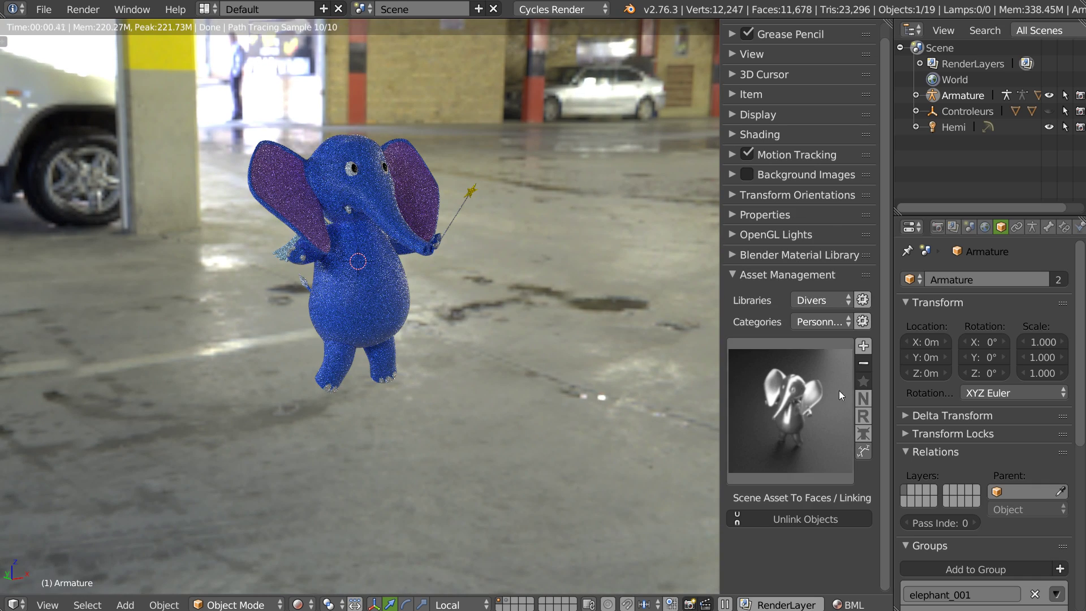
pyautogui.moveTo(465, 244)
pyautogui.mouseDown(button='middle')
pyautogui.moveTo(403, 271)
pyautogui.moveTo(414, 268)
pyautogui.moveTo(403, 206)
pyautogui.mouseUp(button='middle')
# Step: Return the viewport to Solid shading and delete the elephant's Armature with all of its child objects
pyautogui.hotkey('shift', 'z')
pyautogui.moveTo(479, 224)
pyautogui.mouseDown(button='middle')
pyautogui.moveTo(456, 226)
pyautogui.moveTo(469, 224)
pyautogui.mouseUp(button='middle')
pyautogui.keyDown('ctrl'); pyautogui.click(933, 96); pyautogui.keyUp('ctrl')
pyautogui.press('w')
pyautogui.press('Delete')
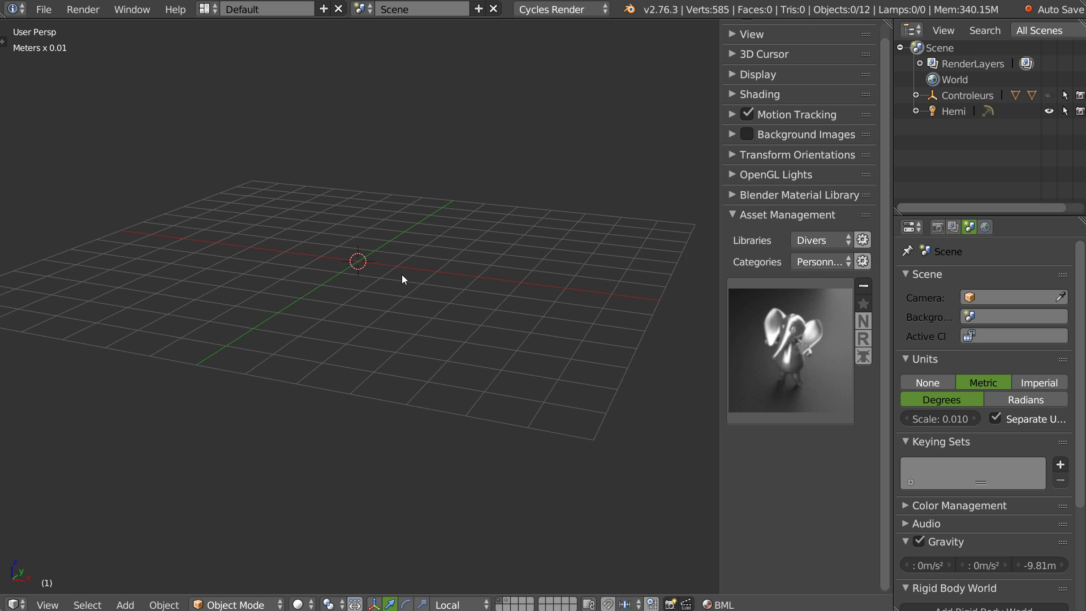
# Step: Switch the Divers library to the Objects category and import the Drone_elysium asset into the scene
pyautogui.moveTo(718, 309); pyautogui.dragTo(703, 309)
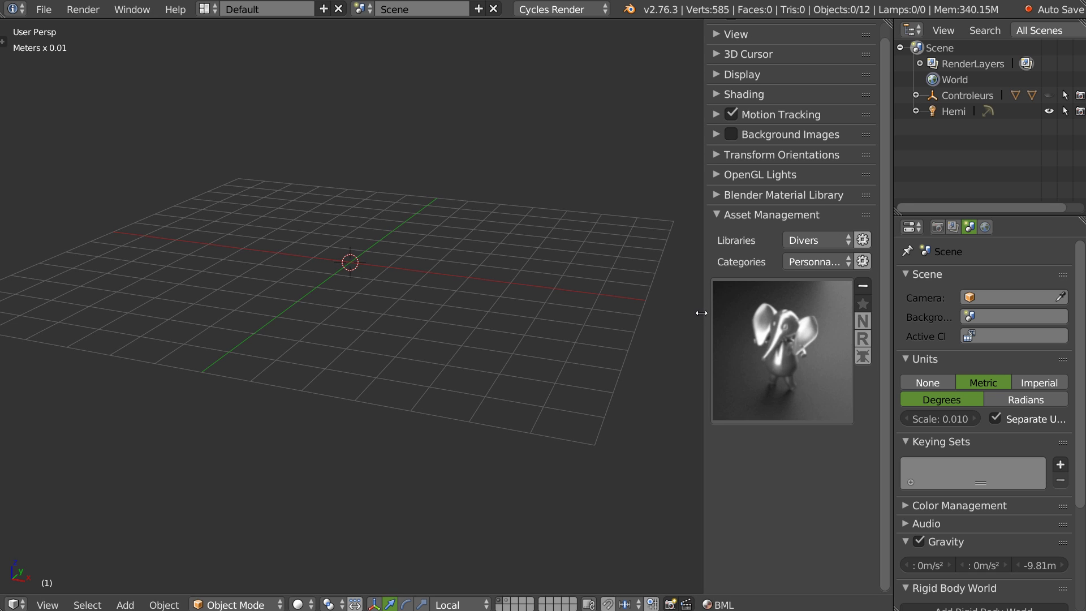
pyautogui.click(773, 389)
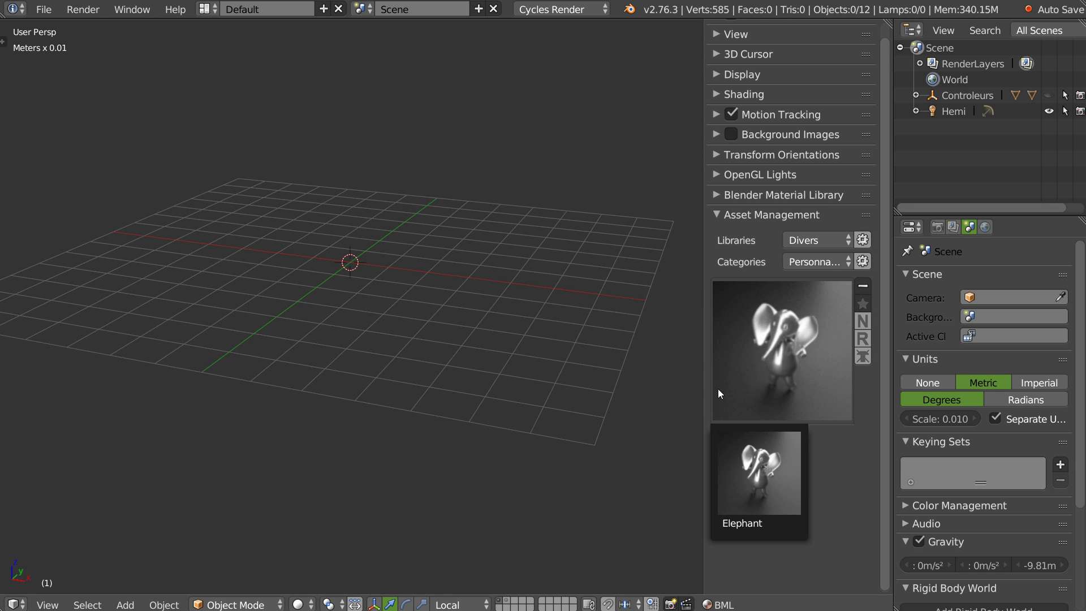
pyautogui.click(815, 258)
pyautogui.click(795, 225)
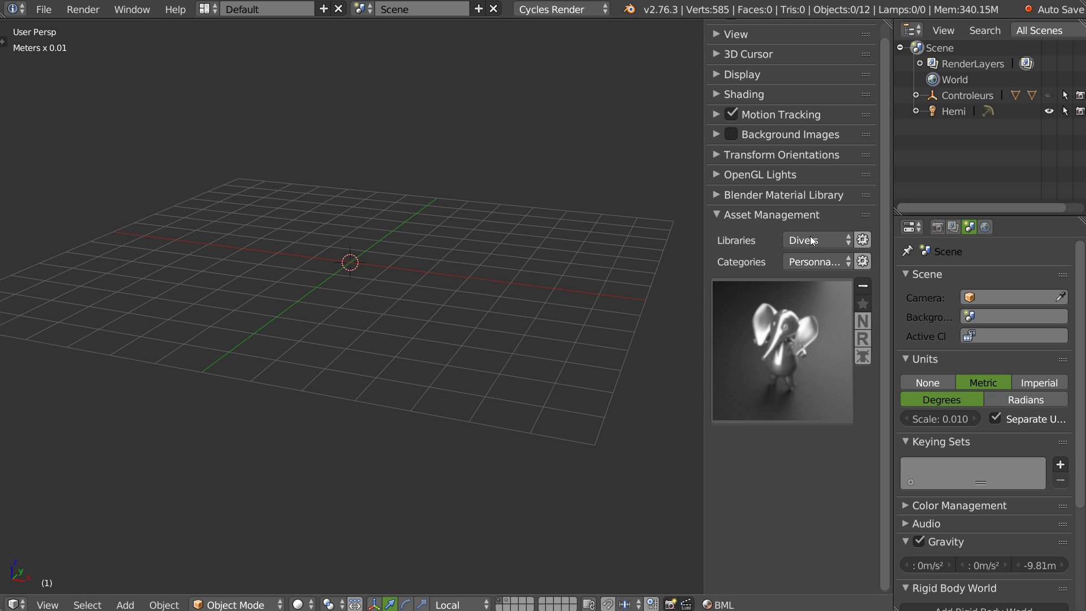
pyautogui.click(810, 258)
pyautogui.click(811, 240)
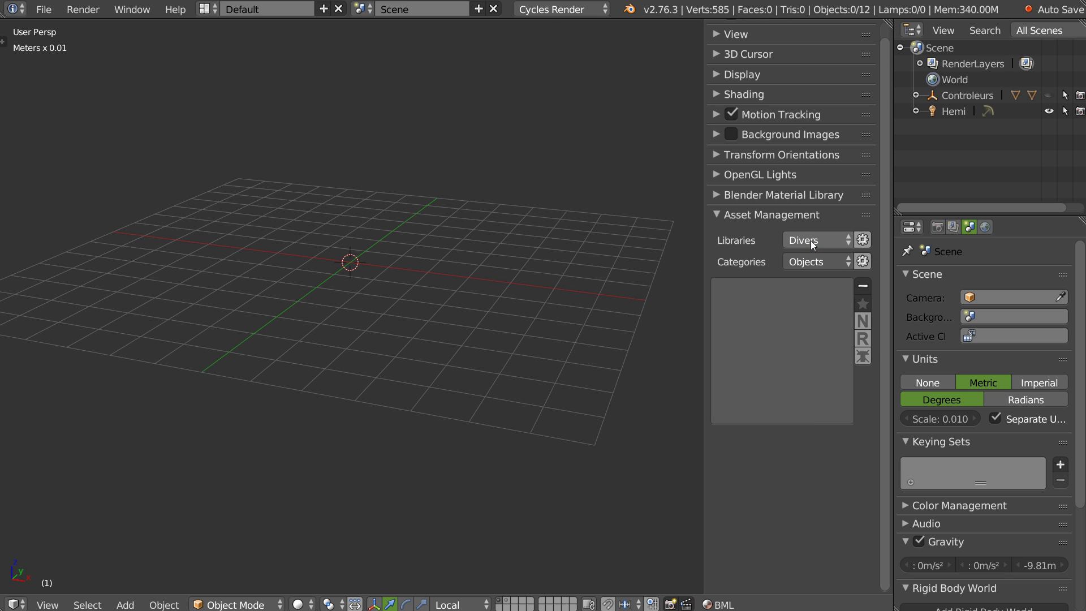
pyautogui.click(757, 516)
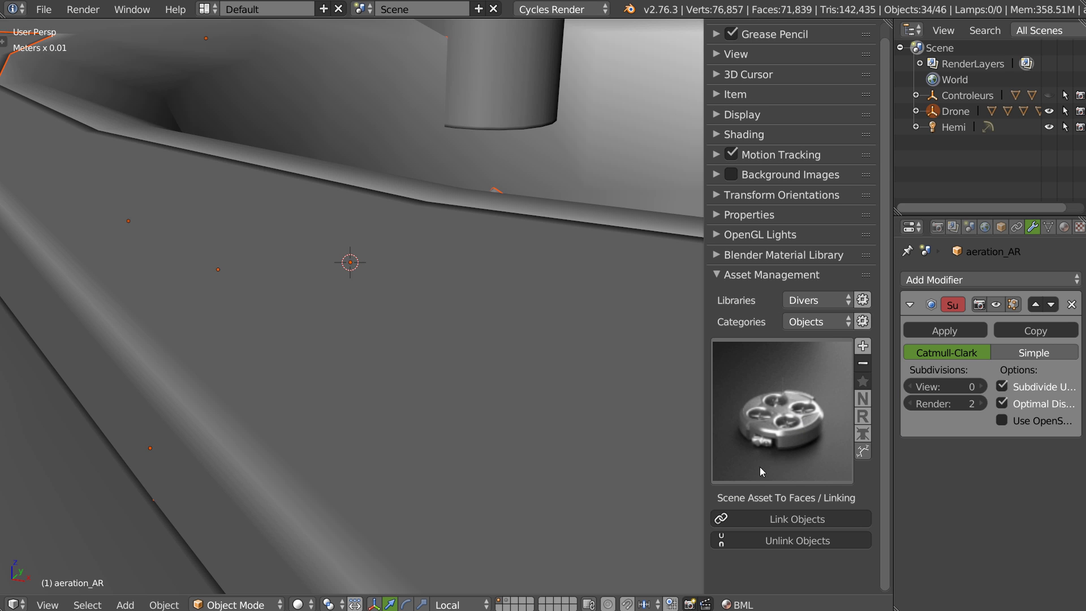
pyautogui.scroll(-10, 636, 306)
pyautogui.keyDown('shift'); pyautogui.moveTo(541, 273); pyautogui.dragTo(438, 340, button='middle'); pyautogui.keyUp('shift')
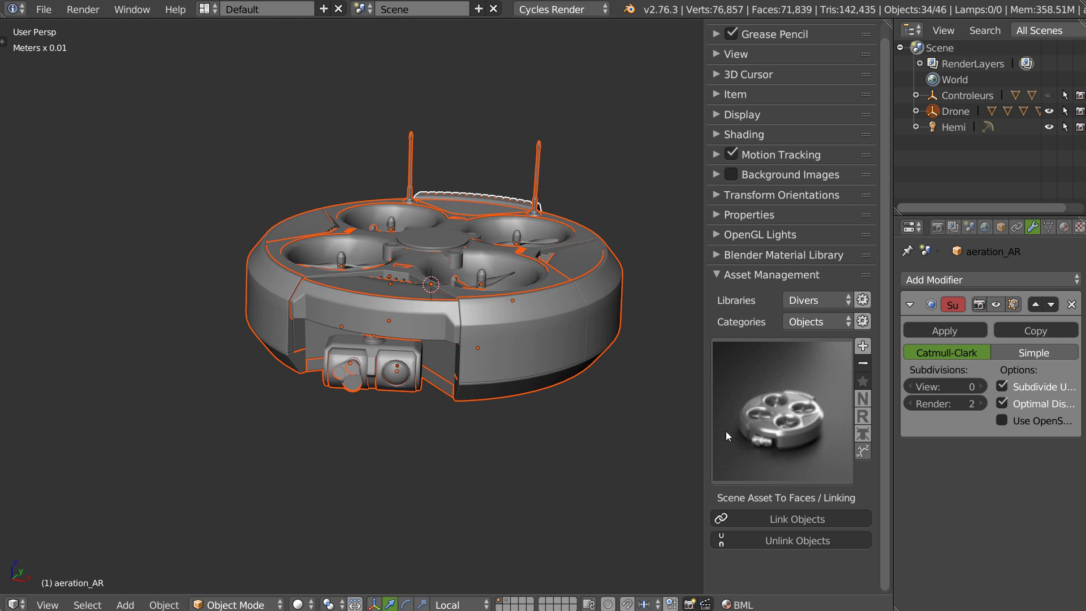
# Step: Hide the Scene Asset To Faces / Linking options and switch the viewport to Rendered shading
pyautogui.click(792, 429)
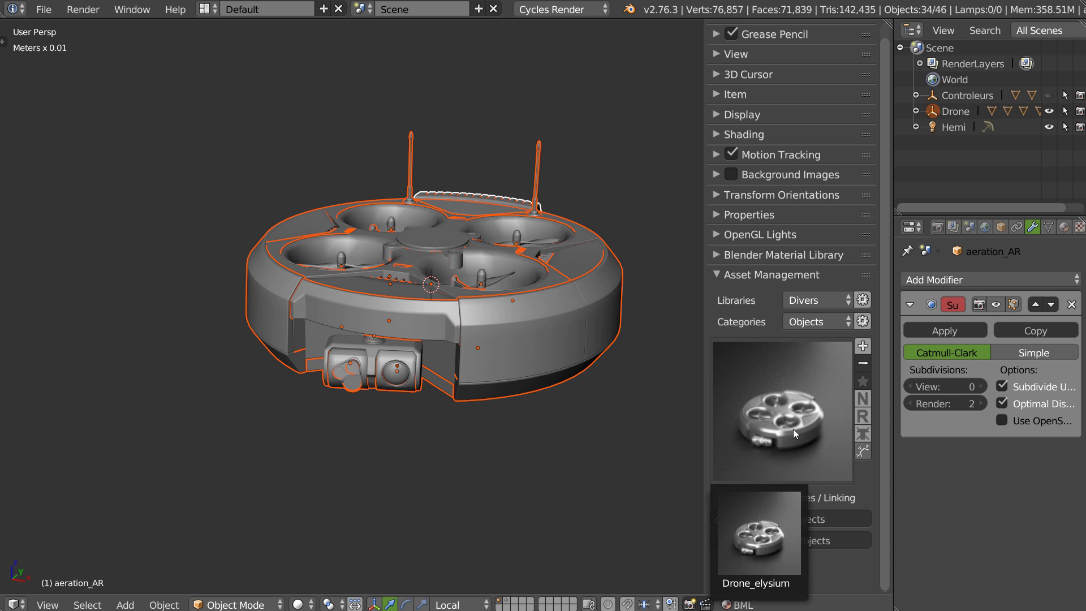
pyautogui.click(863, 450)
pyautogui.moveTo(523, 285); pyautogui.dragTo(492, 307, button='middle')
pyautogui.keyDown('shift'); pyautogui.moveTo(492, 307); pyautogui.dragTo(439, 298, button='middle'); pyautogui.keyUp('shift')
pyautogui.press('z')
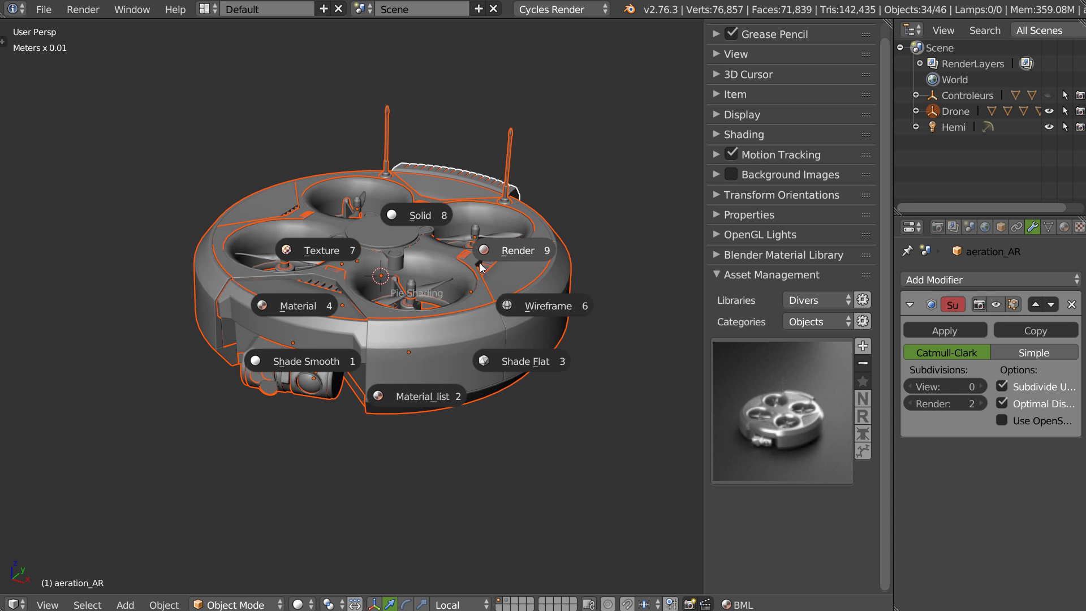
pyautogui.click(484, 259)
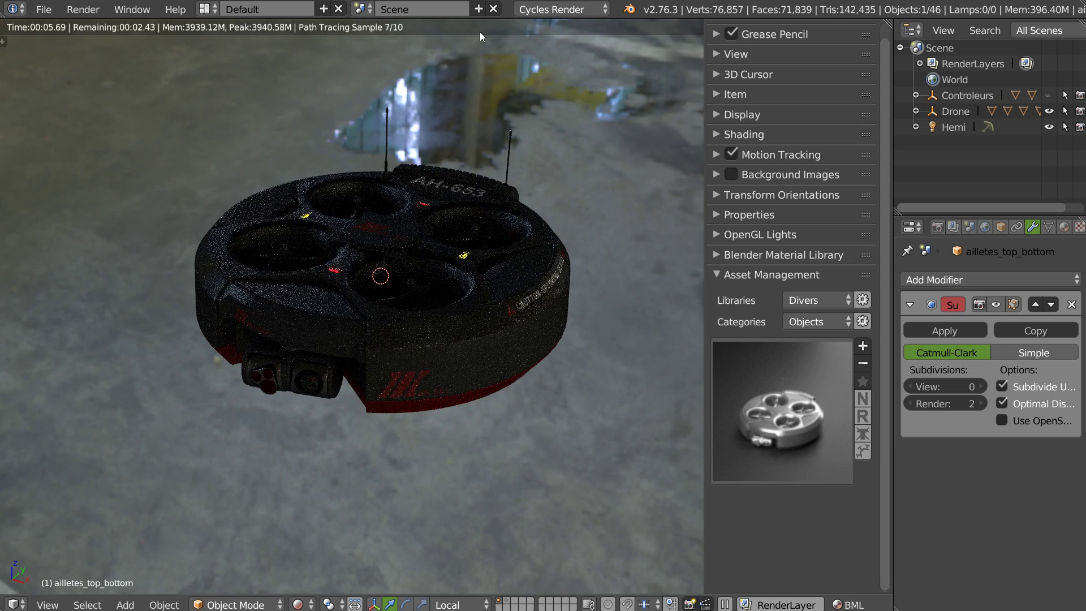
# Step: Examine the drone's rendered materials and markings from the front, underneath and above, both close up and from a distance
pyautogui.moveTo(368, 277)
pyautogui.mouseDown(button='middle')
pyautogui.moveTo(325, 224)
pyautogui.moveTo(389, 262)
pyautogui.moveTo(459, 223)
pyautogui.mouseUp(button='middle')
pyautogui.scroll(4, 459, 223)
pyautogui.scroll(-4, 457, 220)
pyautogui.scroll(3, 433, 252)
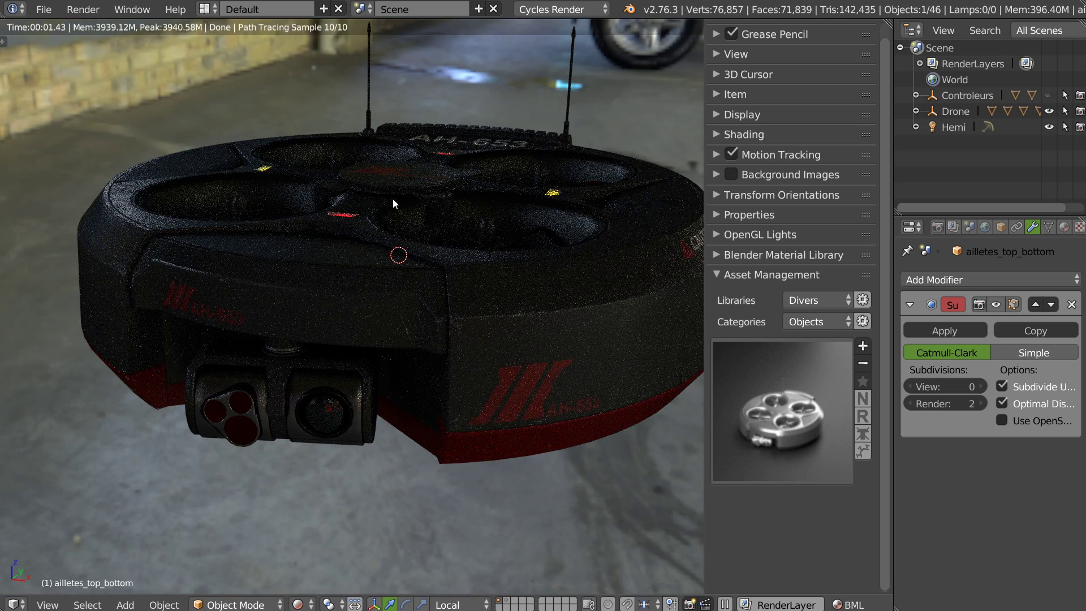
pyautogui.moveTo(365, 307)
pyautogui.mouseDown(button='middle')
pyautogui.moveTo(435, 267)
pyautogui.moveTo(433, 249)
pyautogui.mouseUp(button='middle')
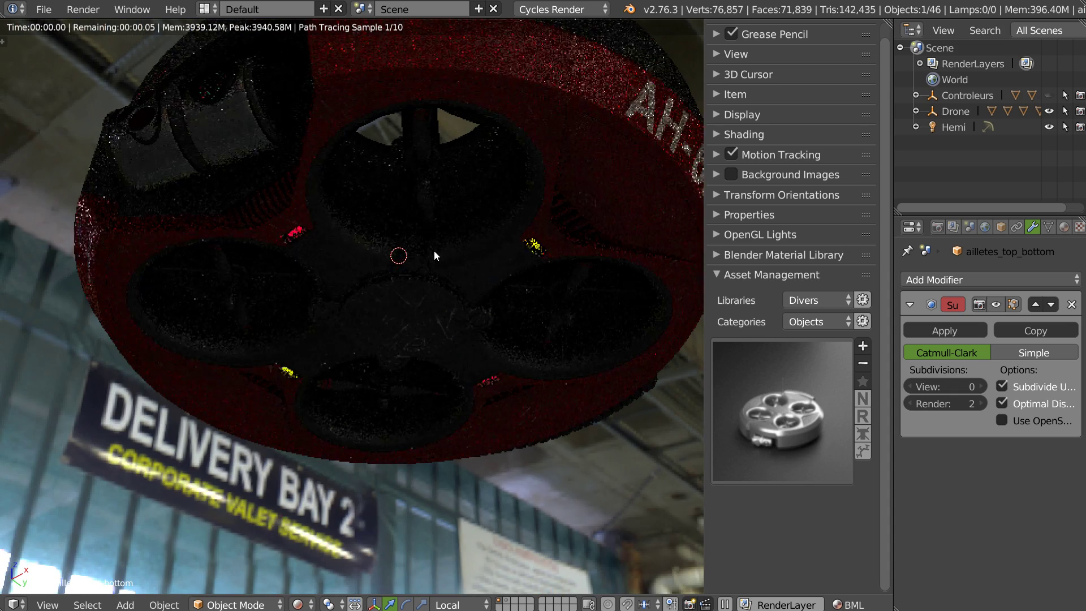
pyautogui.moveTo(448, 196)
pyautogui.mouseDown(button='middle')
pyautogui.moveTo(429, 289)
pyautogui.moveTo(493, 261)
pyautogui.mouseUp(button='middle')
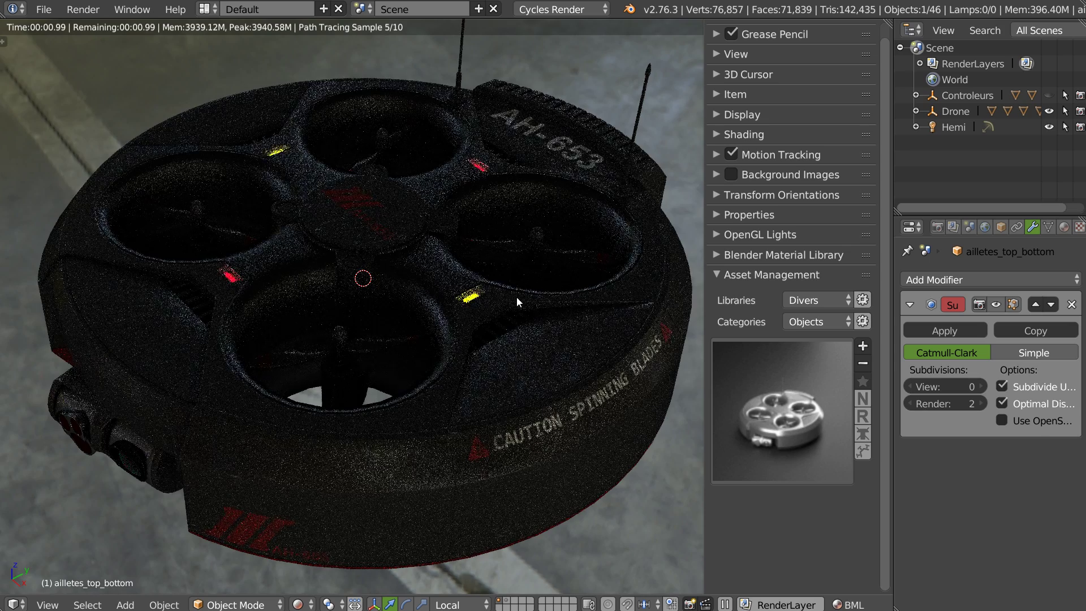
pyautogui.moveTo(541, 290); pyautogui.dragTo(504, 294, button='middle')
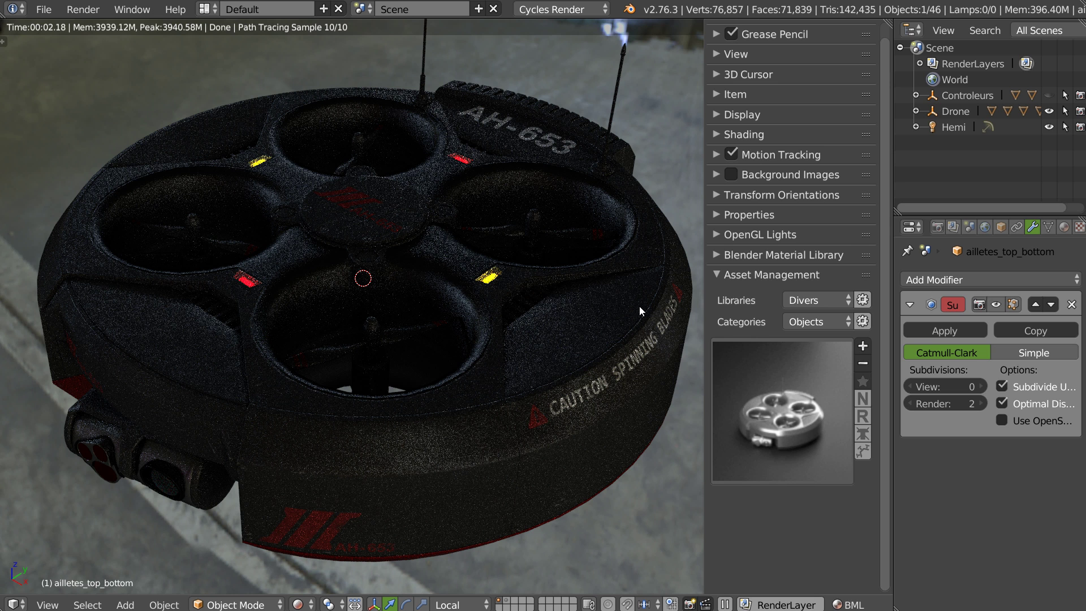
pyautogui.scroll(-4, 566, 233)
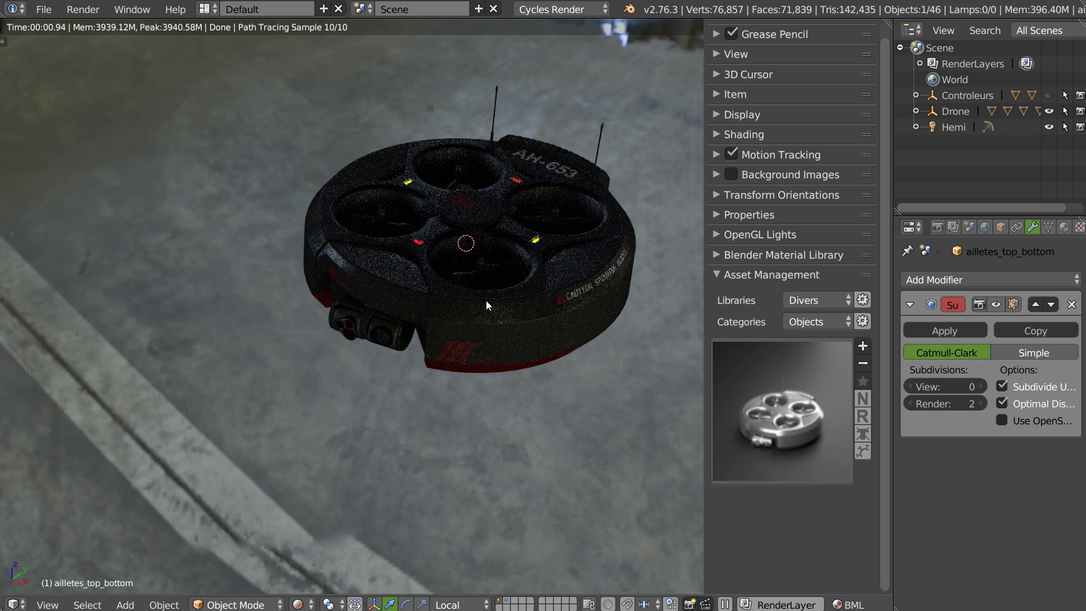
# Step: Return the viewport to Solid shading
pyautogui.moveTo(561, 325)
pyautogui.mouseDown(button='middle')
pyautogui.moveTo(423, 311)
pyautogui.moveTo(528, 273)
pyautogui.moveTo(618, 317)
pyautogui.moveTo(599, 315)
pyautogui.moveTo(558, 362)
pyautogui.mouseUp(button='middle')
pyautogui.press('z')
pyautogui.click(547, 271)
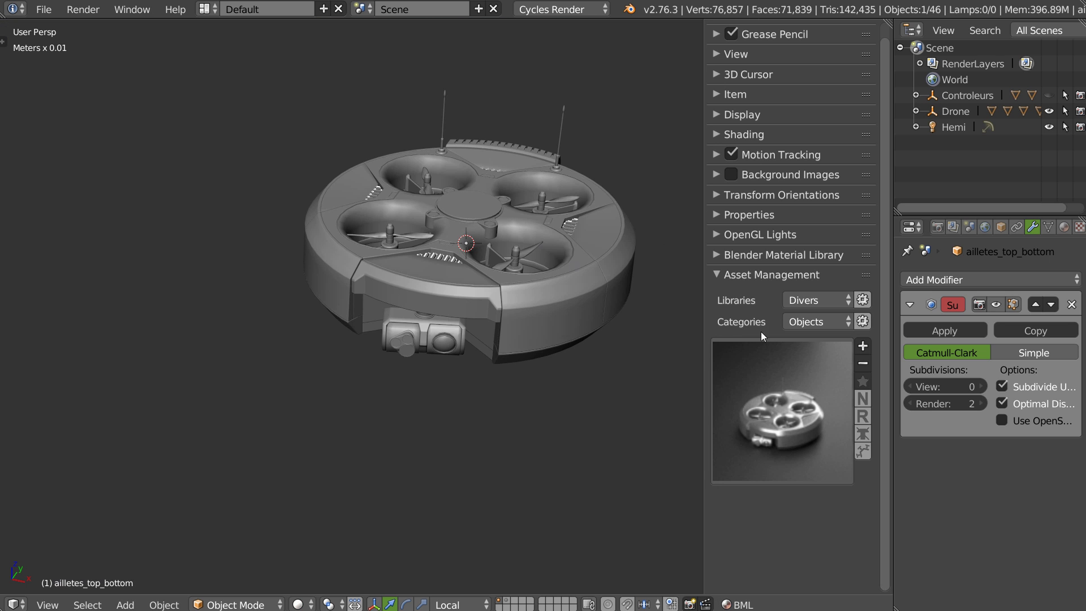
# Step: Review the drone asset's preview, the management options for categories and libraries, and the lists of available categories and libraries
pyautogui.click(803, 407)
pyautogui.click(861, 538)
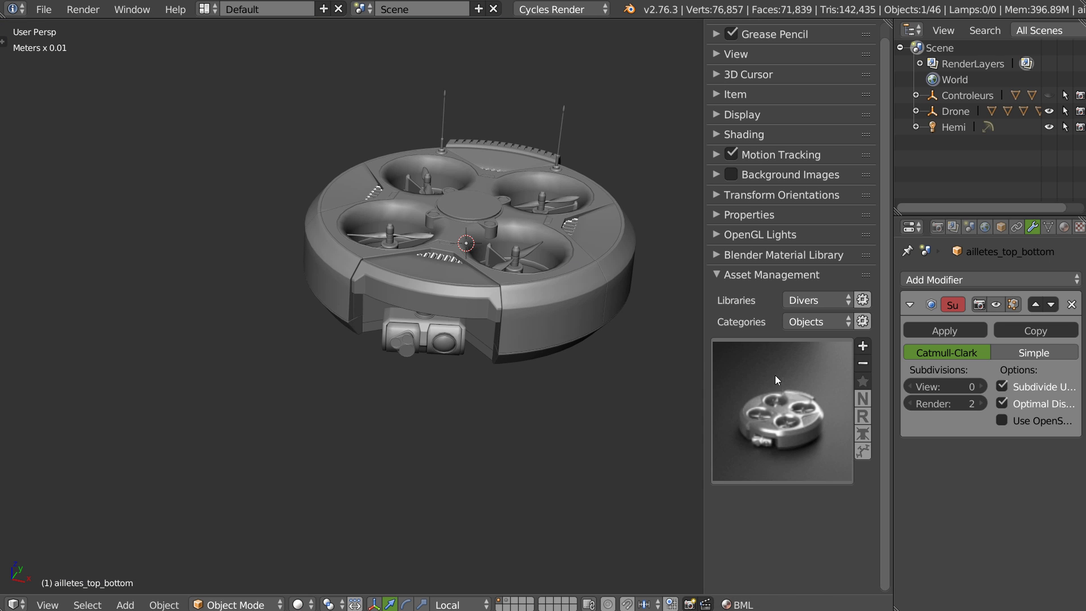
pyautogui.click(782, 393)
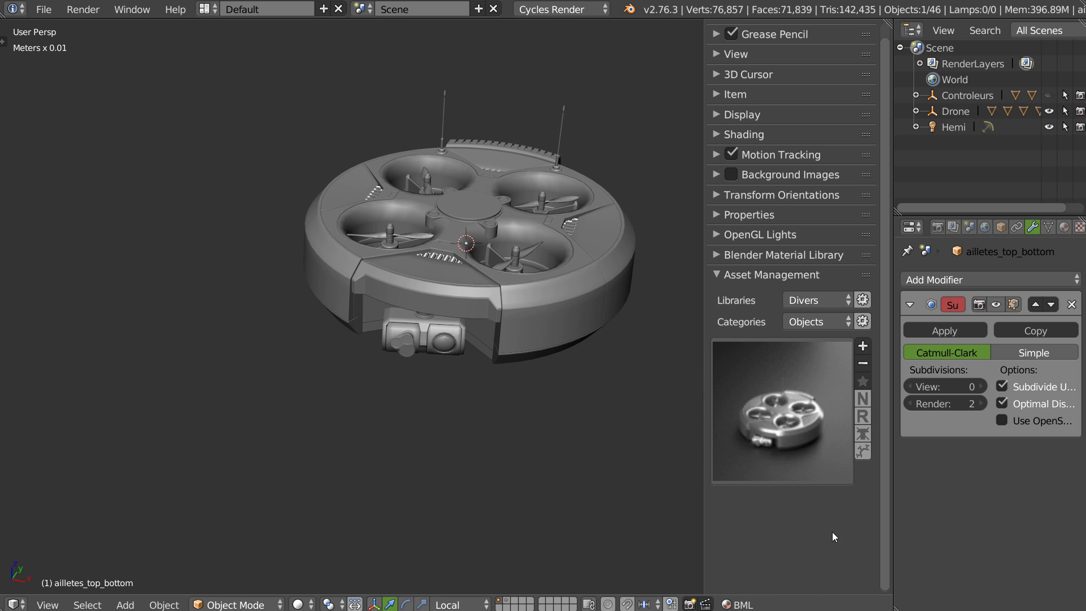
pyautogui.click(729, 444)
pyautogui.click(863, 322)
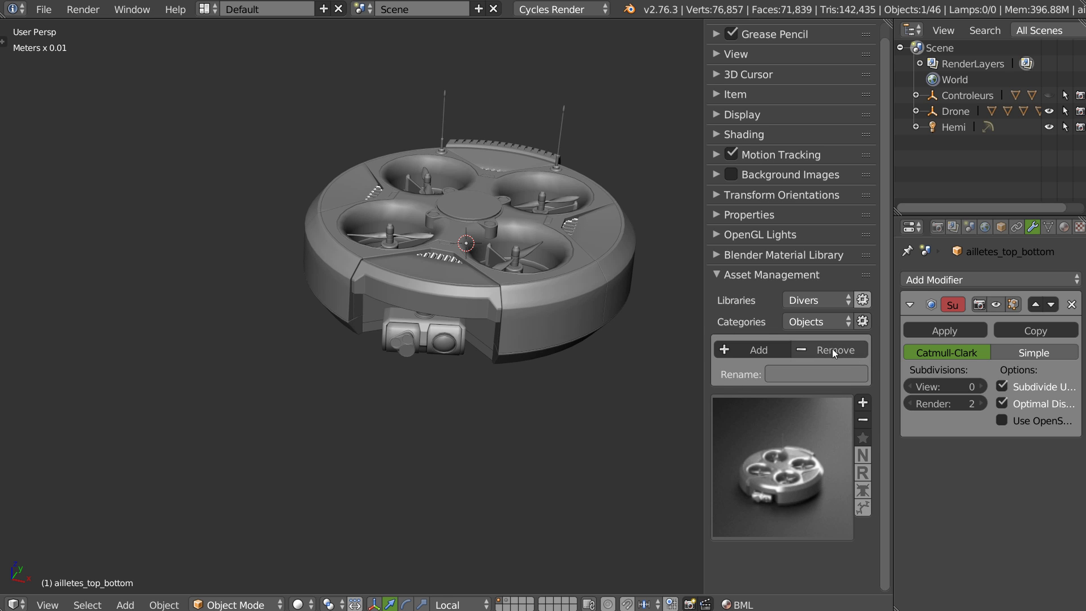
pyautogui.click(861, 302)
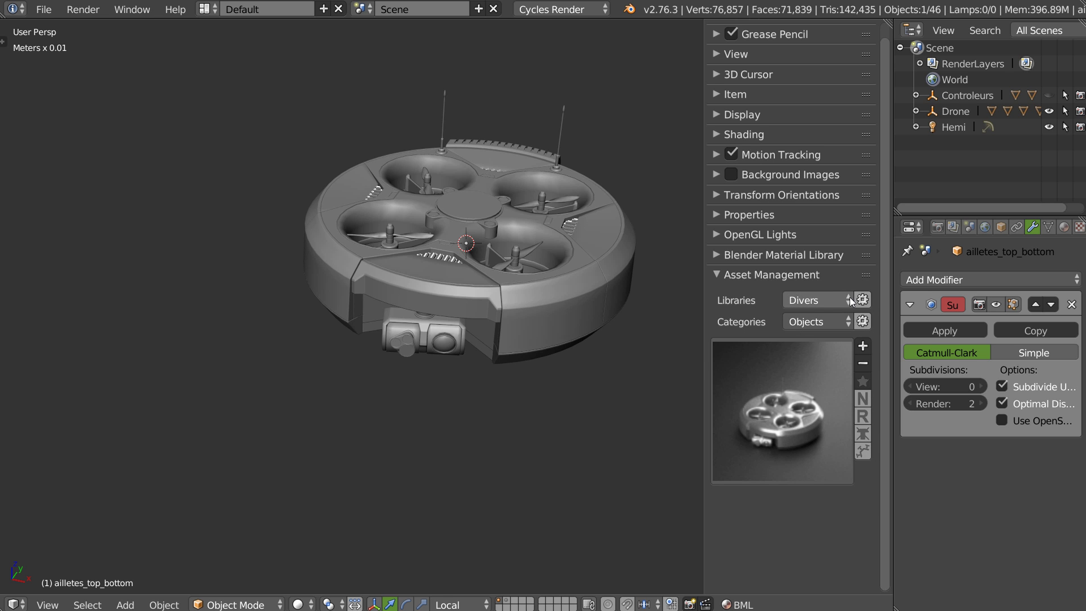
pyautogui.click(735, 359)
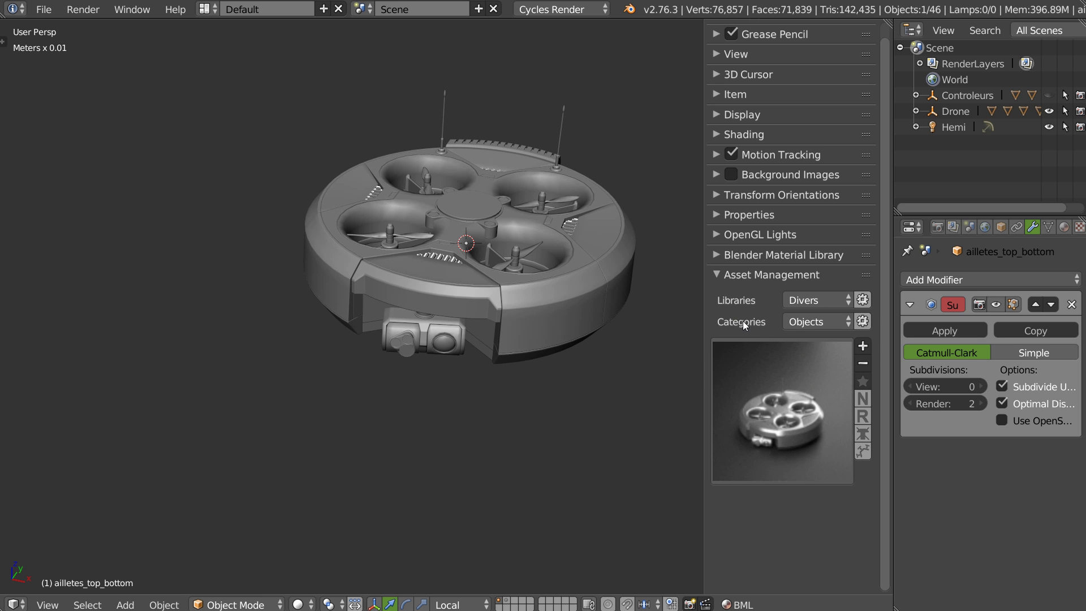
pyautogui.click(816, 320)
pyautogui.click(802, 300)
pyautogui.click(820, 301)
pyautogui.click(793, 296)
pyautogui.click(719, 392)
pyautogui.moveTo(633, 225); pyautogui.dragTo(552, 260, button='middle')
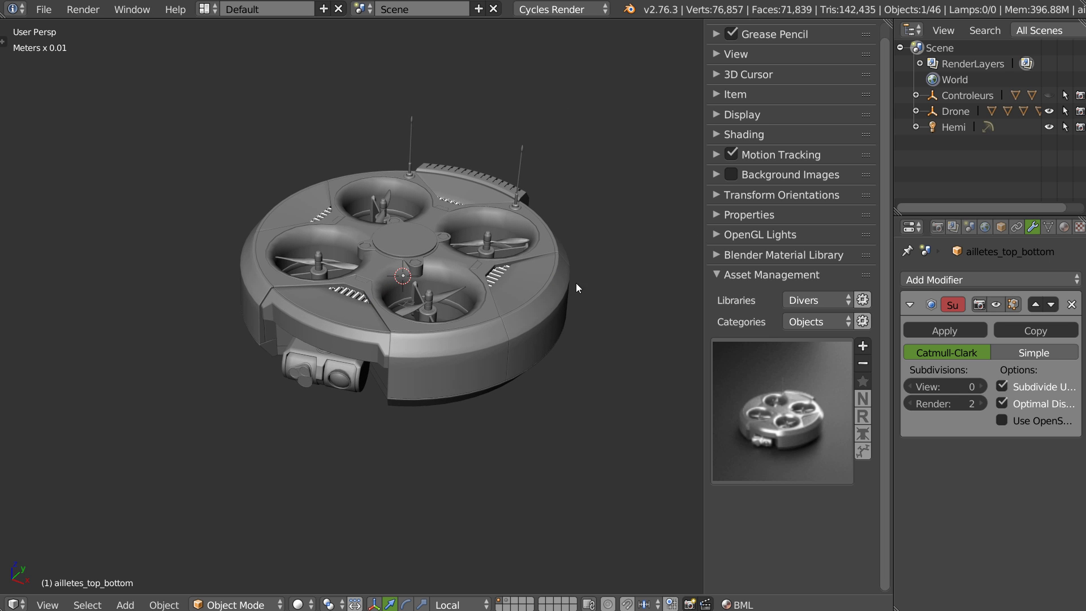
# Step: Hide the Drone and import the 4Sure_Launcher asset from the Divers category of the Blendswap library
pyautogui.click(806, 306)
pyautogui.click(812, 262)
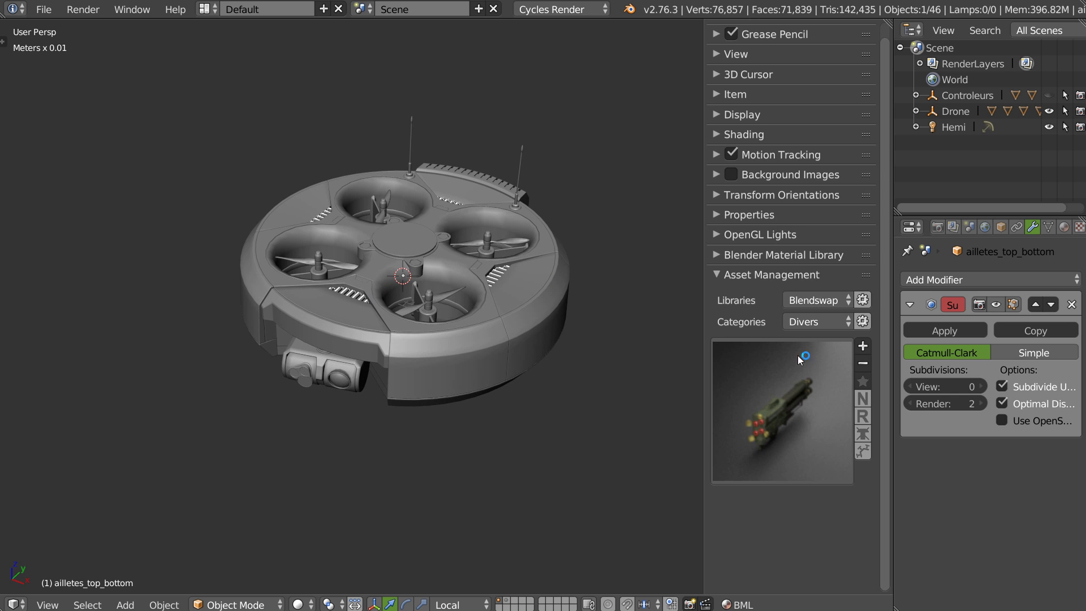
pyautogui.click(796, 417)
pyautogui.click(1049, 111)
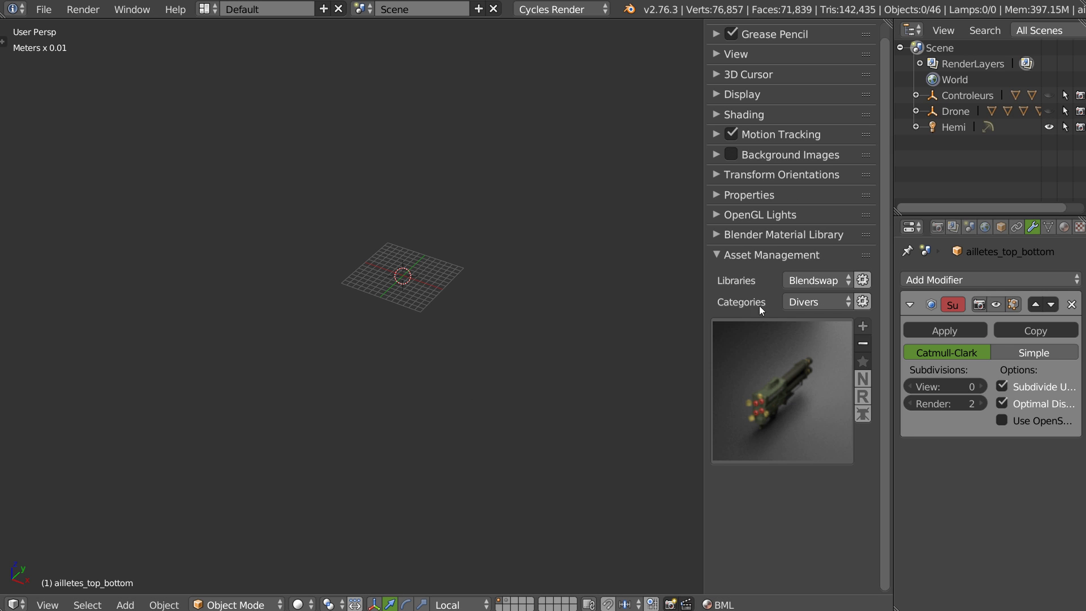
pyautogui.click(757, 417)
pyautogui.click(469, 520)
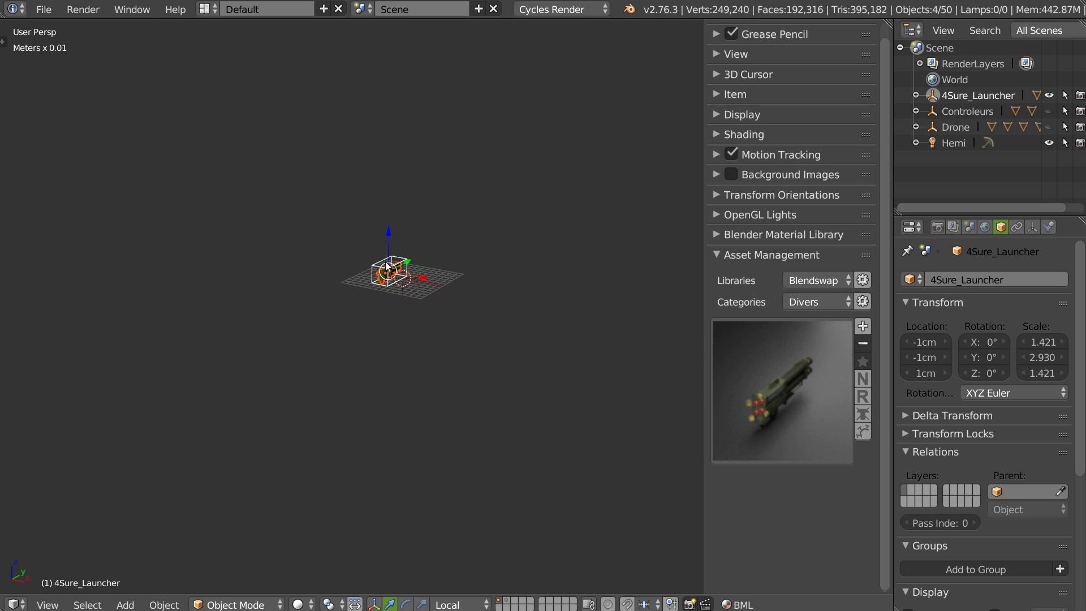
# Step: View the launcher's materials up close in Rendered shading and return the viewport to Solid shading
pyautogui.scroll(2, 385, 273)
pyautogui.scroll(3, 384, 273)
pyautogui.press('z')
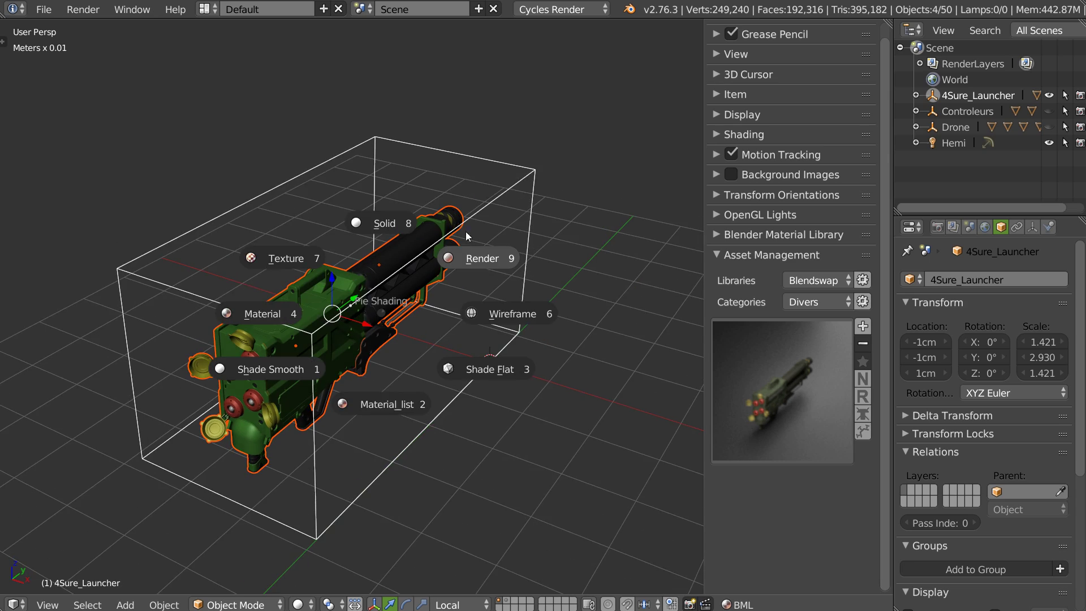
pyautogui.click(461, 238)
pyautogui.moveTo(332, 344); pyautogui.dragTo(380, 479, button='middle')
pyautogui.scroll(2, 380, 309)
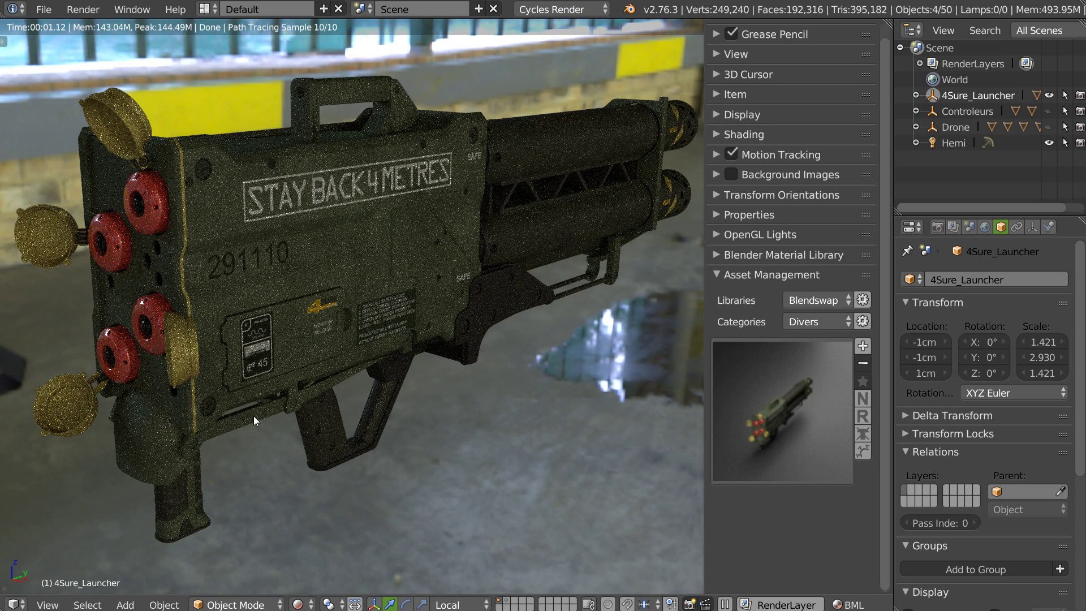
pyautogui.press('z')
pyautogui.click(473, 253)
pyautogui.scroll(-4, 435, 329)
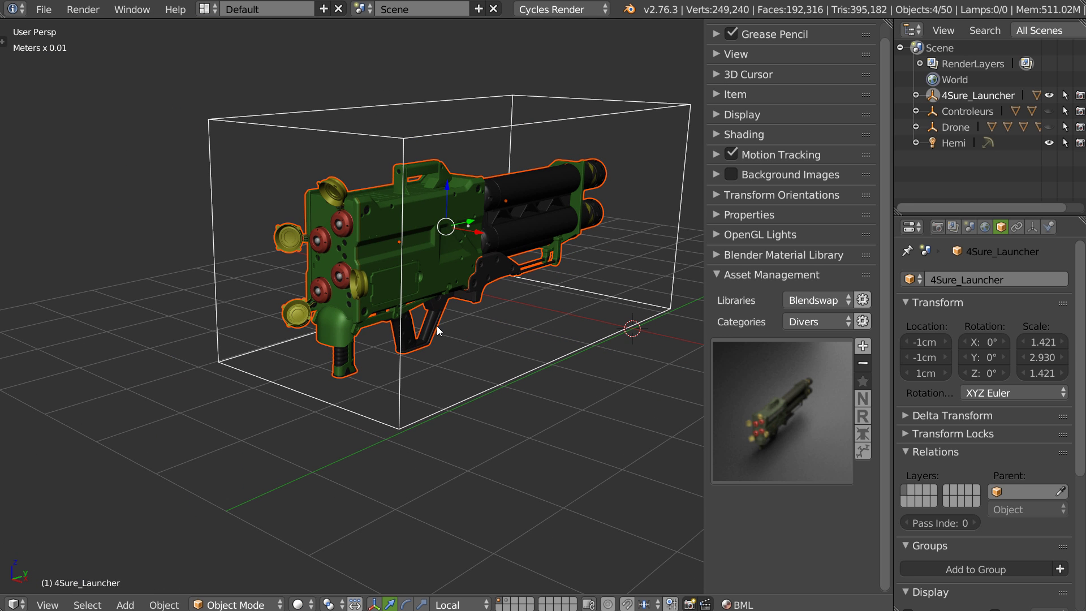
# Step: Open the Asset preview pop-up over the viewport and set it to the Personnages category of the Divers library
pyautogui.hotkey('shift', 'q')
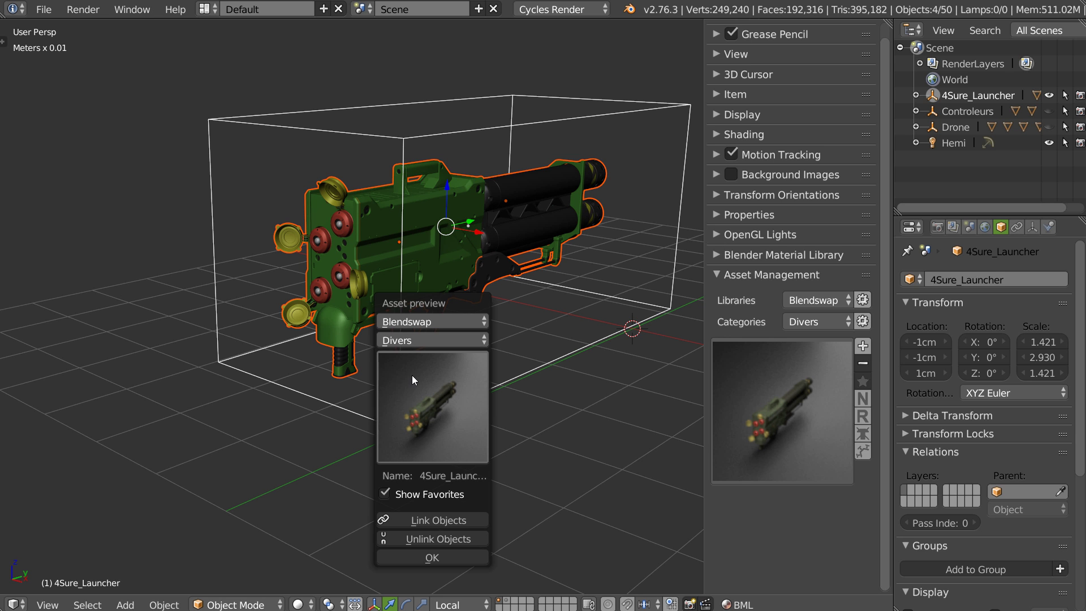
pyautogui.click(407, 322)
pyautogui.click(408, 266)
pyautogui.click(412, 339)
pyautogui.click(413, 308)
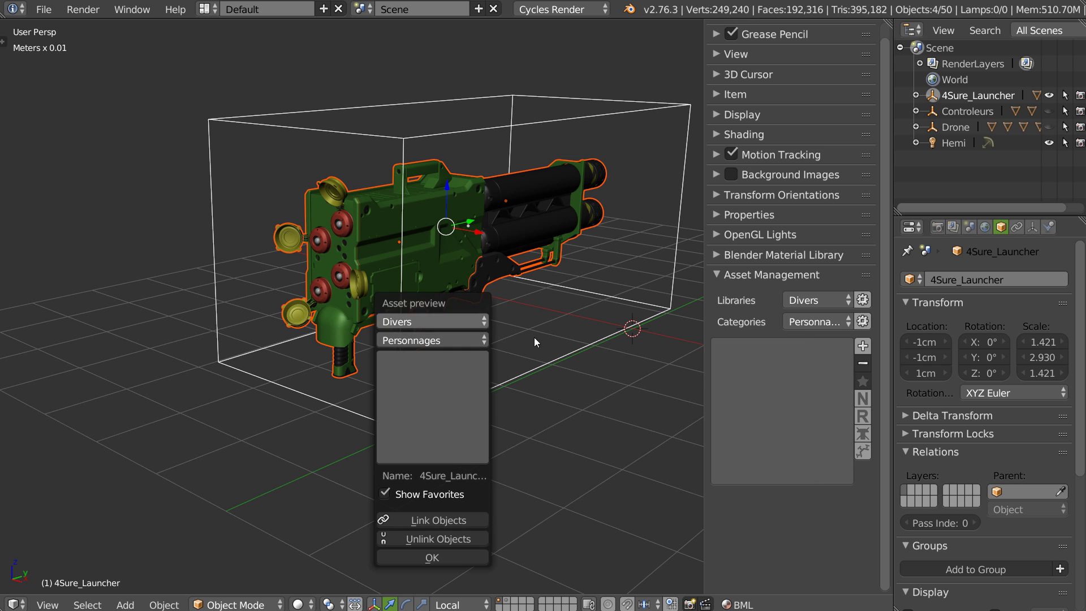
pyautogui.press('q')
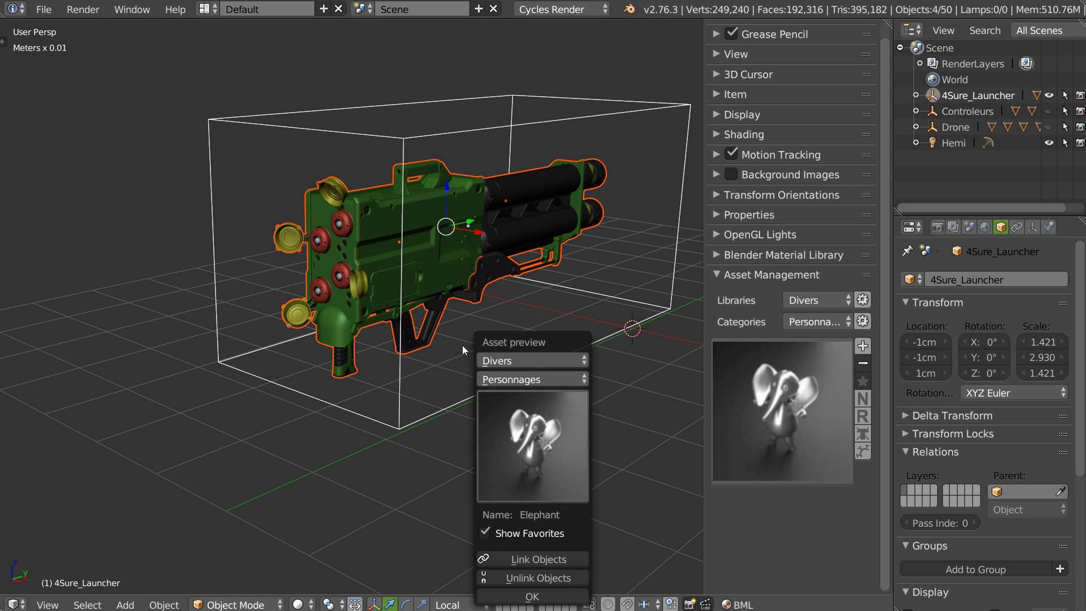
pyautogui.click(453, 140)
# Step: Switch the Asset preview pop-up to the Inserts library and check its categories
pyautogui.press('q')
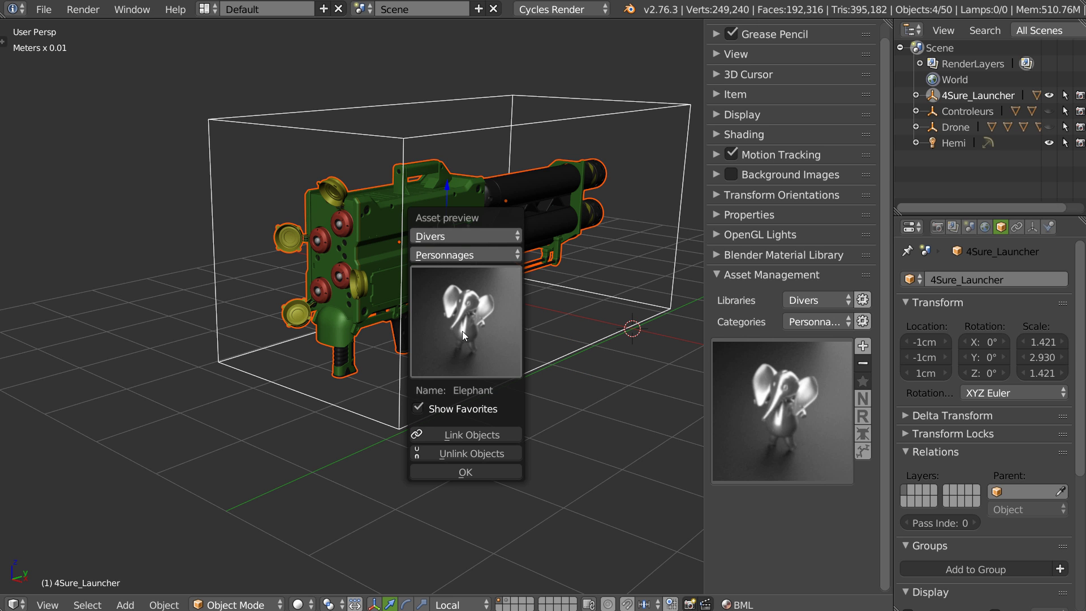
pyautogui.click(447, 236)
pyautogui.click(440, 165)
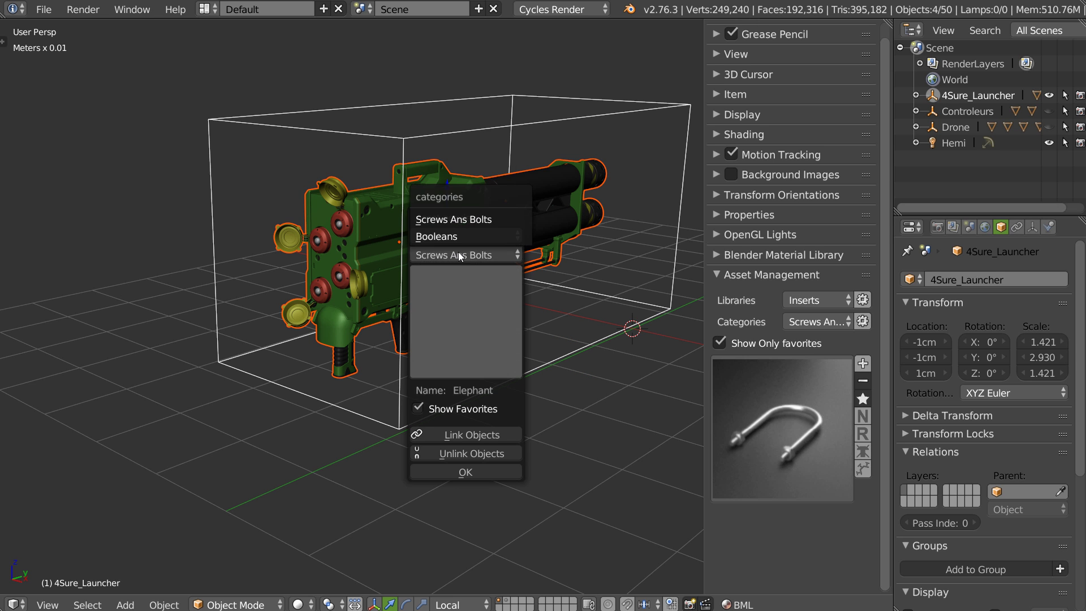
# Step: Browse the favorite assets of the Screws Ans Bolts category in the pop-up and turn off Show Favorites
pyautogui.press('q')
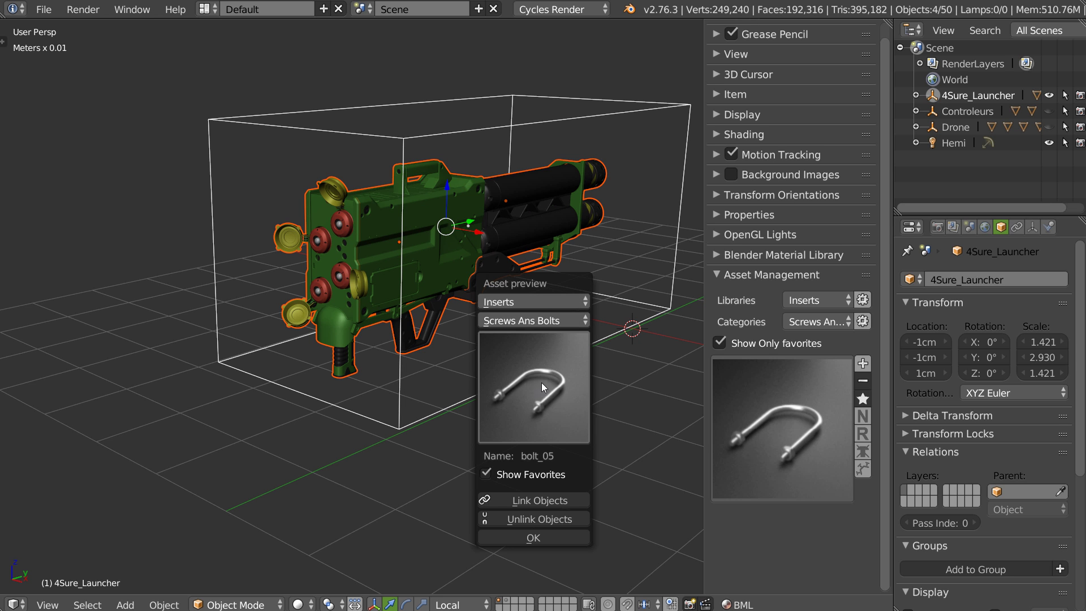
pyautogui.click(540, 387)
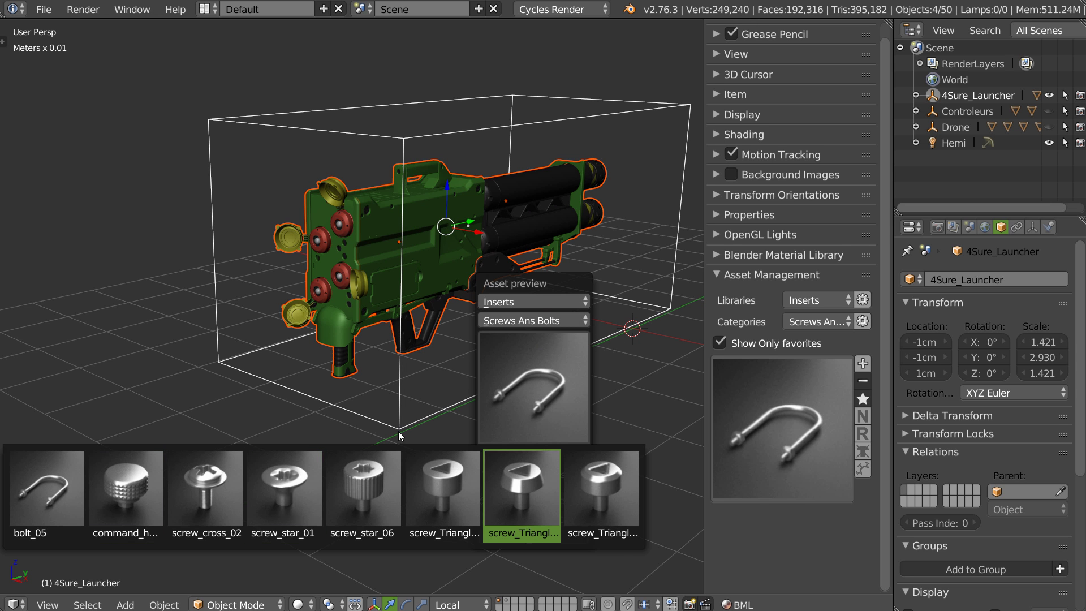
pyautogui.click(487, 475)
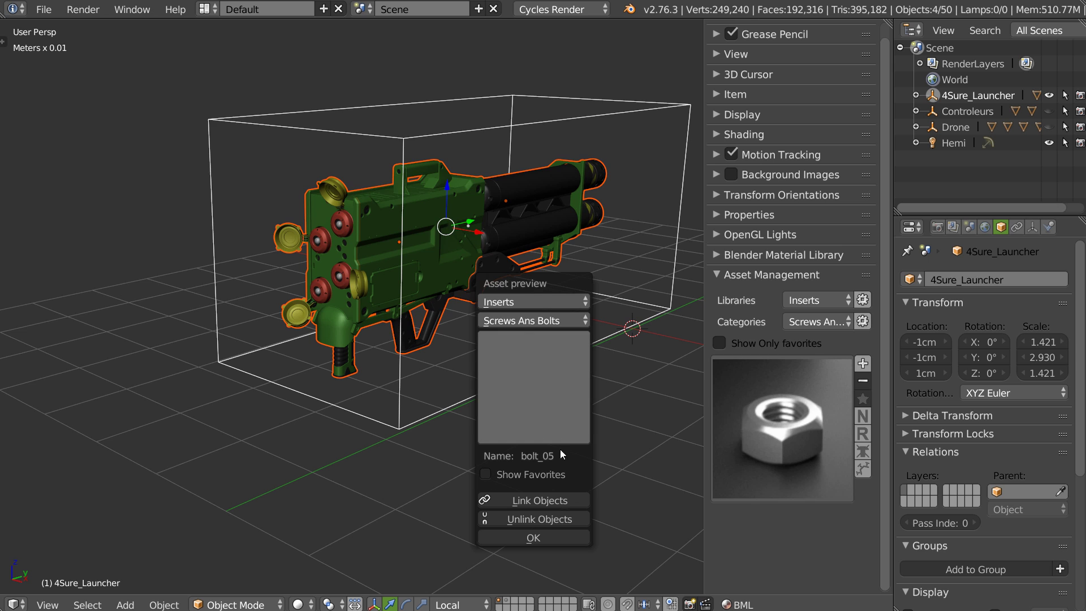
# Step: Maximize the 3D viewport and hide its properties region
pyautogui.click(530, 388)
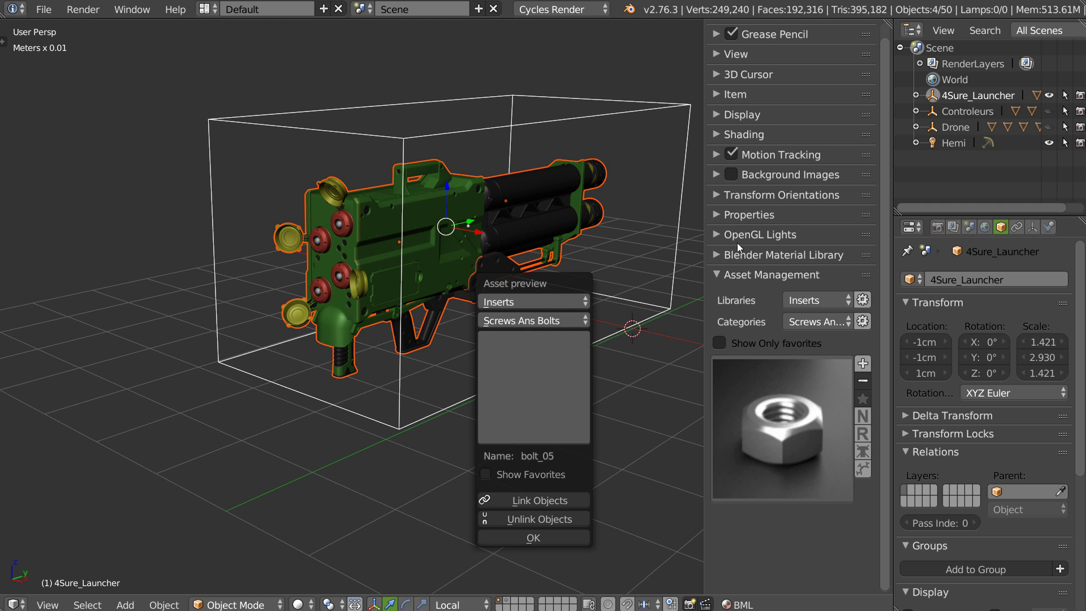
pyautogui.hotkey('ctrl', 'Up')
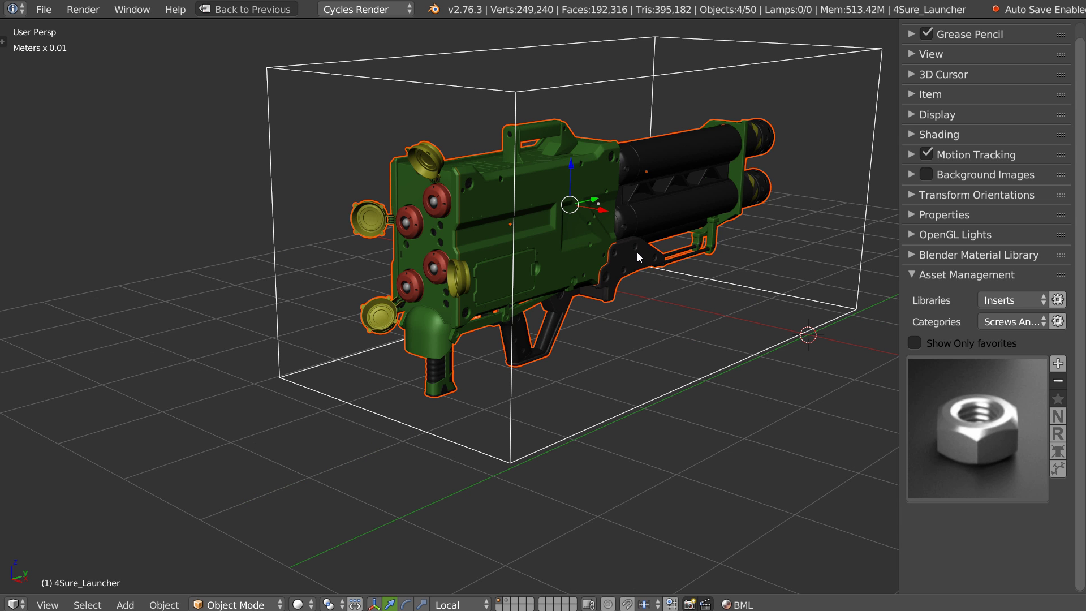
pyautogui.press('n')
pyautogui.scroll(-5, 646, 227)
pyautogui.moveTo(626, 268); pyautogui.dragTo(653, 222, button='middle')
# Step: Import the screw_star_05 asset through the Asset preview pop-up and delete it from the scene
pyautogui.hotkey('shift', 'alt', 'a')
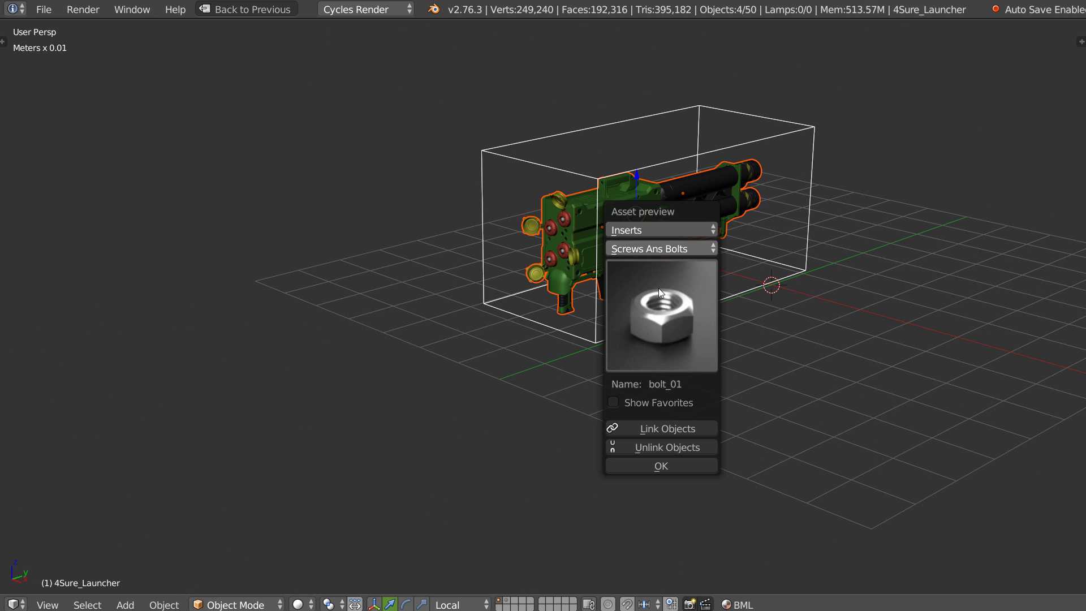
pyautogui.click(676, 339)
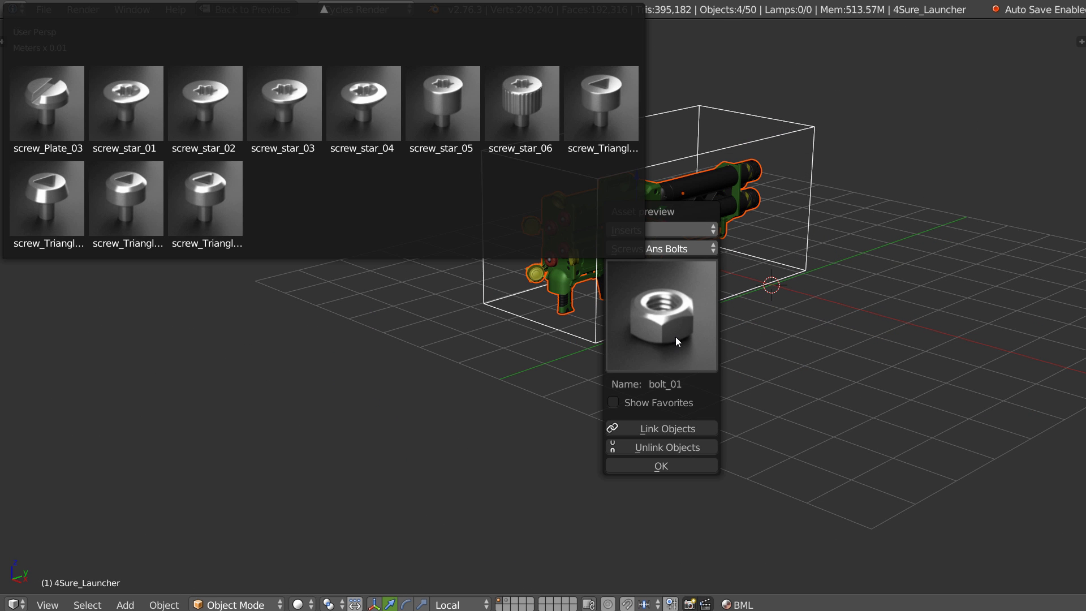
pyautogui.click(453, 113)
pyautogui.moveTo(781, 382); pyautogui.dragTo(798, 296, button='middle')
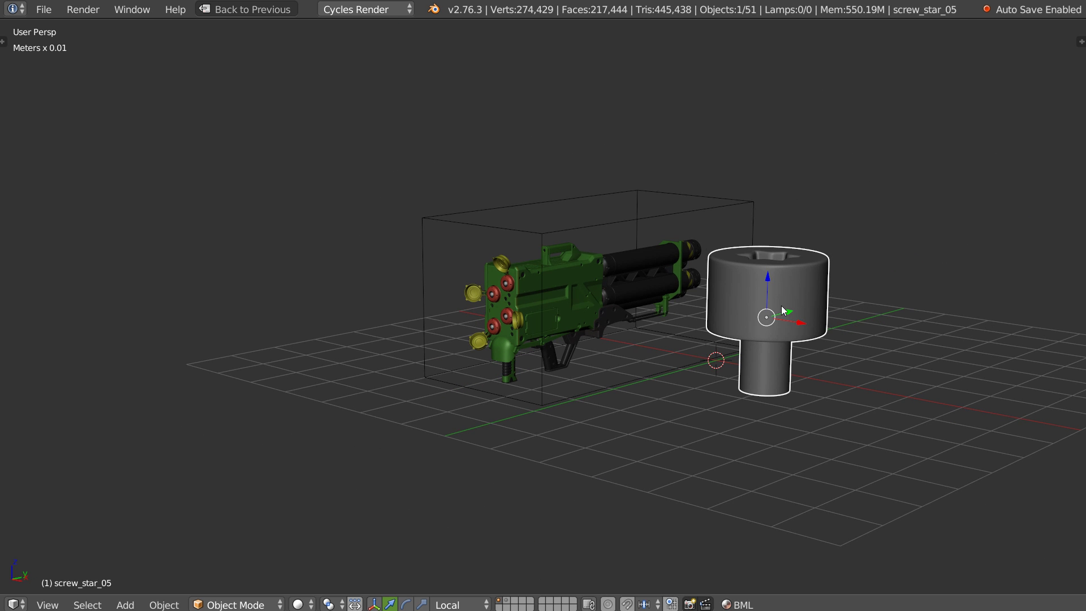
pyautogui.press('x')
pyautogui.click(767, 309)
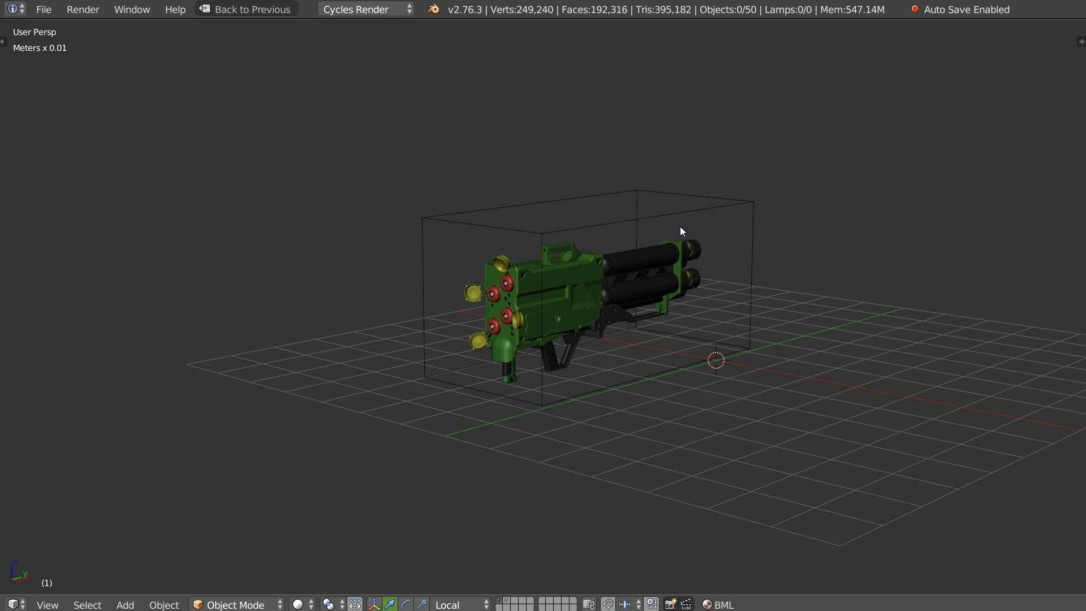
# Step: Restore the full screen layout and try to delete the 4Sure_Launcher, Controleurs and Drone hierarchies together
pyautogui.hotkey('shift', 'space')
pyautogui.keyDown('ctrl'); pyautogui.click(932, 94); pyautogui.keyUp('ctrl')
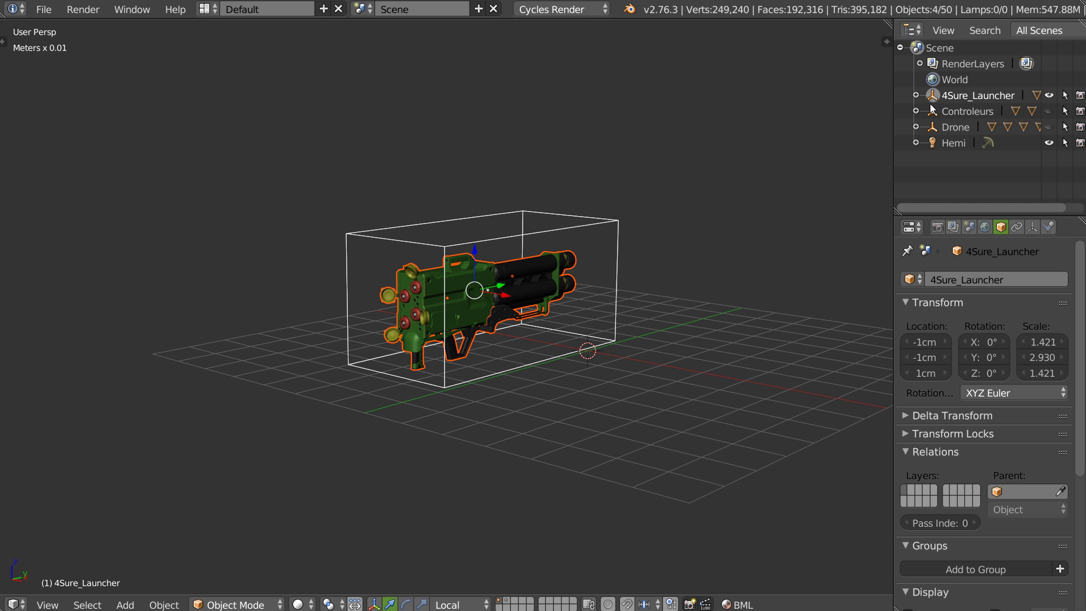
pyautogui.keyDown('ctrl'); pyautogui.click(932, 111); pyautogui.keyUp('ctrl')
pyautogui.keyDown('ctrl'); pyautogui.click(932, 126); pyautogui.keyUp('ctrl')
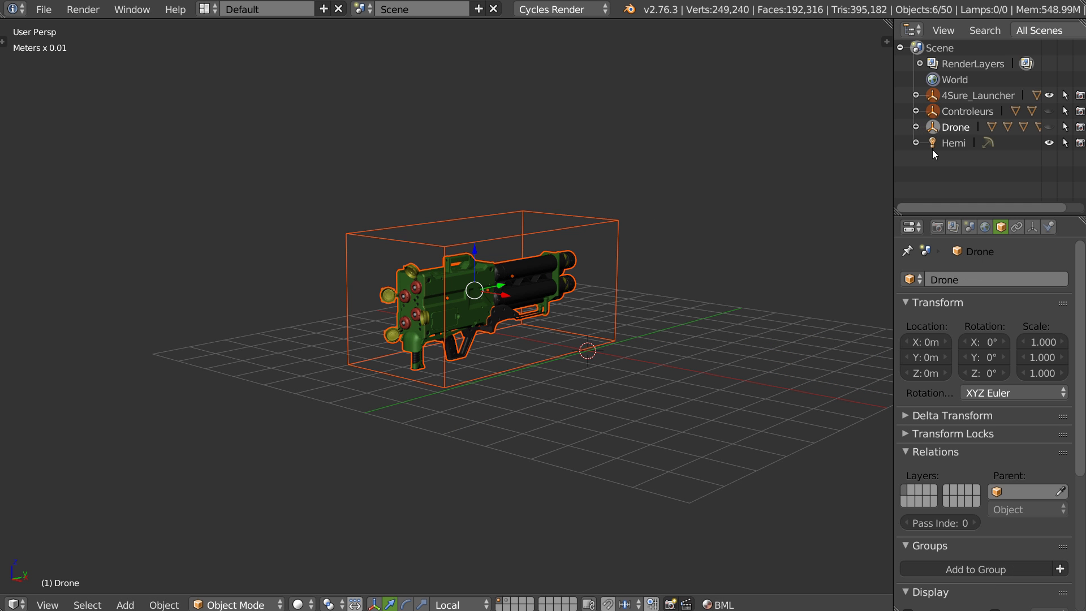
pyautogui.press('x')
pyautogui.click(505, 272)
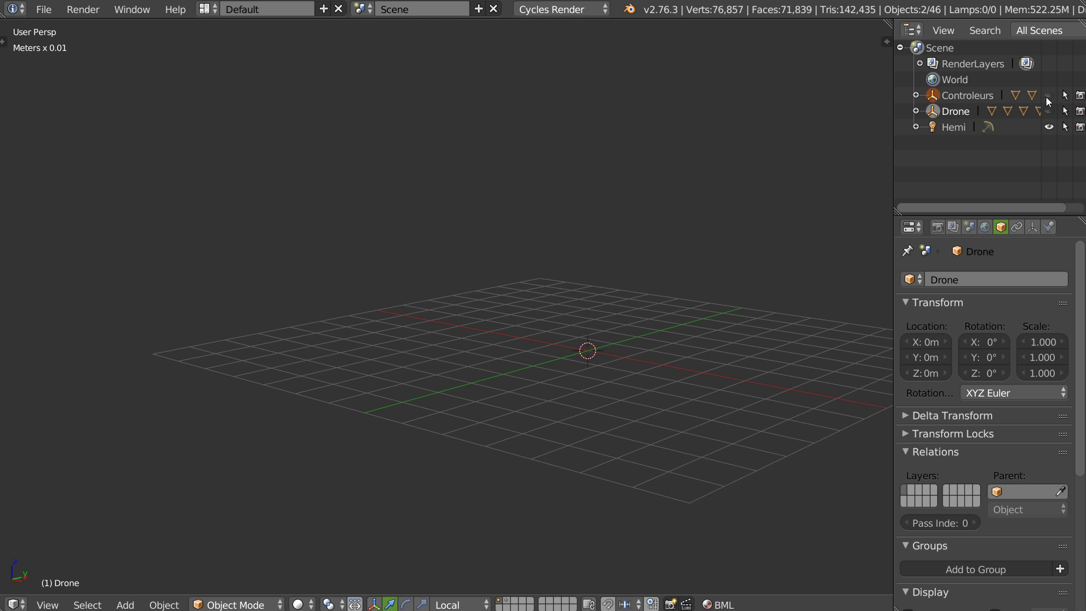
# Step: Make the Controleurs empty visible and delete it
pyautogui.click(930, 95)
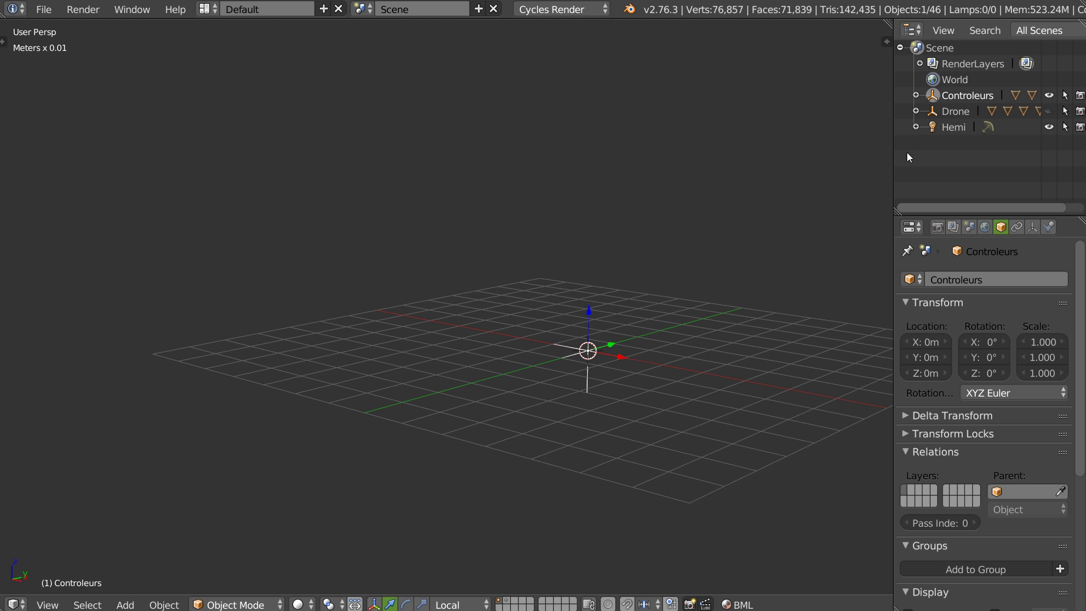
pyautogui.press('x')
pyautogui.click(573, 220)
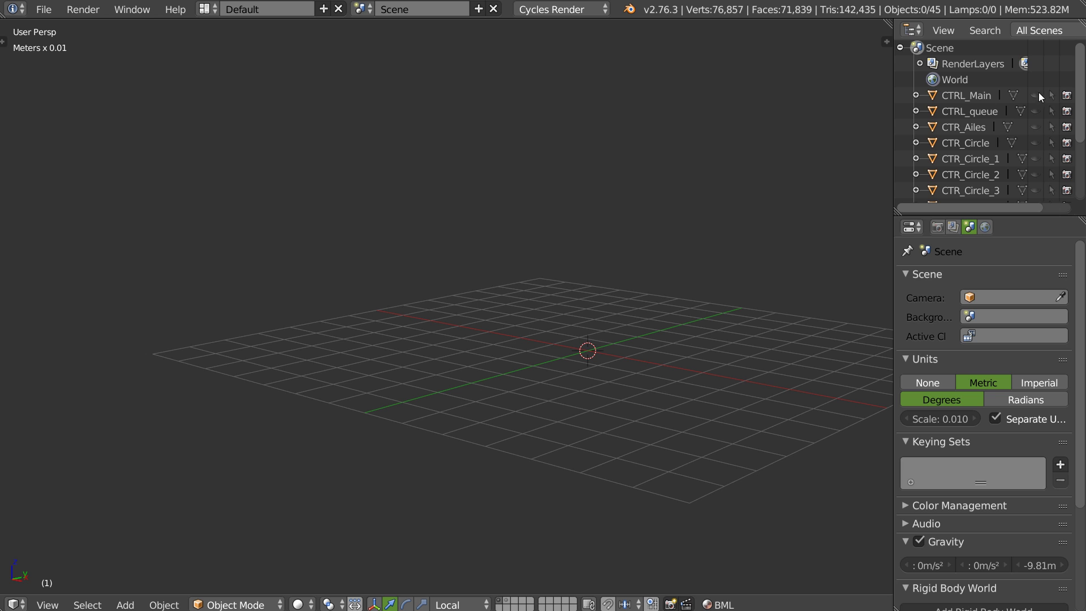
# Step: Make the controller objects and the Drone empty visible and selectable in the outliner, and delete the Drone empty
pyautogui.click(1035, 95)
pyautogui.moveTo(1036, 114); pyautogui.dragTo(1036, 202)
pyautogui.moveTo(1079, 115); pyautogui.dragTo(1081, 188)
pyautogui.moveTo(1034, 132); pyautogui.dragTo(1051, 164)
pyautogui.click(933, 182)
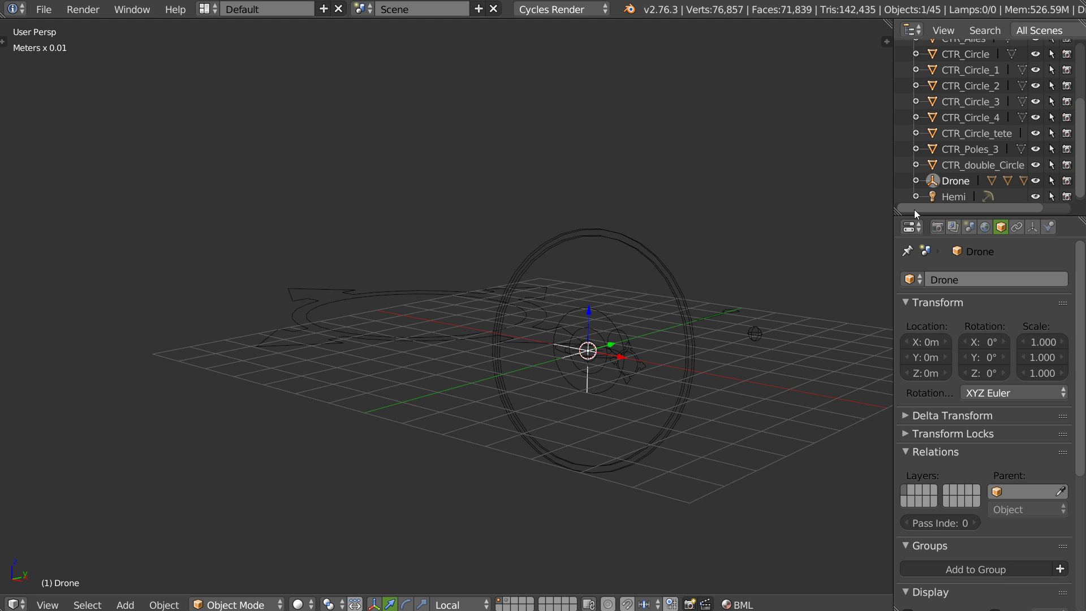
pyautogui.press('x')
pyautogui.click(629, 249)
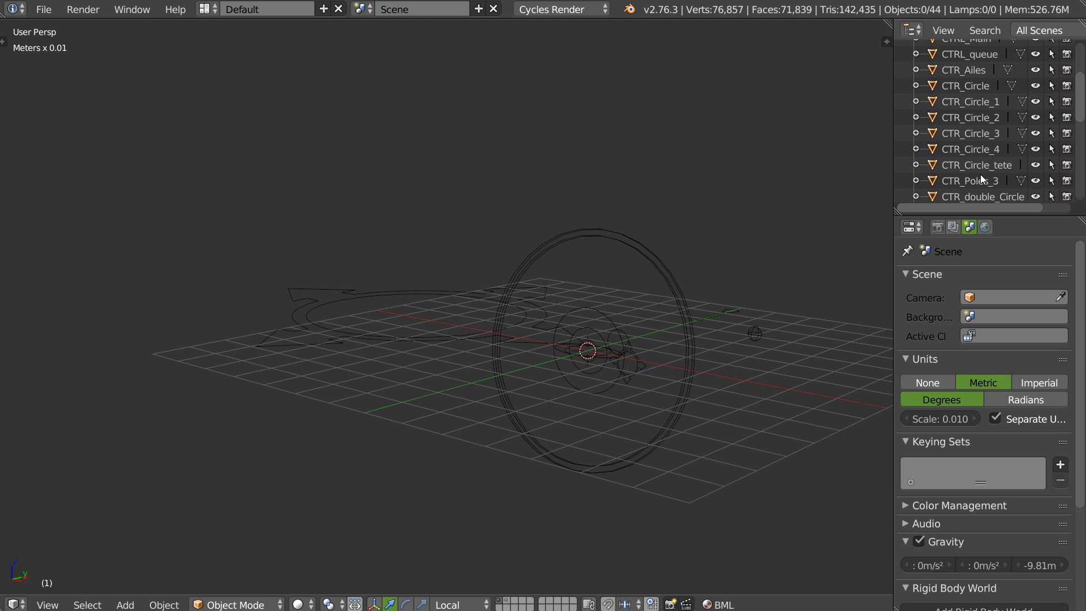
# Step: Select the CTR_double_Circle, CTR_Poles_3, CTR_Circle_tete and CTR_Circle_4 objects together in the outliner
pyautogui.click(971, 194)
pyautogui.keyDown('shift'); pyautogui.click(966, 181); pyautogui.keyUp('shift')
pyautogui.keyDown('shift'); pyautogui.click(962, 165); pyautogui.keyUp('shift')
pyautogui.keyDown('shift'); pyautogui.click(960, 149); pyautogui.keyUp('shift')
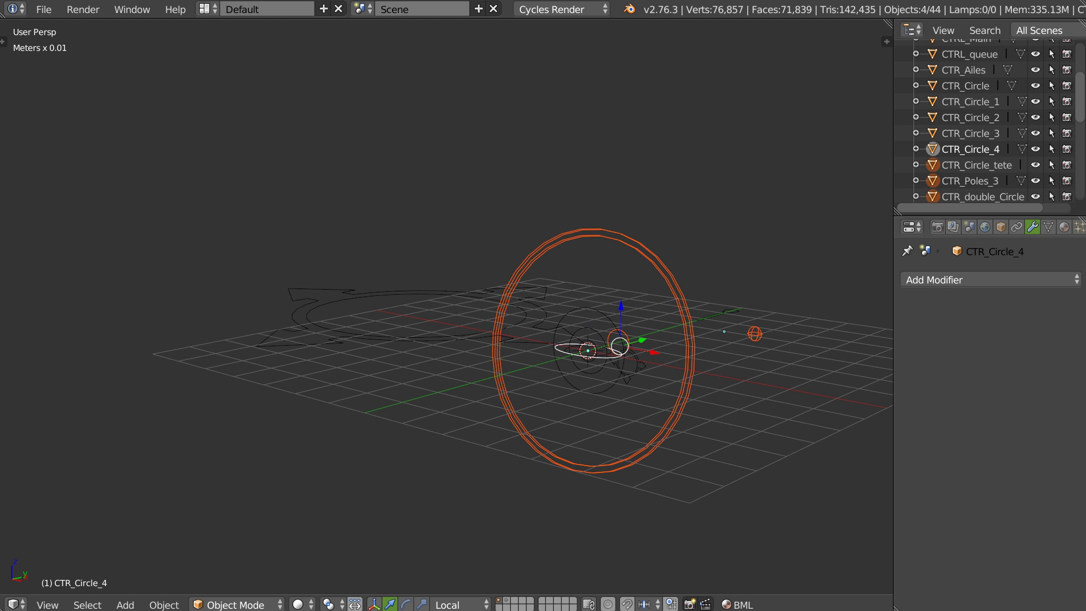
# Step: Start a new file and switch to the Default screen layout
pyautogui.click(40, 9)
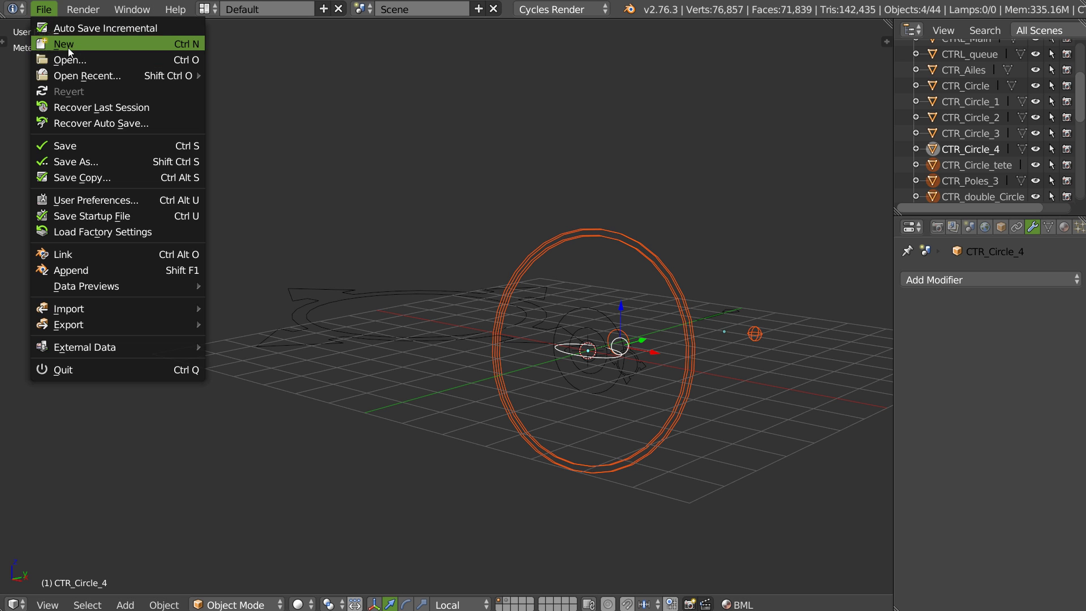
pyautogui.click(68, 45)
pyautogui.press('Return')
pyautogui.click(204, 9)
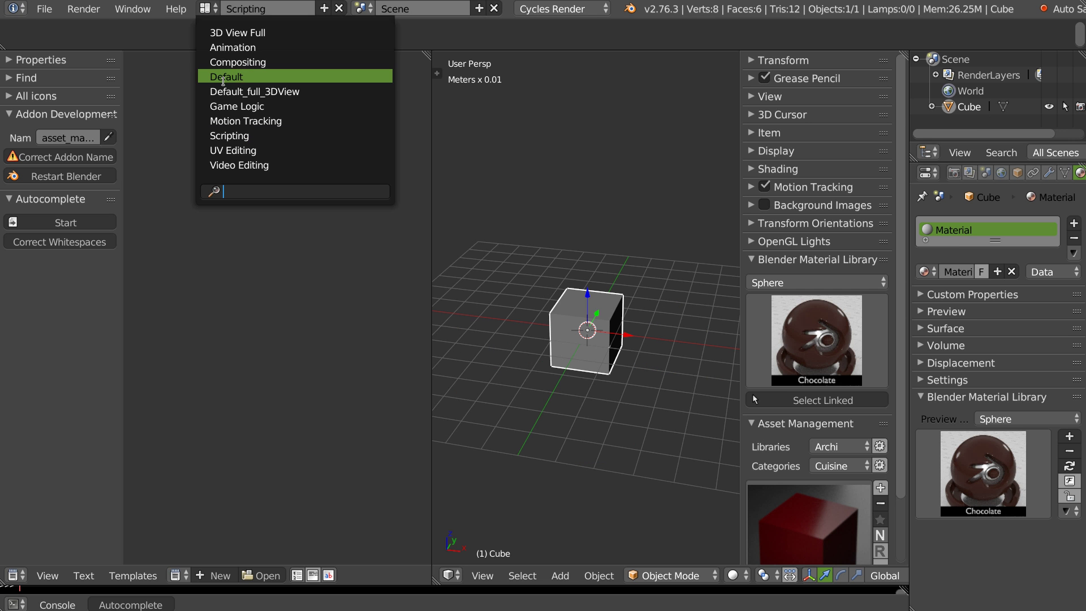
pyautogui.click(234, 79)
# Step: Show a wider properties region with Blender Material Library collapsed, and set the Asset Management library to Divers
pyautogui.press('n')
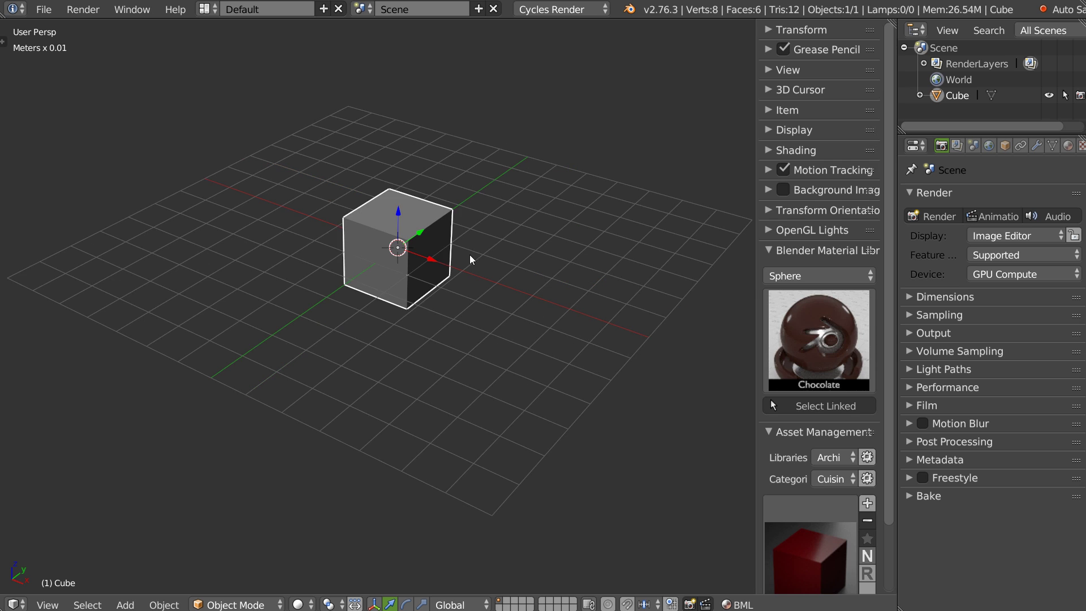
pyautogui.keyDown('shift'); pyautogui.moveTo(439, 256); pyautogui.dragTo(524, 232, button='middle'); pyautogui.keyUp('shift')
pyautogui.click(773, 250)
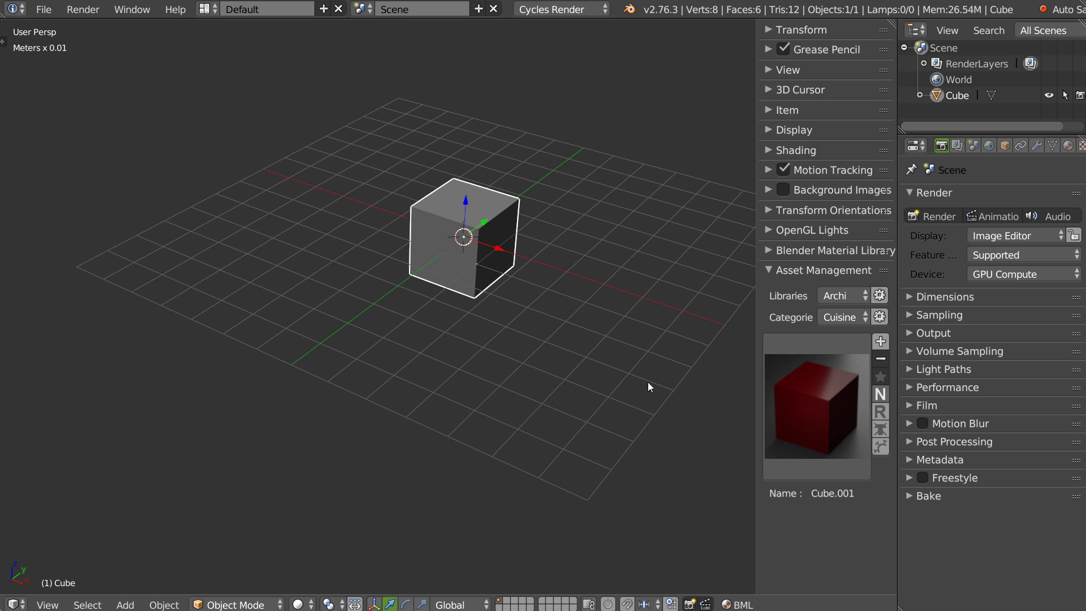
pyautogui.click(846, 294)
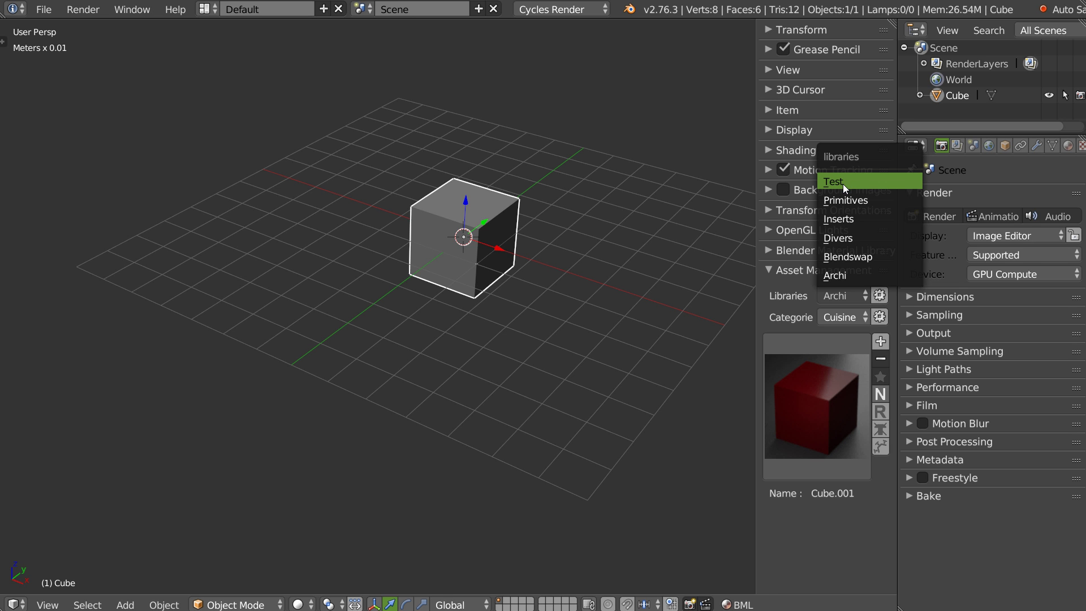
pyautogui.click(843, 238)
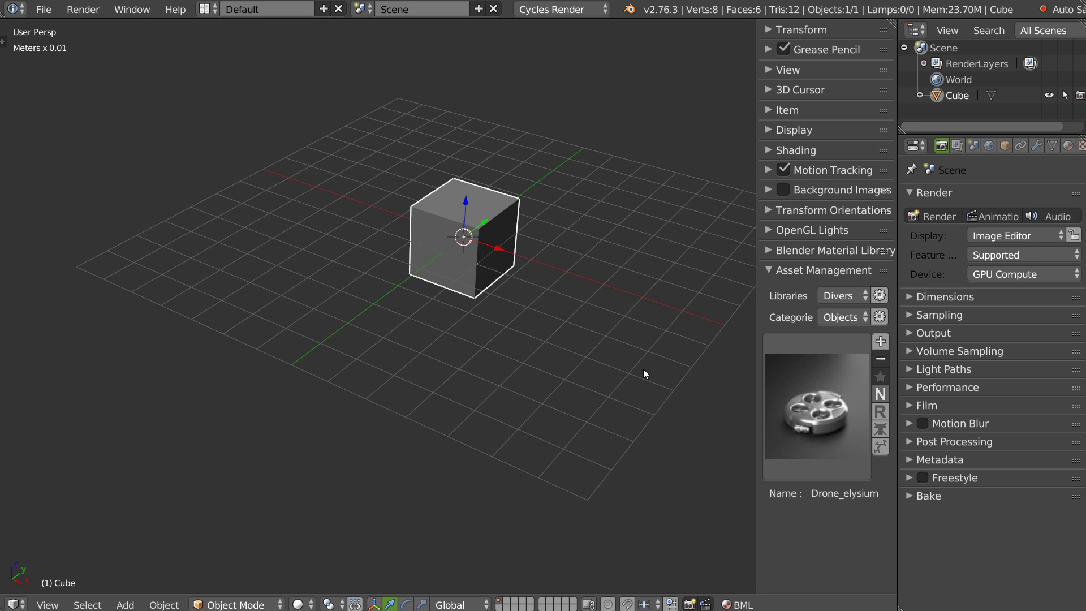
pyautogui.moveTo(756, 335); pyautogui.dragTo(719, 340)
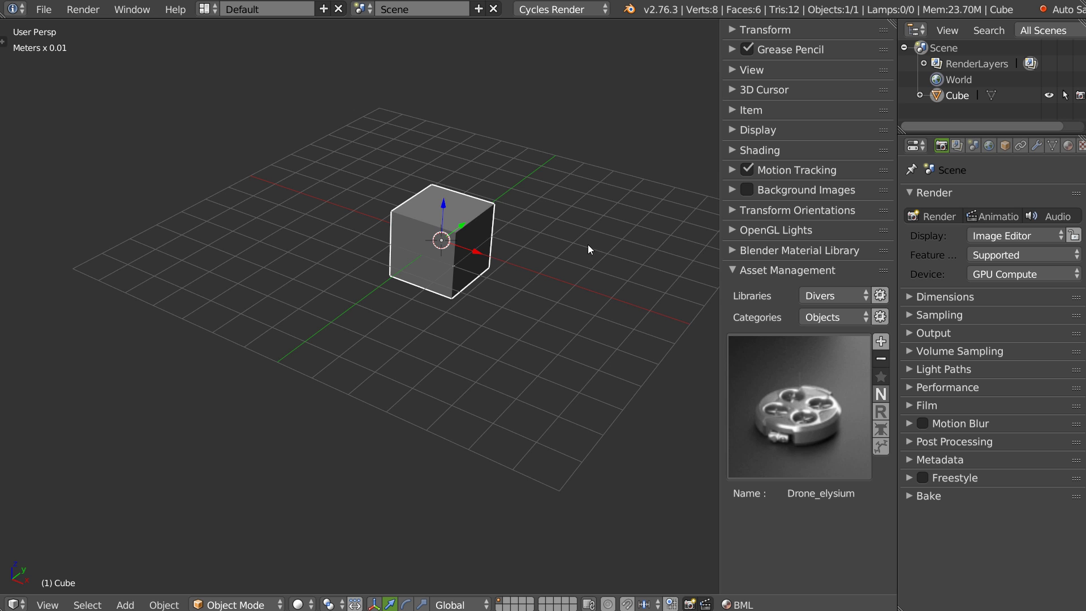
pyautogui.moveTo(590, 245); pyautogui.dragTo(586, 227, button='middle')
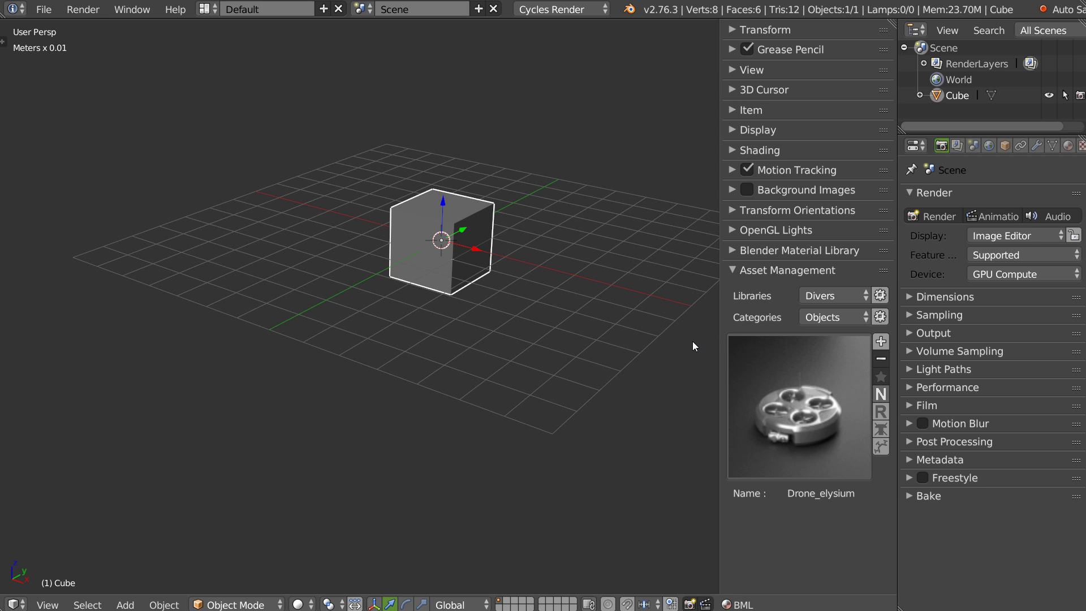
# Step: Turn off the asset name display and switch the Asset Management library to Blendswap
pyautogui.click(884, 398)
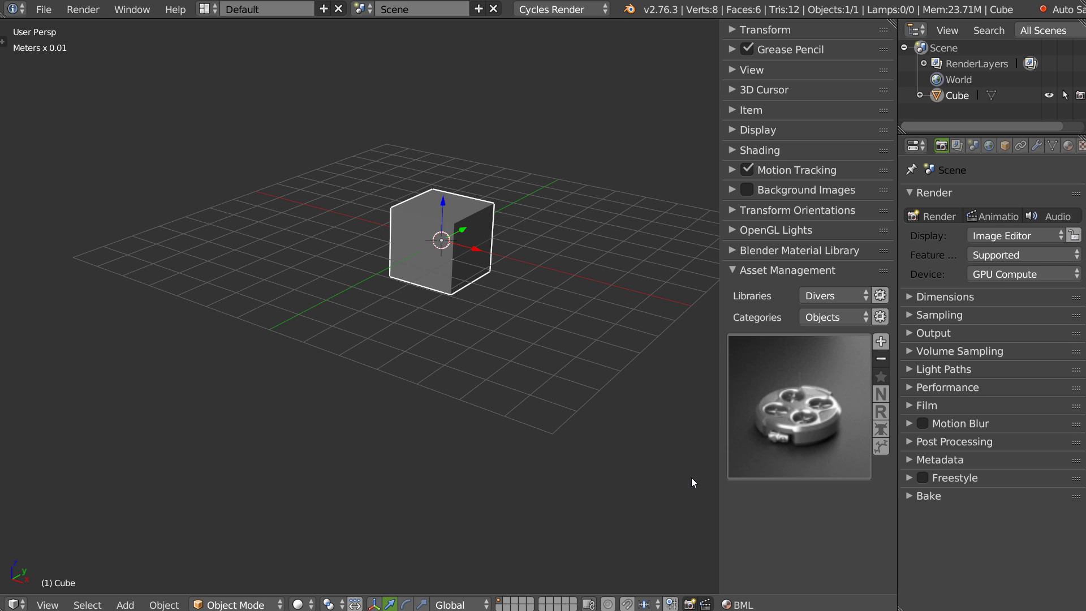
pyautogui.click(795, 402)
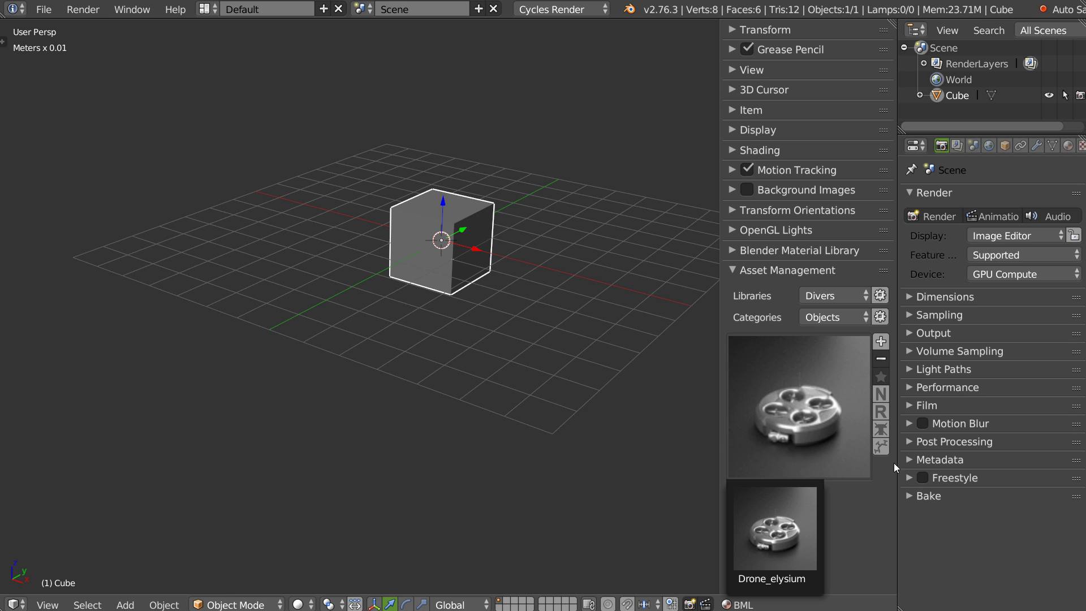
pyautogui.click(836, 316)
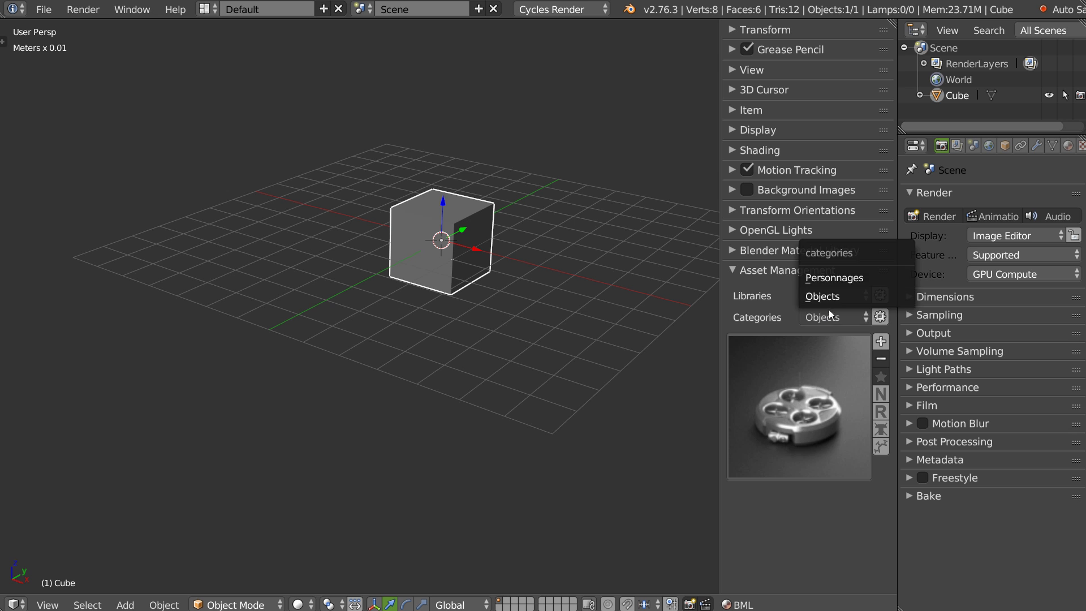
pyautogui.click(829, 295)
pyautogui.click(828, 255)
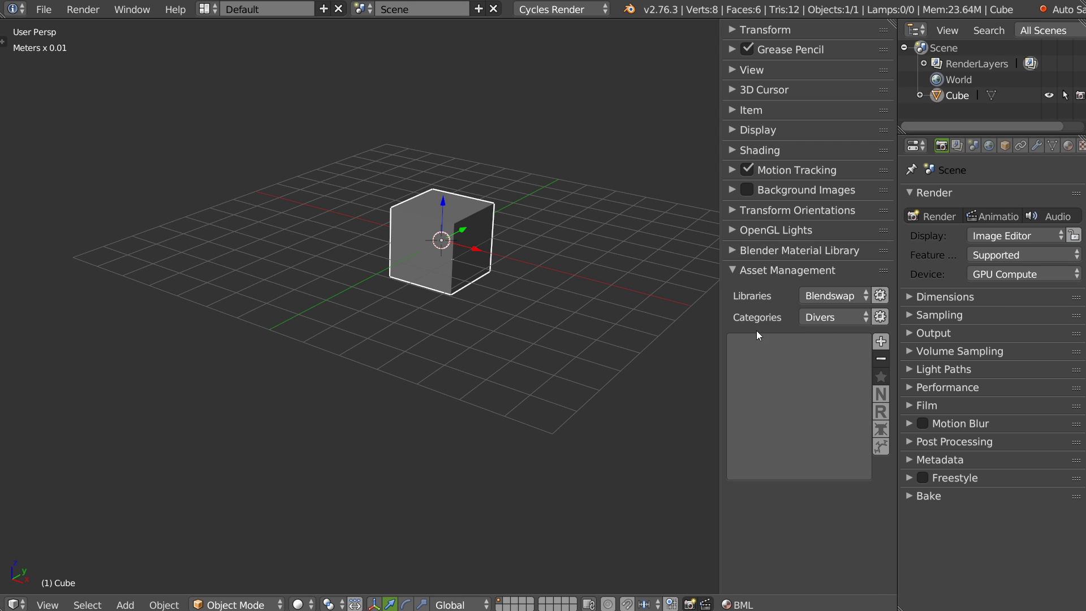
# Step: Browse the asset previews in the Divers category of the Blendswap library
pyautogui.click(809, 407)
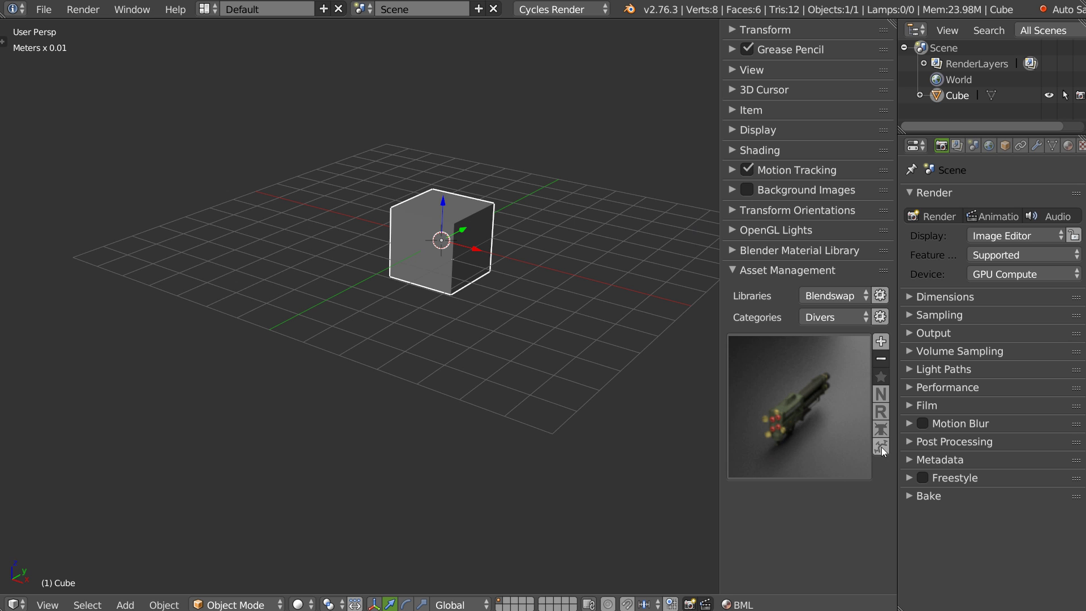
pyautogui.click(868, 454)
pyautogui.click(781, 470)
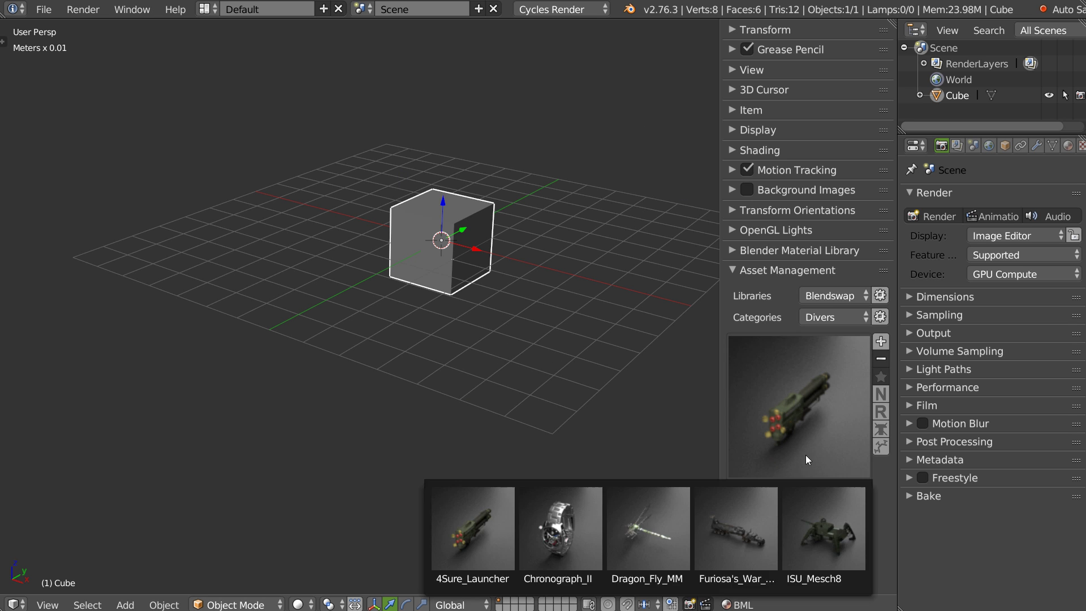
pyautogui.click(794, 447)
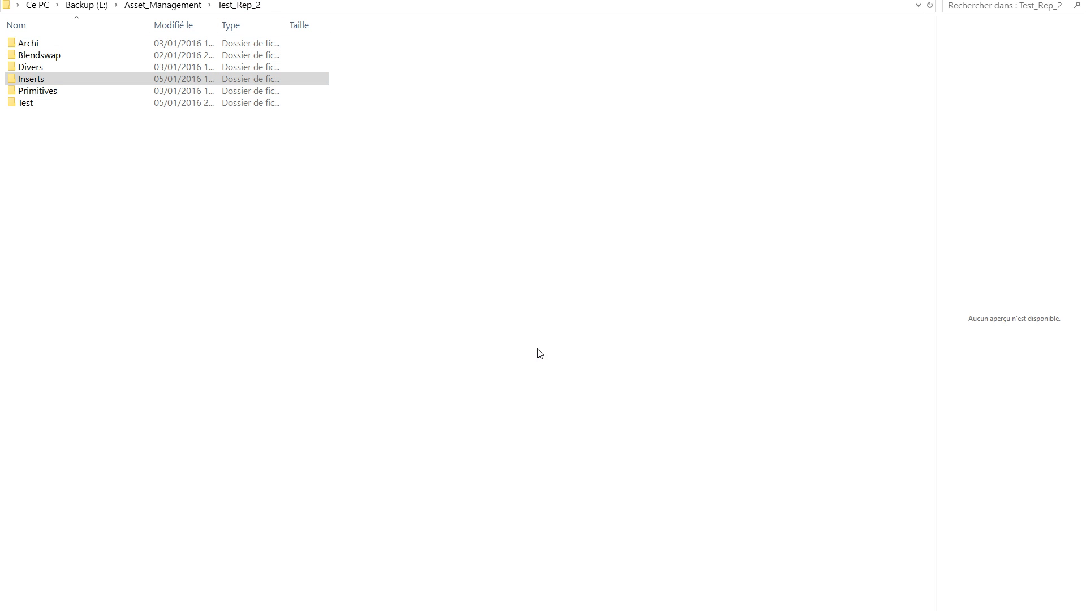
# Step: Switch to File Explorer and examine the library folders in Test_Rep_2 and the category folders inside Archi
pyautogui.click(62, 104)
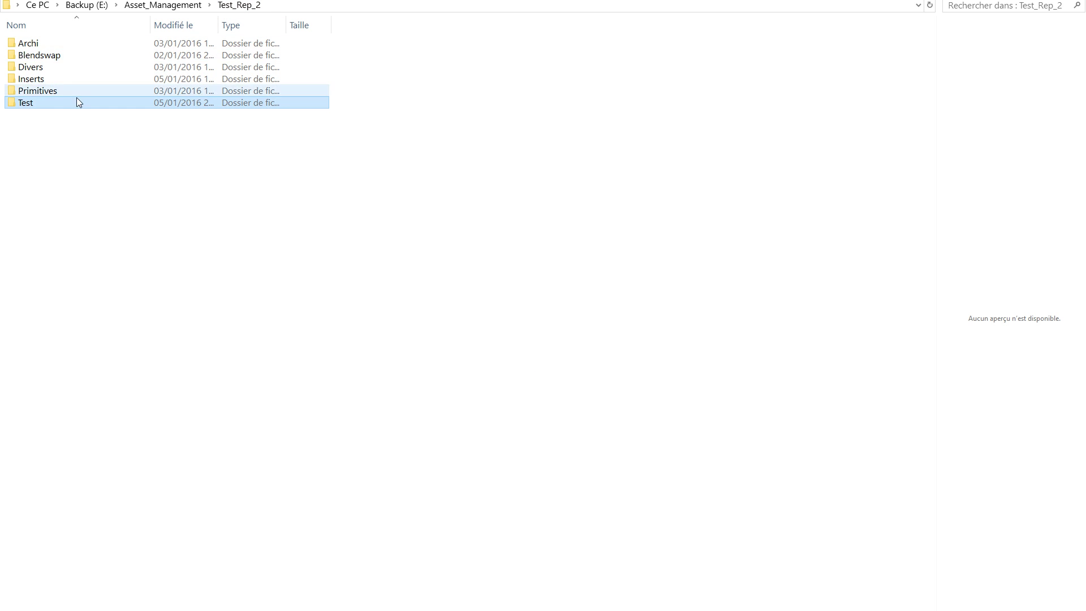
pyautogui.moveTo(46, 57)
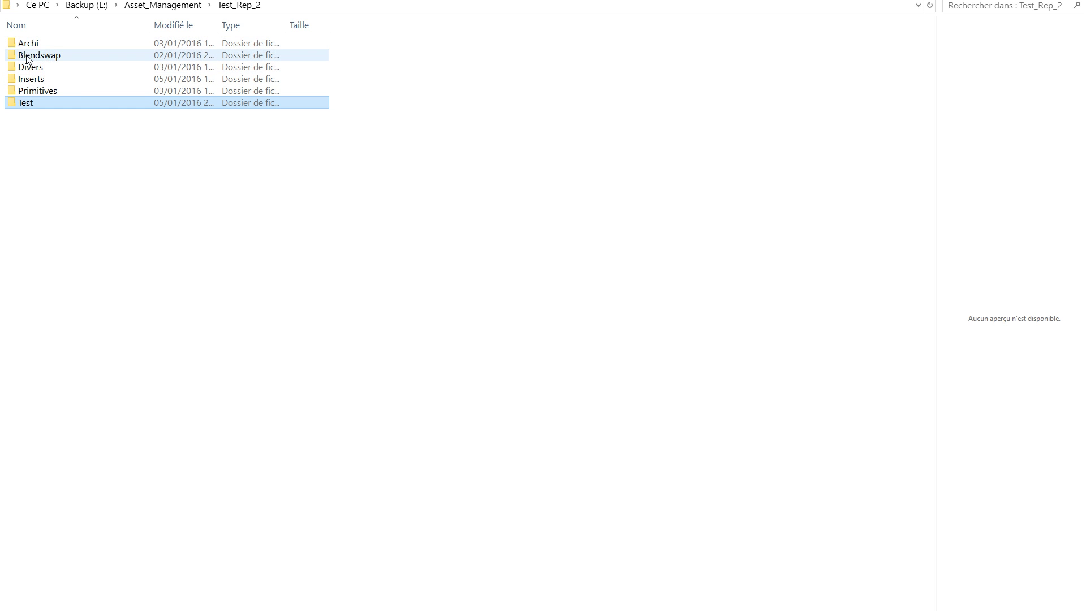
pyautogui.click(30, 43)
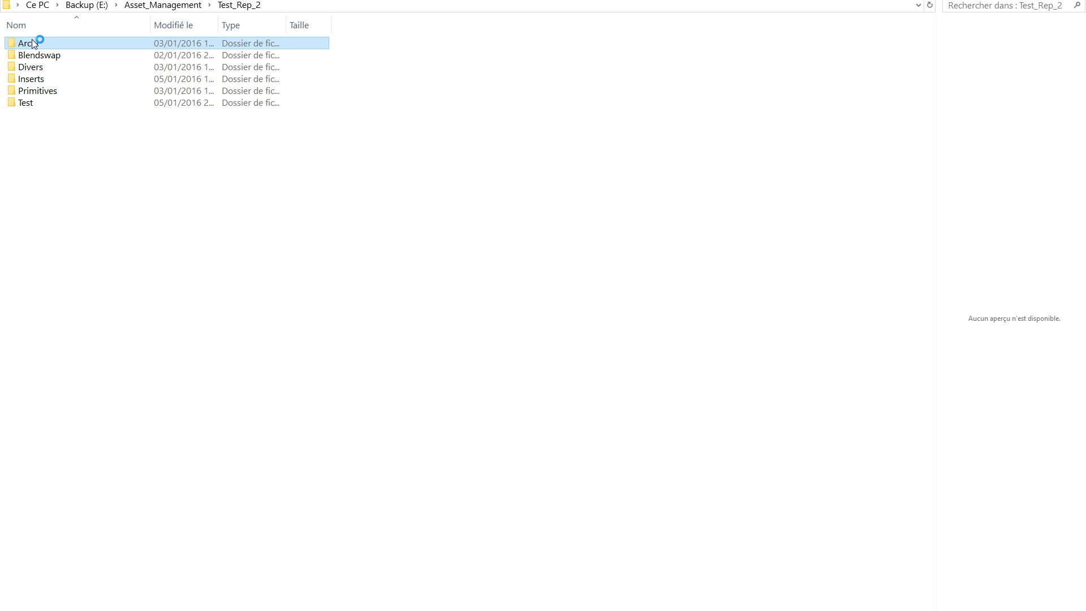
pyautogui.doubleClick(31, 45)
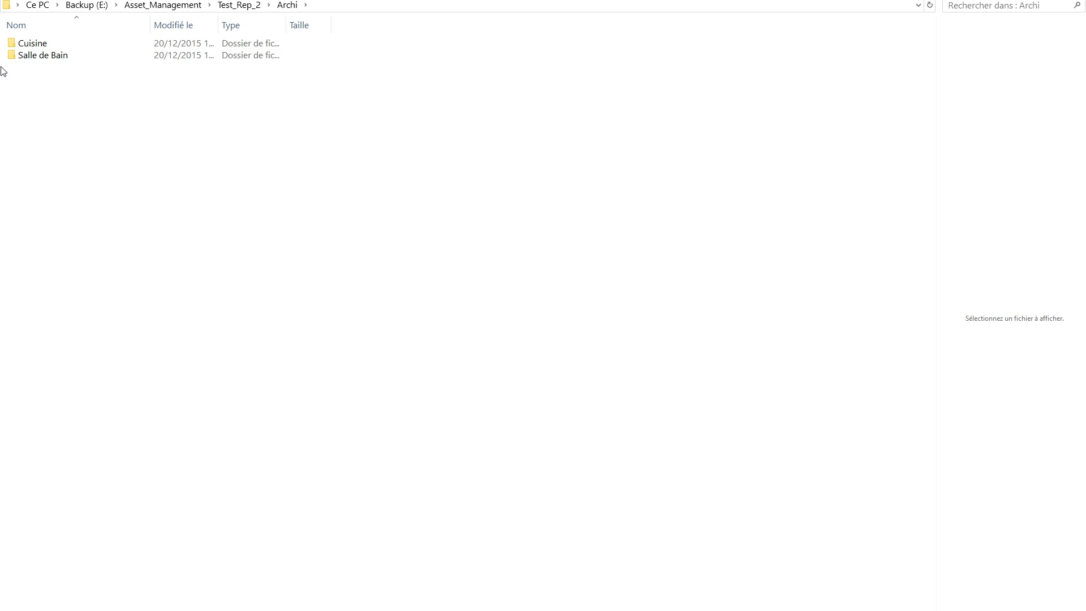
pyautogui.click(32, 44)
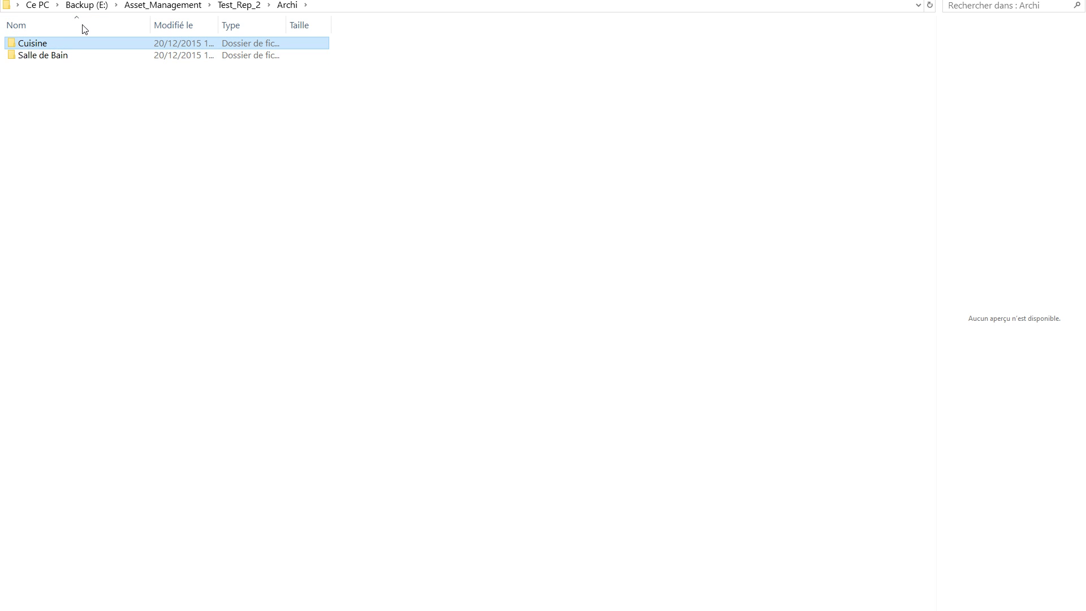
pyautogui.click(238, 6)
pyautogui.doubleClick(35, 45)
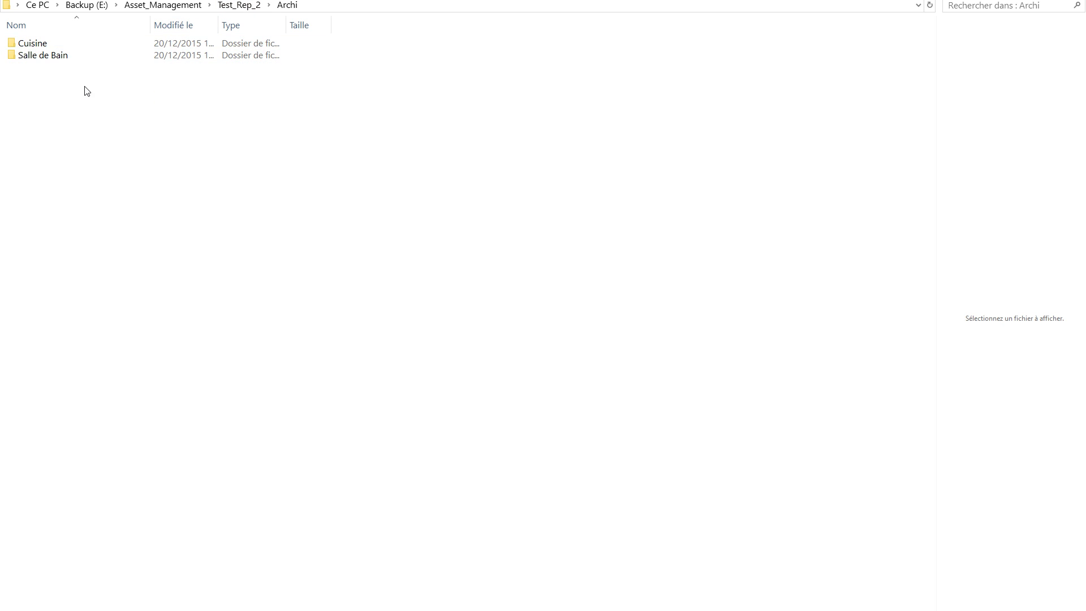
# Step: Examine the blends, Favorites and icons folders inside the Cuisine category of the Archi library
pyautogui.doubleClick(33, 44)
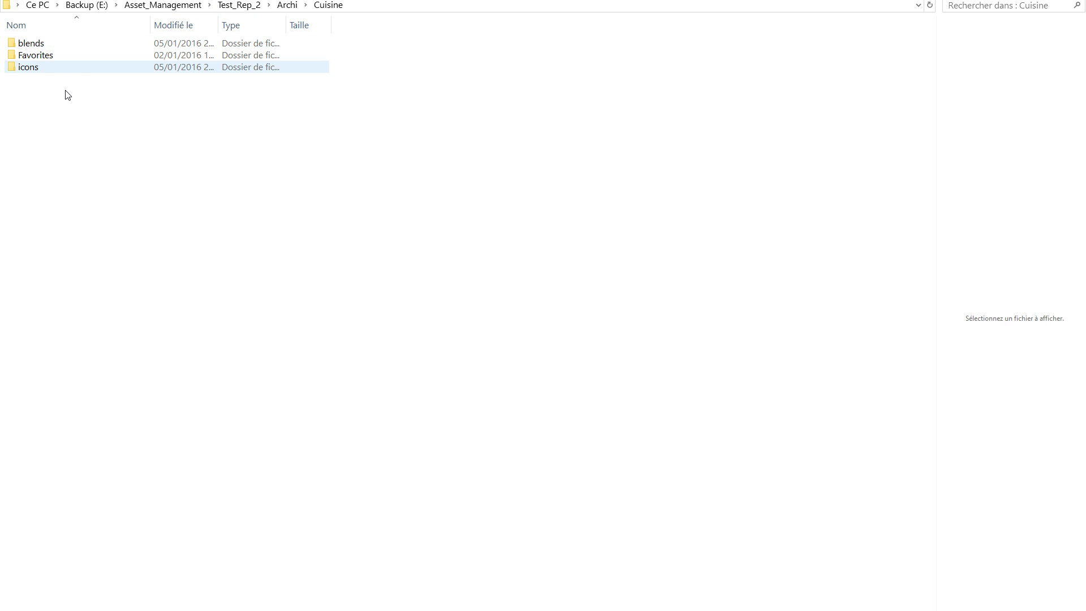
pyautogui.doubleClick(31, 44)
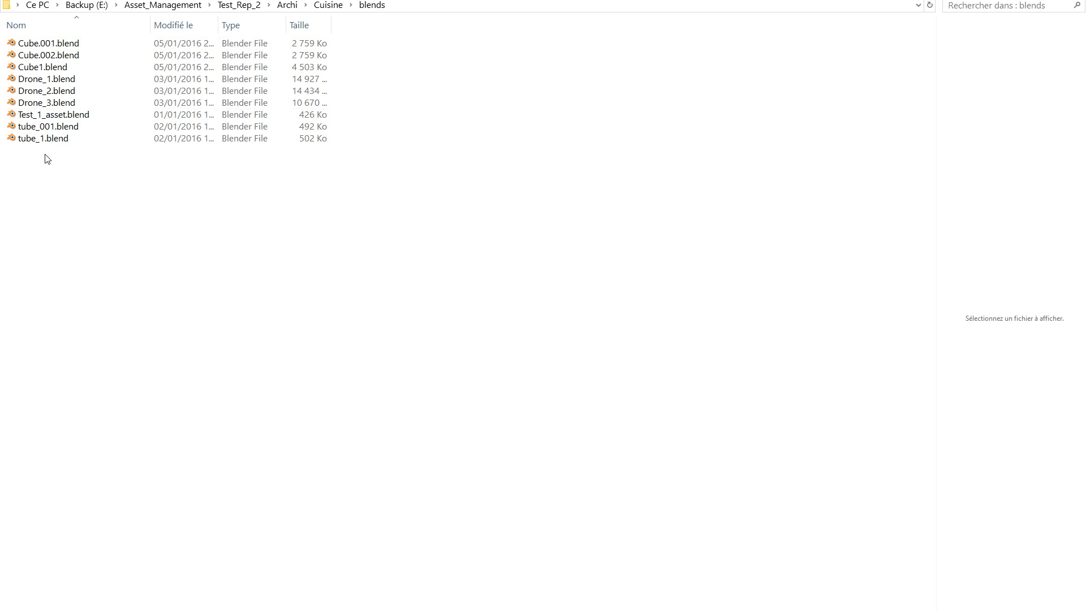
pyautogui.click(328, 4)
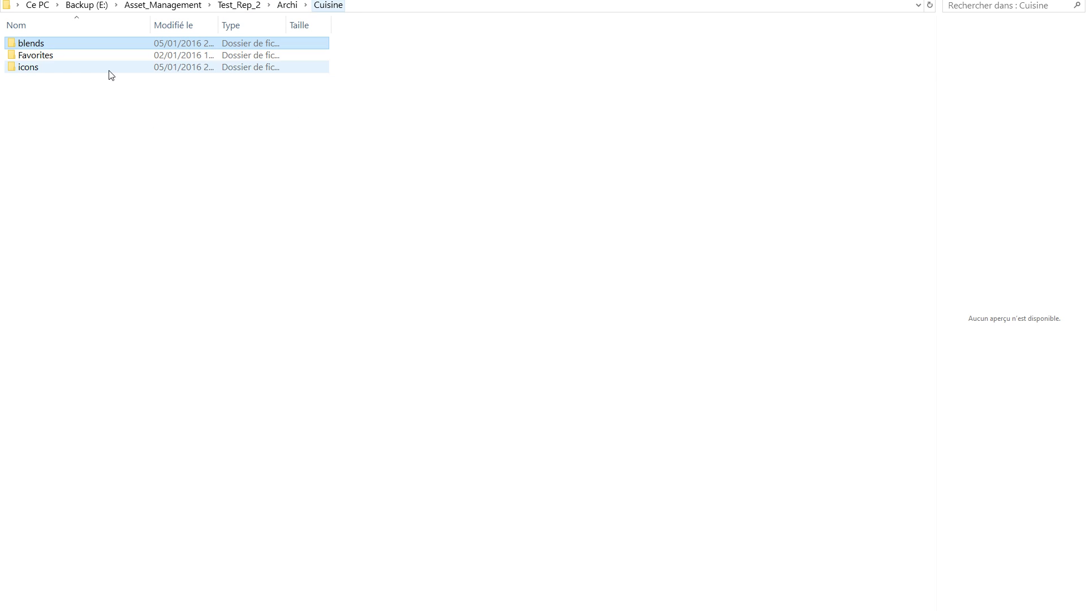
pyautogui.doubleClick(40, 56)
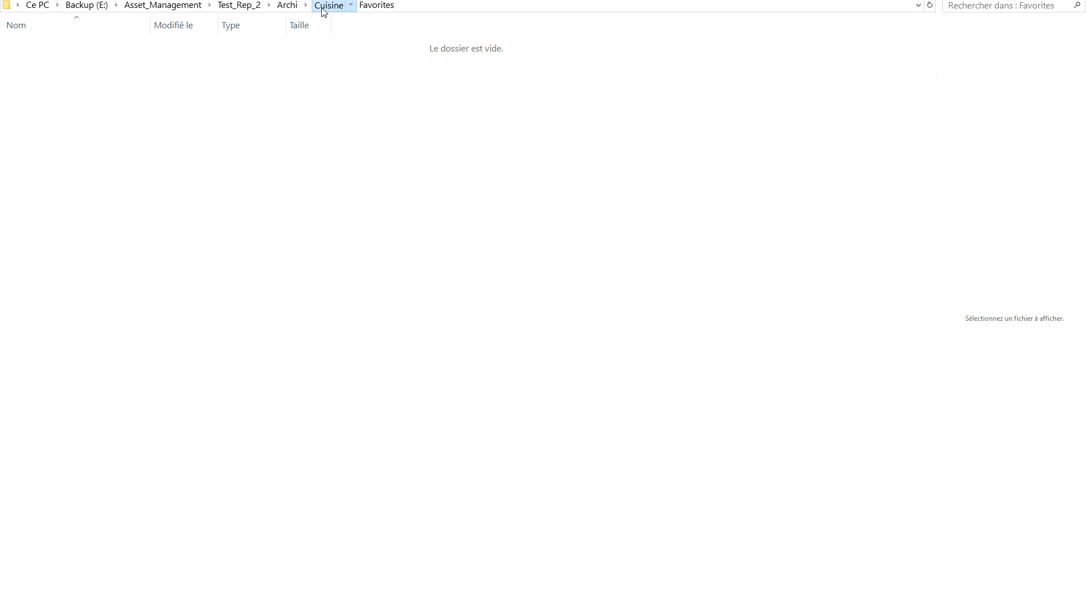
pyautogui.click(326, 6)
pyautogui.doubleClick(27, 66)
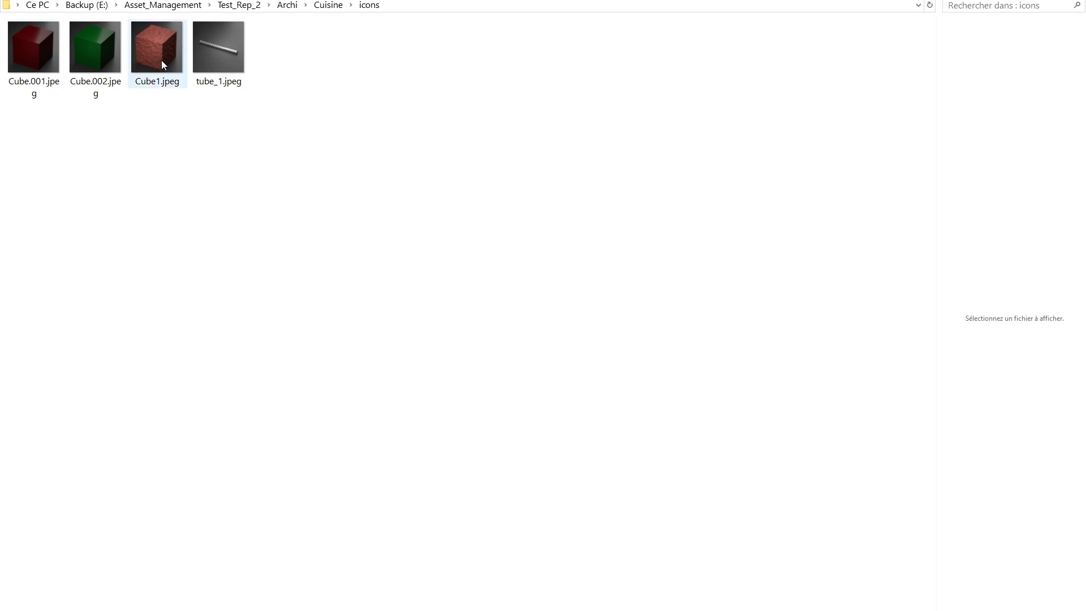
pyautogui.click(288, 6)
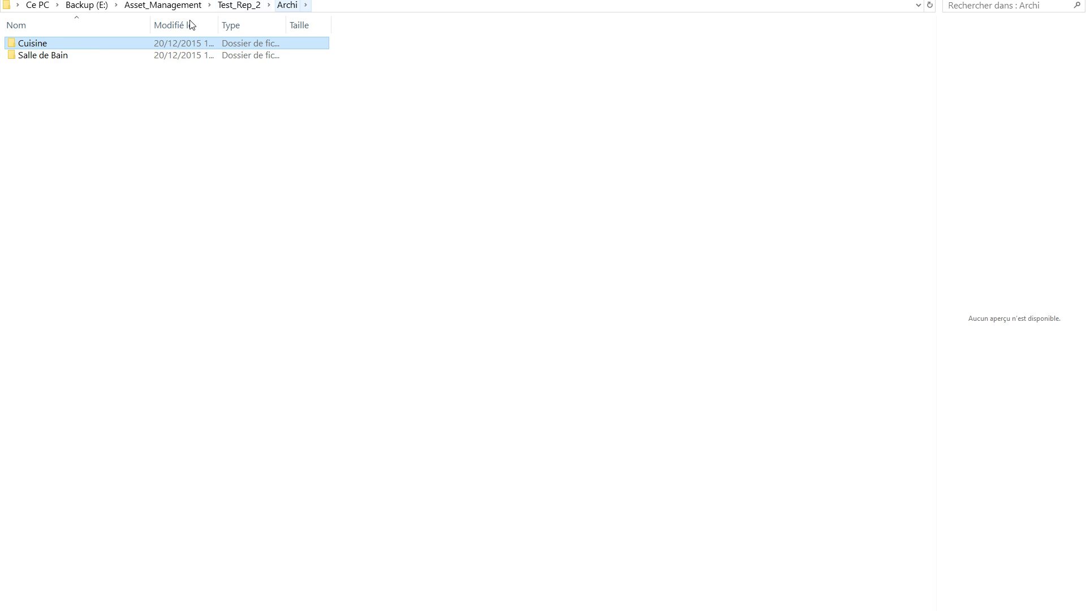
# Step: Examine the thumbnail images in Cuisine's icons folder again and return to the Test_Rep_2 folder
pyautogui.doubleClick(34, 46)
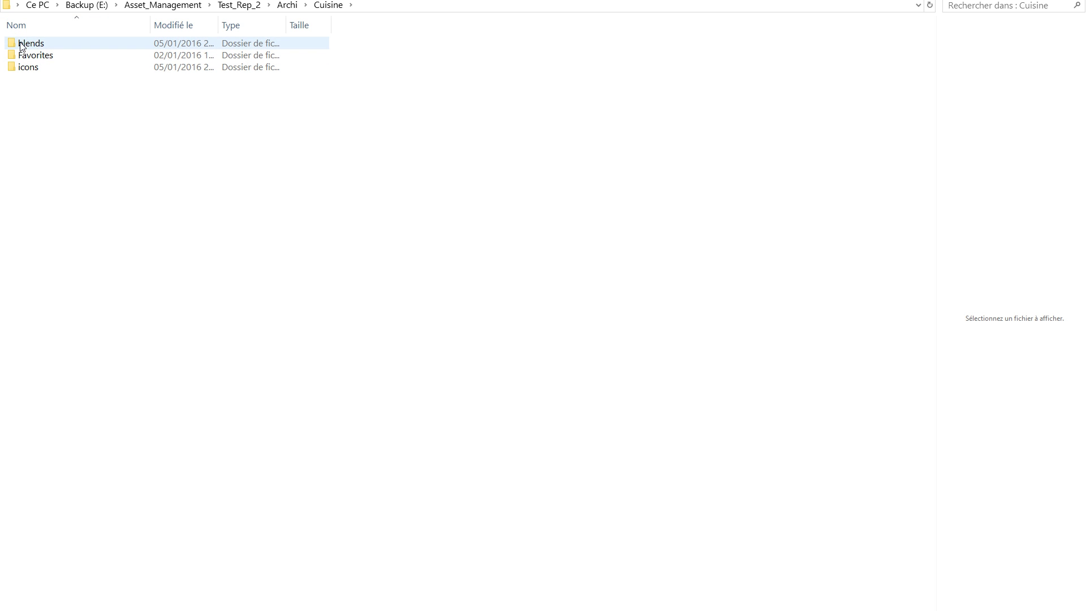
pyautogui.click(29, 69)
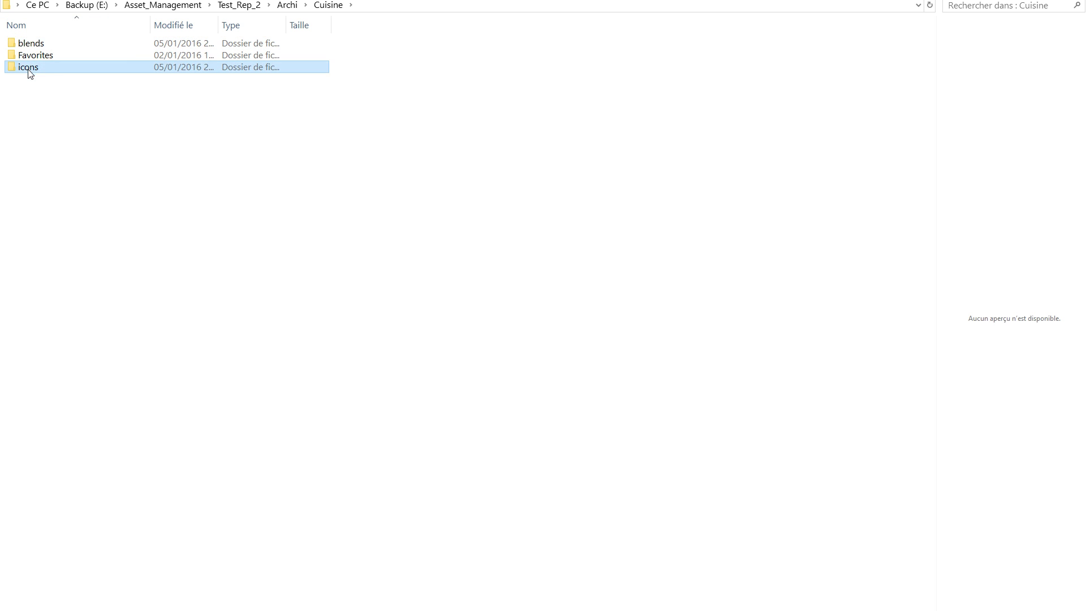
pyautogui.doubleClick(28, 69)
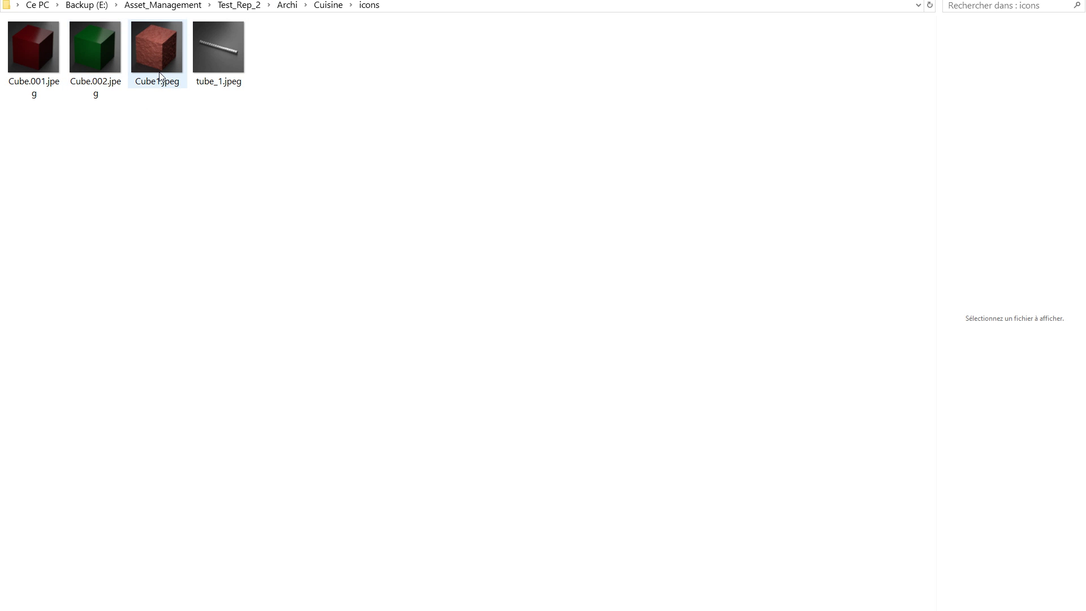
pyautogui.click(328, 4)
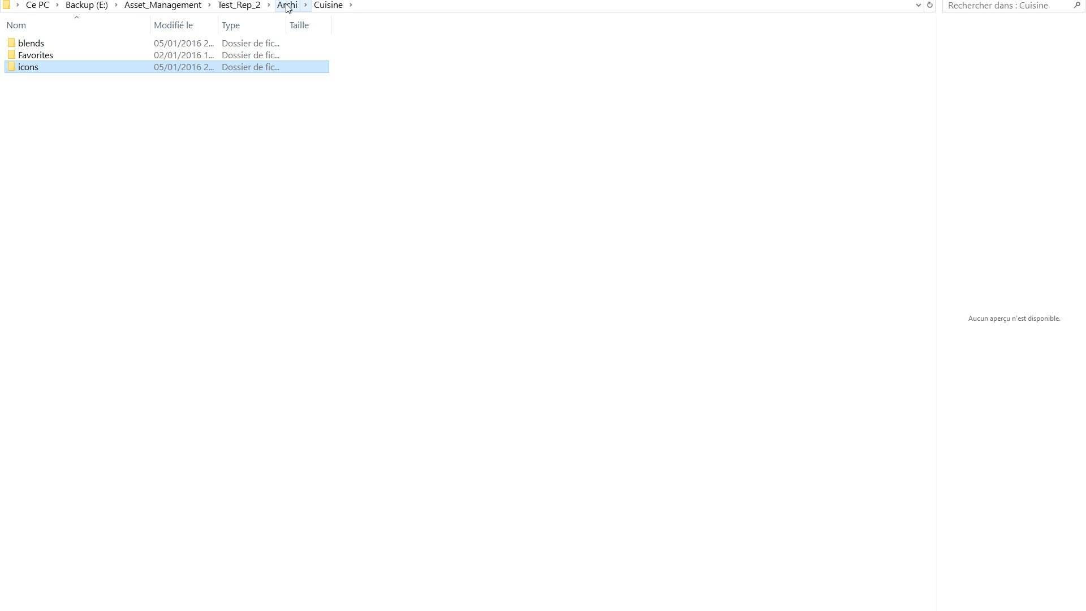
pyautogui.click(287, 5)
pyautogui.click(233, 5)
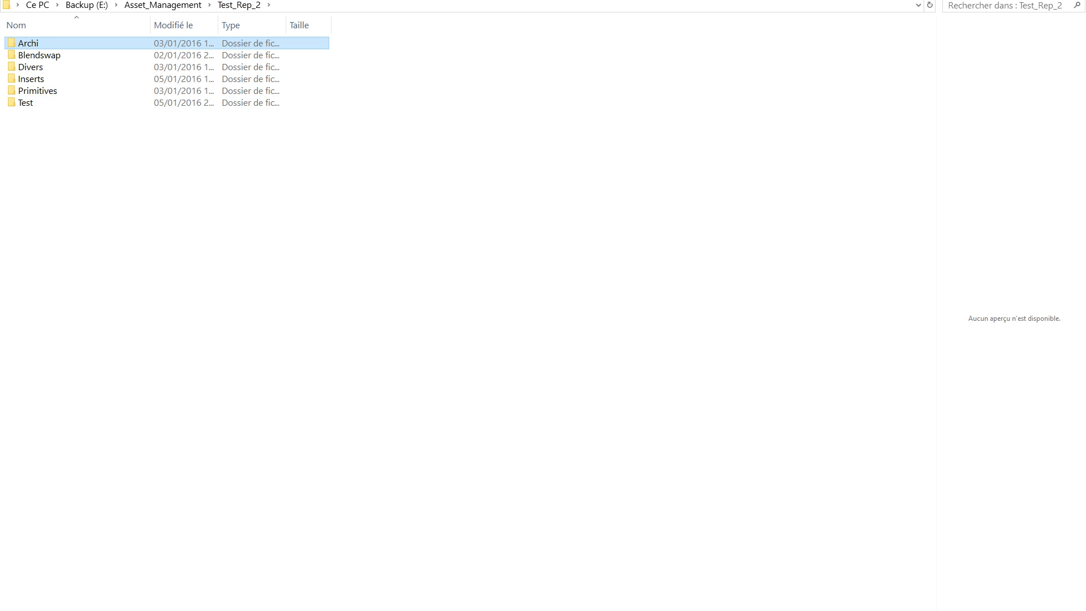
# Step: Examine the Screws Ans Bolts category of the Inserts library and open its blends folder
pyautogui.doubleClick(41, 81)
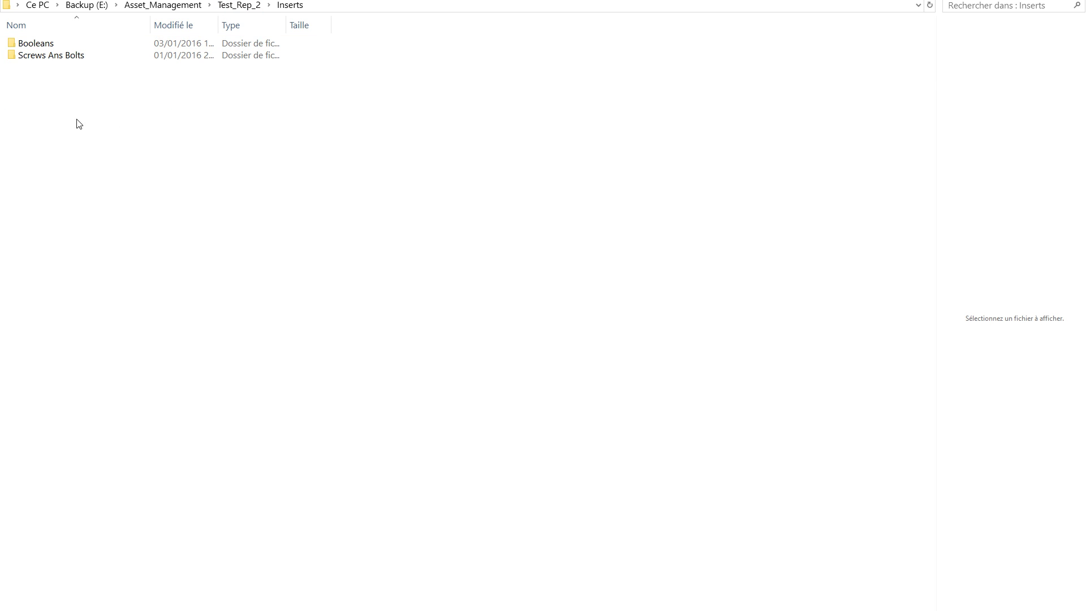
pyautogui.doubleClick(52, 56)
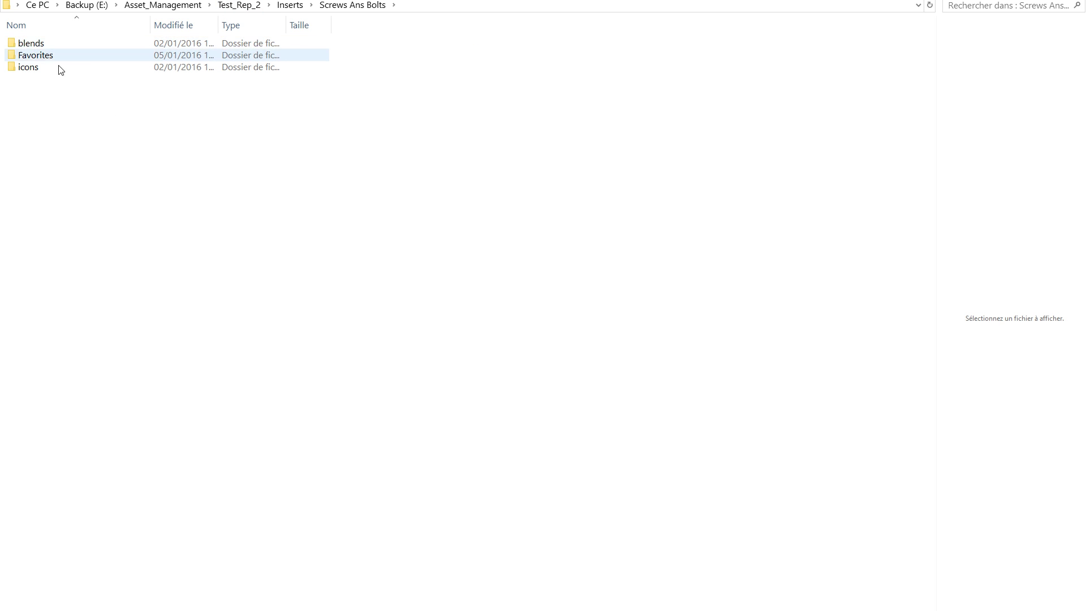
pyautogui.doubleClick(34, 44)
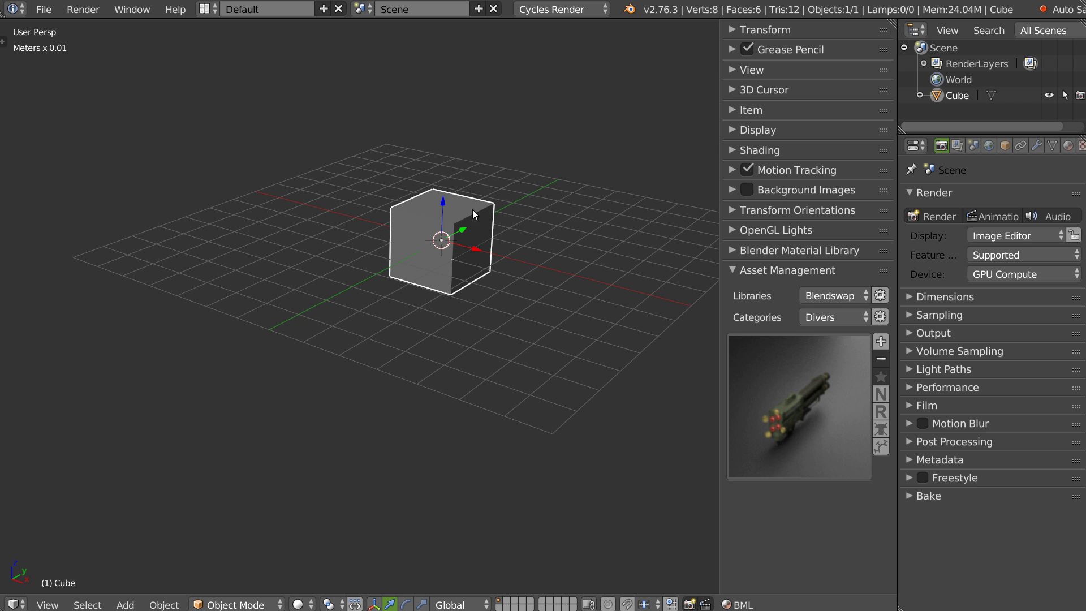
# Step: Switch to Blender and subdivide the whole cube mesh once in Edit Mode, returning to Object Mode
pyautogui.moveTo(473, 209); pyautogui.dragTo(471, 239, button='middle')
pyautogui.scroll(8, 472, 240)
pyautogui.scroll(-4, 572, 194)
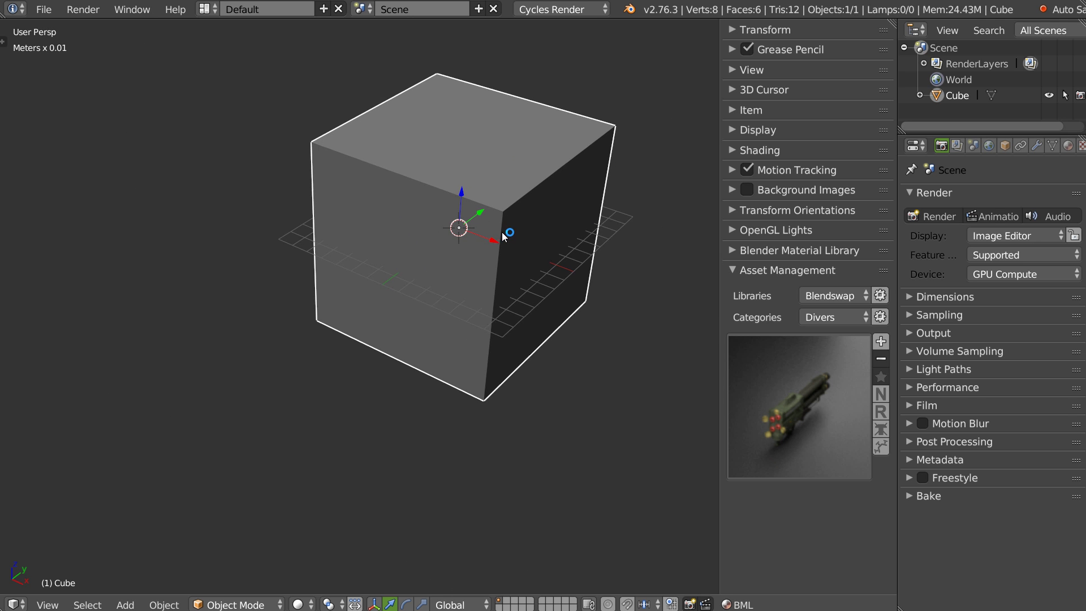
pyautogui.rightClick(504, 234)
pyautogui.click(353, 302)
pyautogui.moveTo(522, 240); pyautogui.dragTo(500, 242, button='middle')
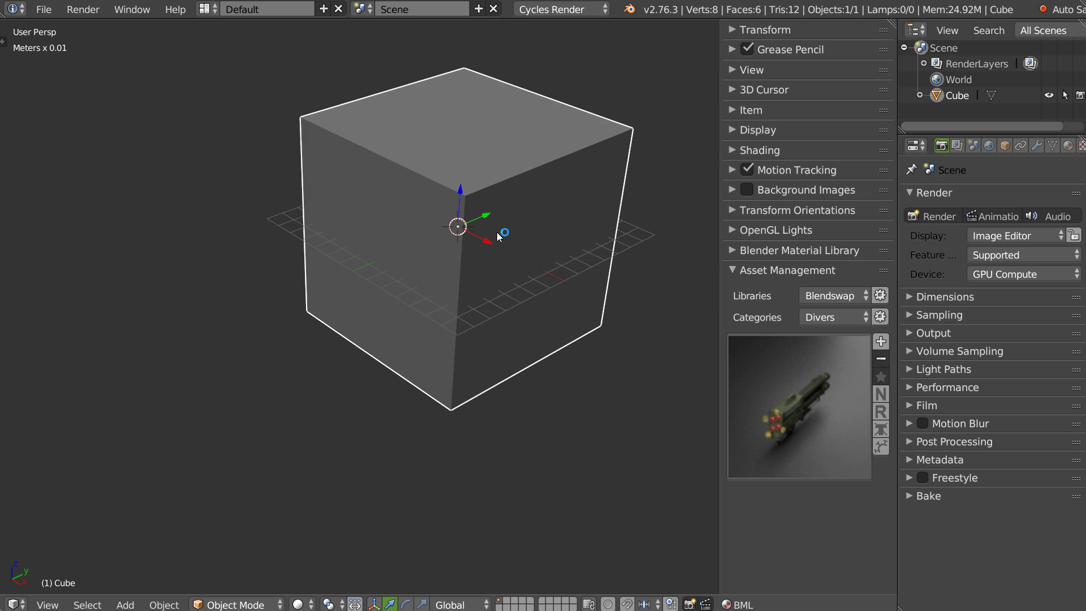
pyautogui.keyDown('shift'); pyautogui.moveTo(516, 165); pyautogui.dragTo(493, 228, button='middle'); pyautogui.keyUp('shift')
pyautogui.press('Tab')
pyautogui.rightClick(459, 251)
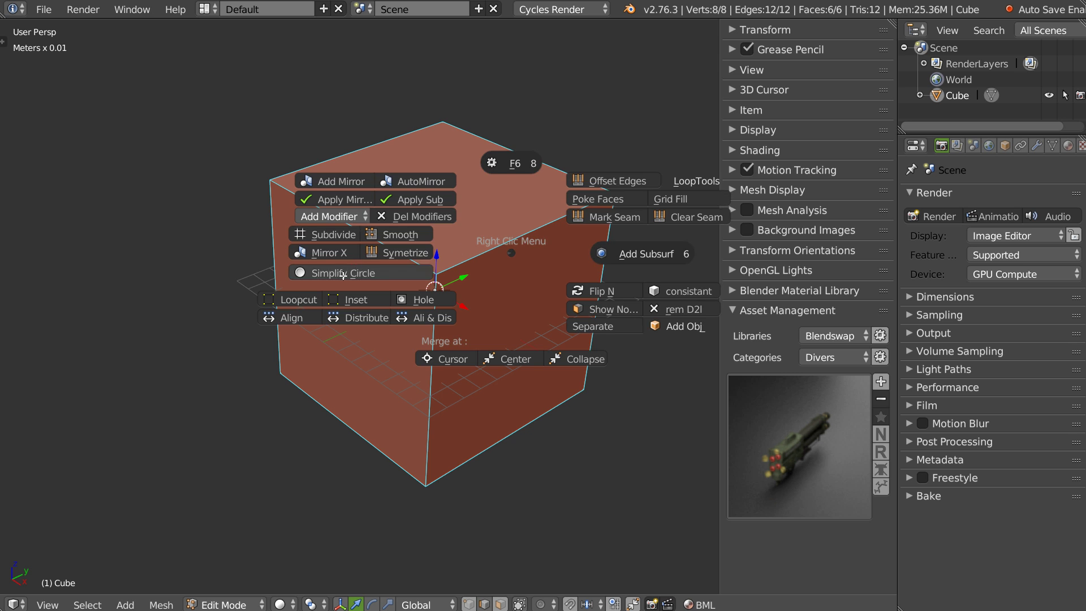
pyautogui.click(328, 237)
pyautogui.press('Tab')
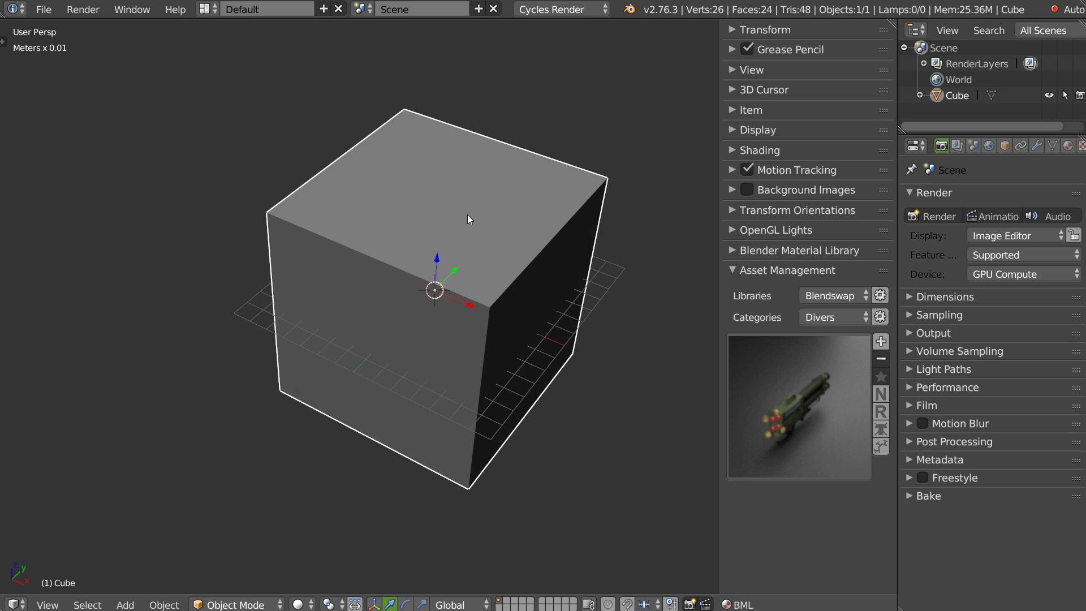
# Step: Set the Asset Management library to Inserts and add the L-shaped insert with screw holes from the Booleans category
pyautogui.click(841, 295)
pyautogui.click(823, 219)
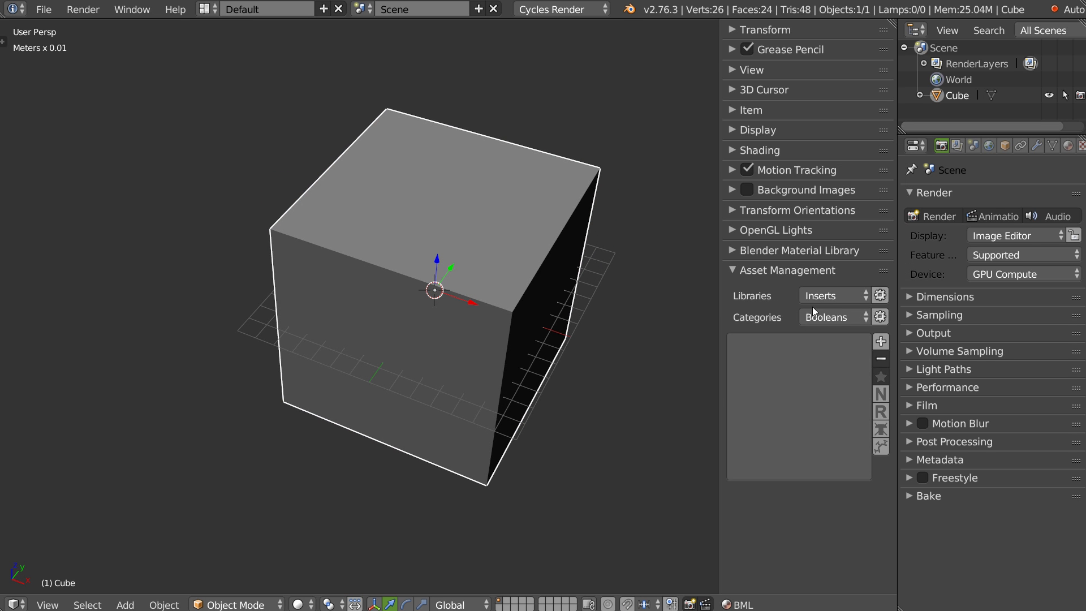
pyautogui.click(818, 412)
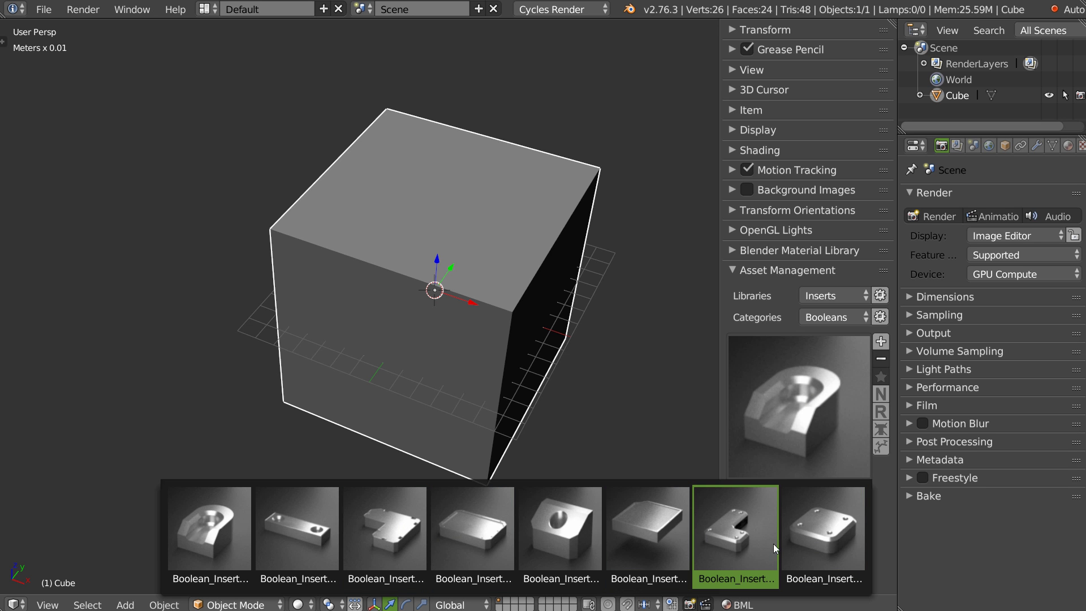
pyautogui.click(725, 521)
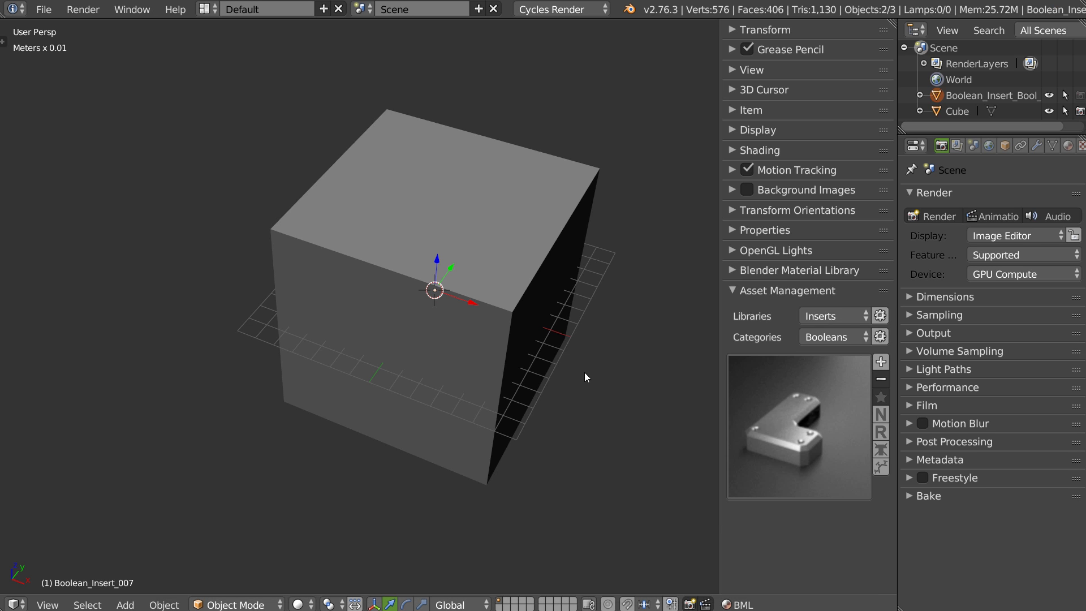
# Step: Raise the L-shaped insert to the cube's top face and subtract its cutter from the cube with a boolean difference
pyautogui.moveTo(433, 114); pyautogui.dragTo(434, 127)
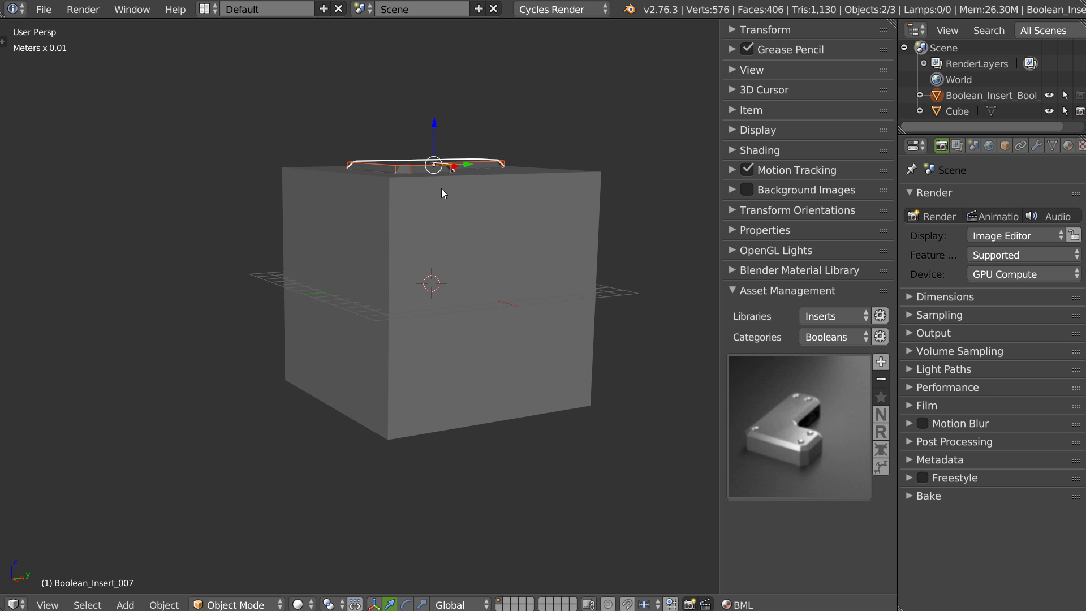
pyautogui.scroll(3, 451, 141)
pyautogui.moveTo(452, 143); pyautogui.dragTo(453, 198, button='middle')
pyautogui.moveTo(440, 115); pyautogui.dragTo(440, 122)
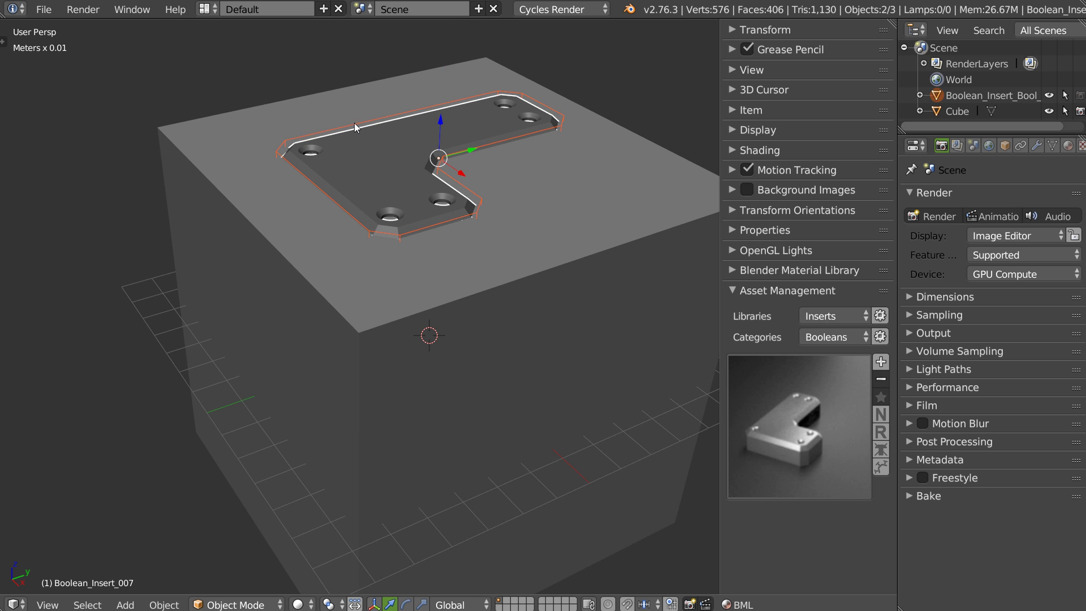
pyautogui.keyDown('shift'); pyautogui.rightClick(566, 212); pyautogui.keyUp('shift')
pyautogui.press('ctrl+KP_Subtract')
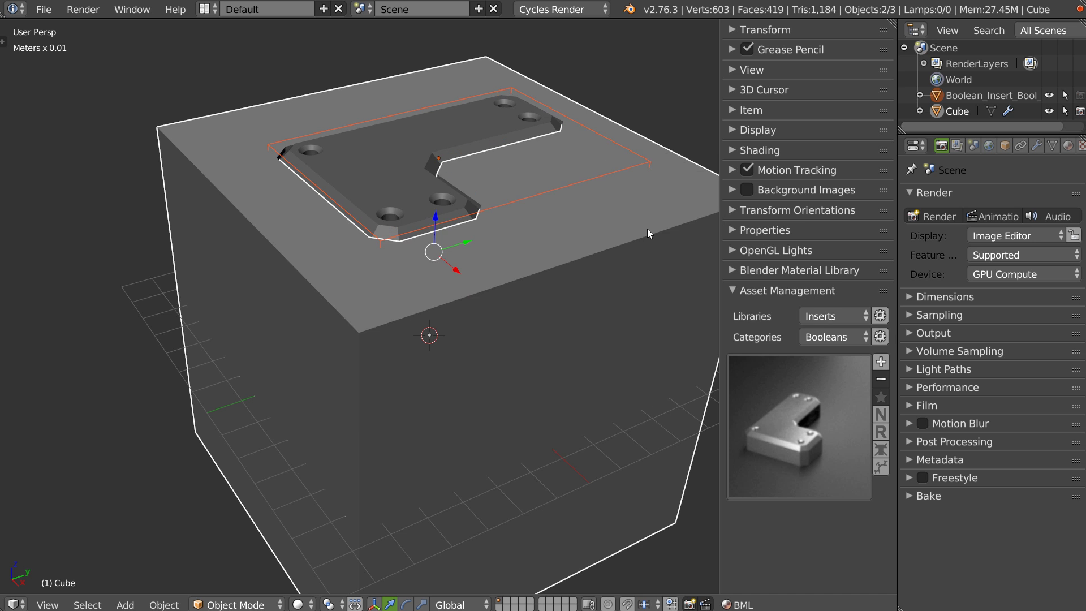
# Step: Try deleting the L-shaped insert's boolean cutter object, and undo the deletion
pyautogui.moveTo(506, 211); pyautogui.dragTo(619, 239, button='middle')
pyautogui.rightClick(614, 240)
pyautogui.press('q')
pyautogui.click(682, 243)
pyautogui.moveTo(523, 249); pyautogui.dragTo(586, 215, button='middle')
pyautogui.rightClick(565, 204)
pyautogui.press('x')
pyautogui.click(560, 213)
pyautogui.hotkey('ctrl', 'z')
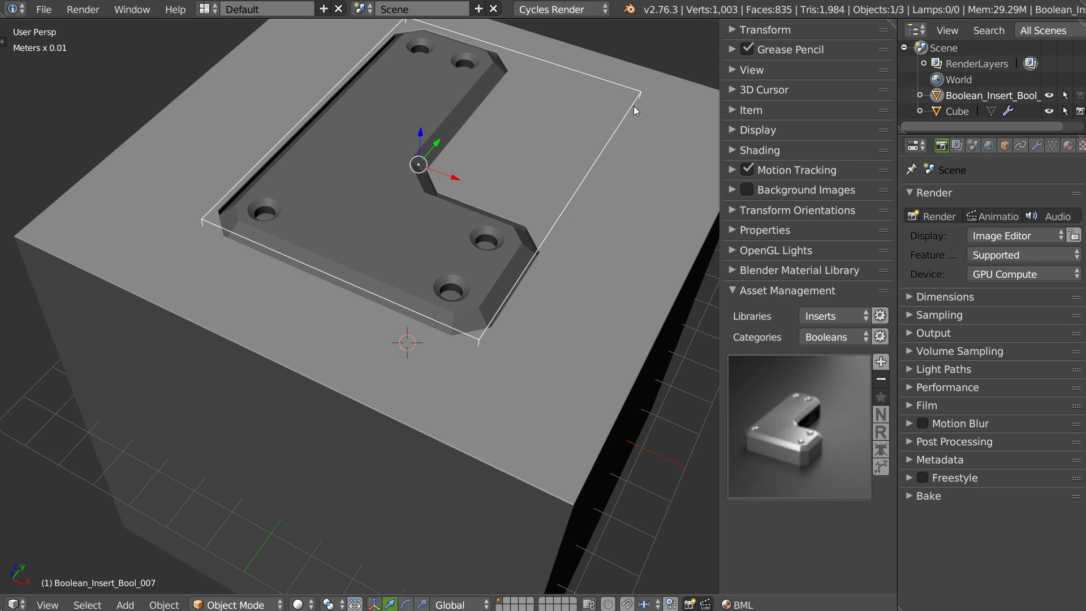
# Step: Hide the L-shaped insert's boolean cutter and inspect the insert embedded in the cube's top face
pyautogui.click(1049, 95)
pyautogui.moveTo(481, 215); pyautogui.dragTo(453, 185, button='middle')
pyautogui.rightClick(428, 204)
pyautogui.moveTo(428, 237); pyautogui.dragTo(489, 195, button='middle')
pyautogui.scroll(-5, 504, 219)
pyautogui.moveTo(549, 256); pyautogui.dragTo(522, 267, button='middle')
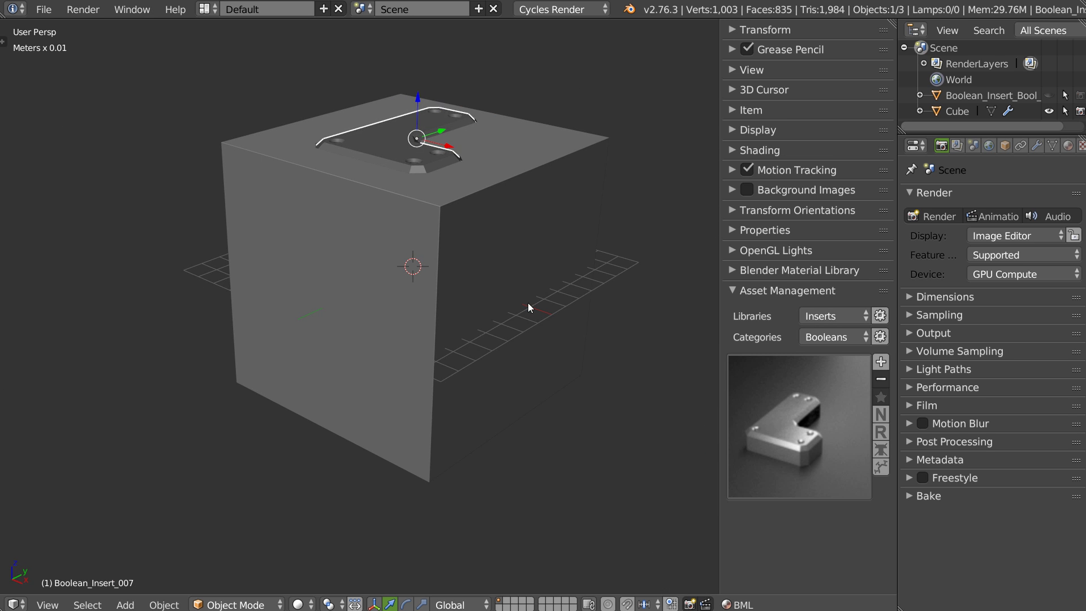
# Step: With the cube selected, add the U-shaped insert from the Booleans category and place it, rescaled, at the cube's side
pyautogui.rightClick(502, 308)
pyautogui.click(809, 402)
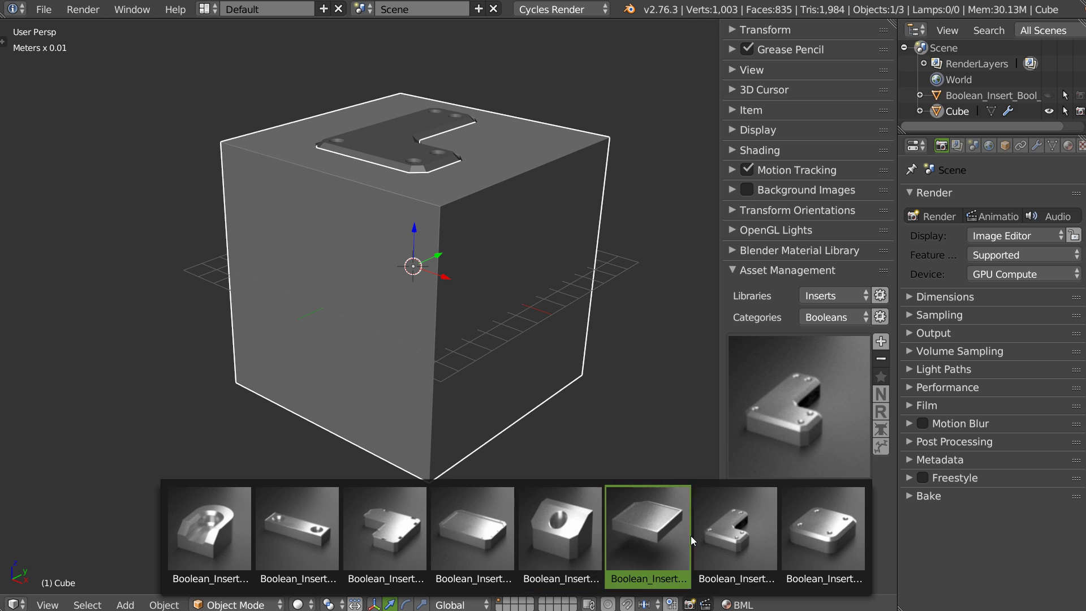
pyautogui.click(213, 540)
pyautogui.moveTo(450, 278); pyautogui.dragTo(600, 325)
pyautogui.moveTo(640, 330); pyautogui.dragTo(602, 330, button='middle')
pyautogui.press('s')
pyautogui.click(684, 347)
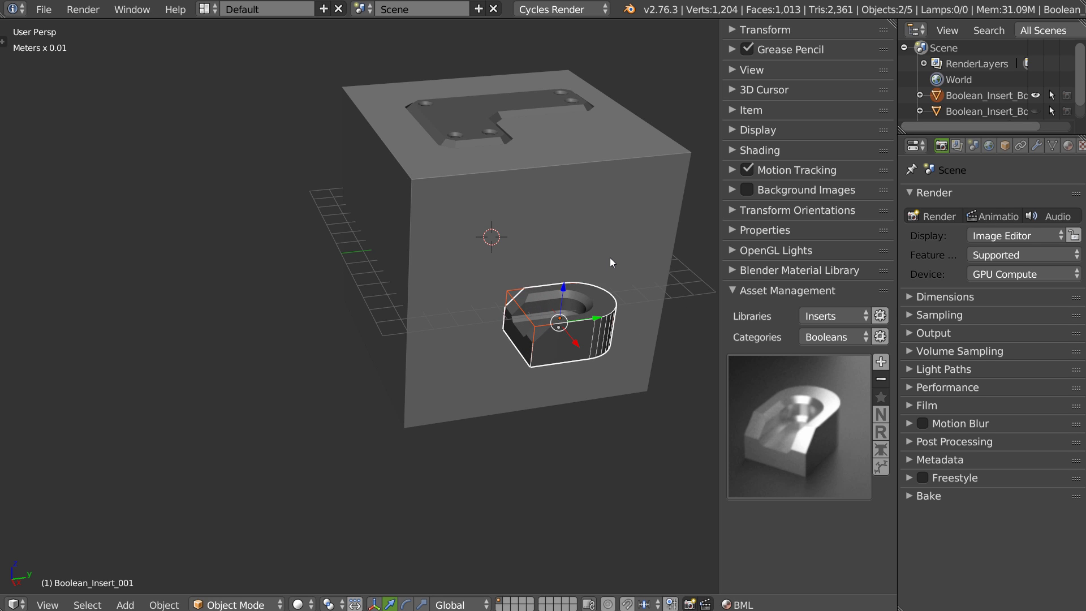
# Step: Rotate the U-shaped insert 90° about the global Y axis, and rescale and position it into the cube's vertical edge
pyautogui.write('ry90')
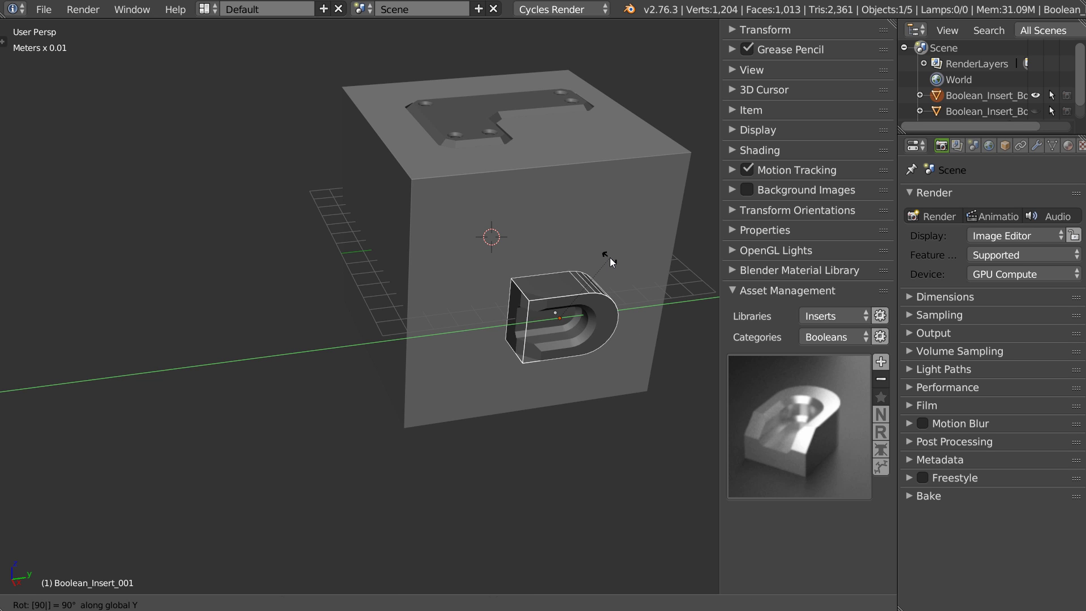
pyautogui.press('Return')
pyautogui.moveTo(563, 306); pyautogui.dragTo(578, 321, button='middle')
pyautogui.moveTo(581, 335); pyautogui.dragTo(499, 294)
pyautogui.press('s')
pyautogui.click(610, 343)
pyautogui.moveTo(499, 294)
pyautogui.mouseDown(button='middle')
pyautogui.moveTo(472, 324)
pyautogui.moveTo(498, 318)
pyautogui.moveTo(498, 301)
pyautogui.mouseUp(button='middle')
pyautogui.moveTo(490, 301); pyautogui.dragTo(480, 298)
# Step: Subtract the U-shaped insert's cutter from the cube with a boolean difference and select only the cube
pyautogui.scroll(2, 481, 295)
pyautogui.moveTo(481, 293); pyautogui.dragTo(439, 285, button='middle')
pyautogui.keyDown('shift'); pyautogui.click(446, 176); pyautogui.keyUp('shift')
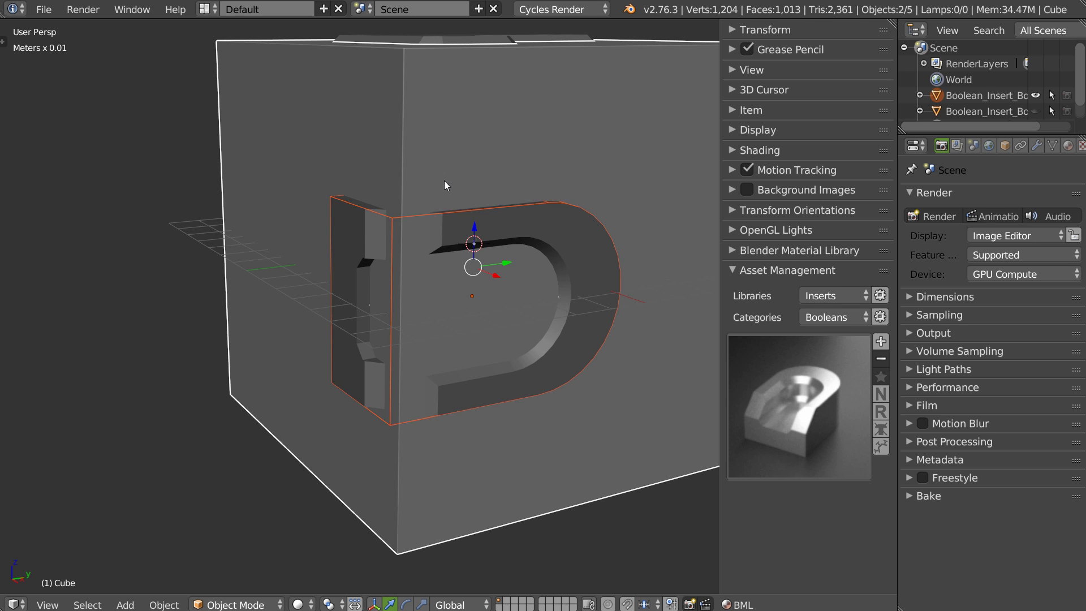
pyautogui.moveTo(423, 209)
pyautogui.mouseDown(button='middle')
pyautogui.moveTo(490, 171)
pyautogui.moveTo(472, 221)
pyautogui.mouseUp(button='middle')
pyautogui.rightClick(486, 170)
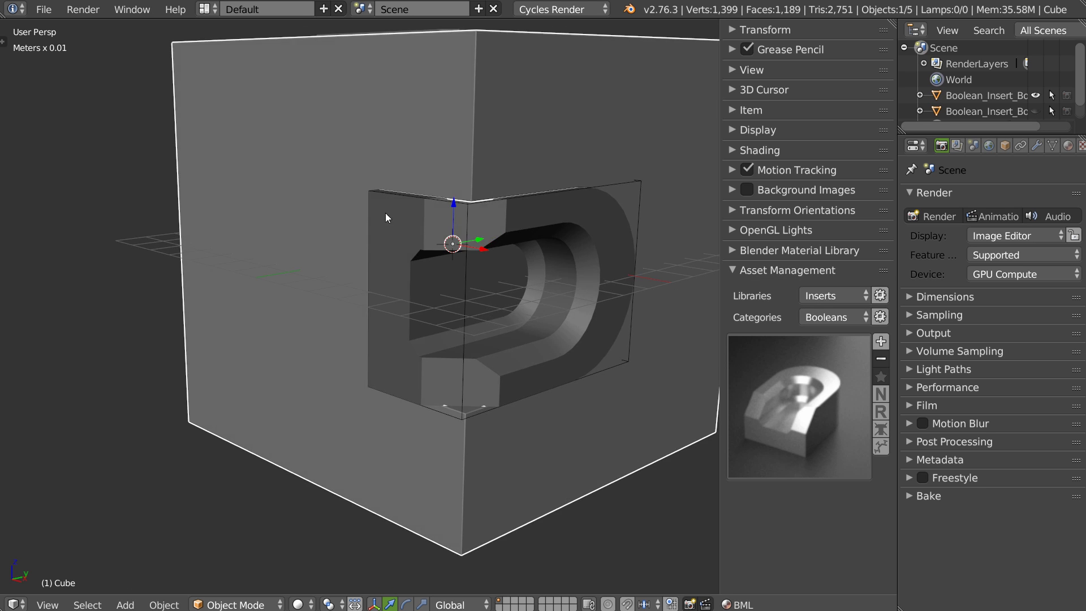
# Step: Examine the cube's mesh around the U-shaped cutout in Edit Mode, and return to Object Mode
pyautogui.press('Tab')
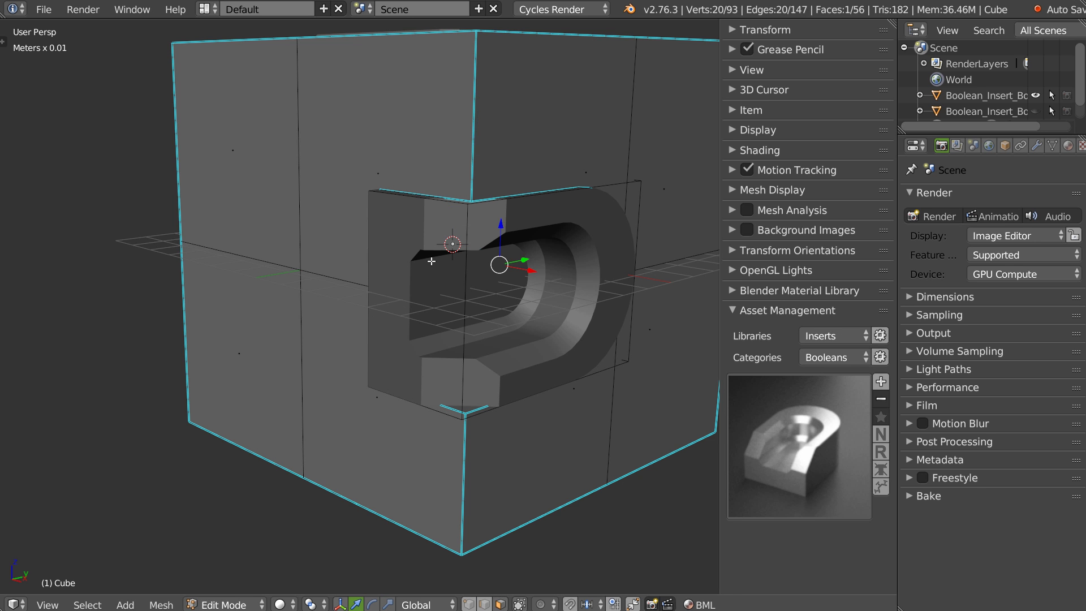
pyautogui.moveTo(353, 236); pyautogui.dragTo(367, 218, button='middle')
pyautogui.moveTo(480, 291); pyautogui.dragTo(538, 268, button='middle')
pyautogui.moveTo(538, 269); pyautogui.dragTo(502, 268)
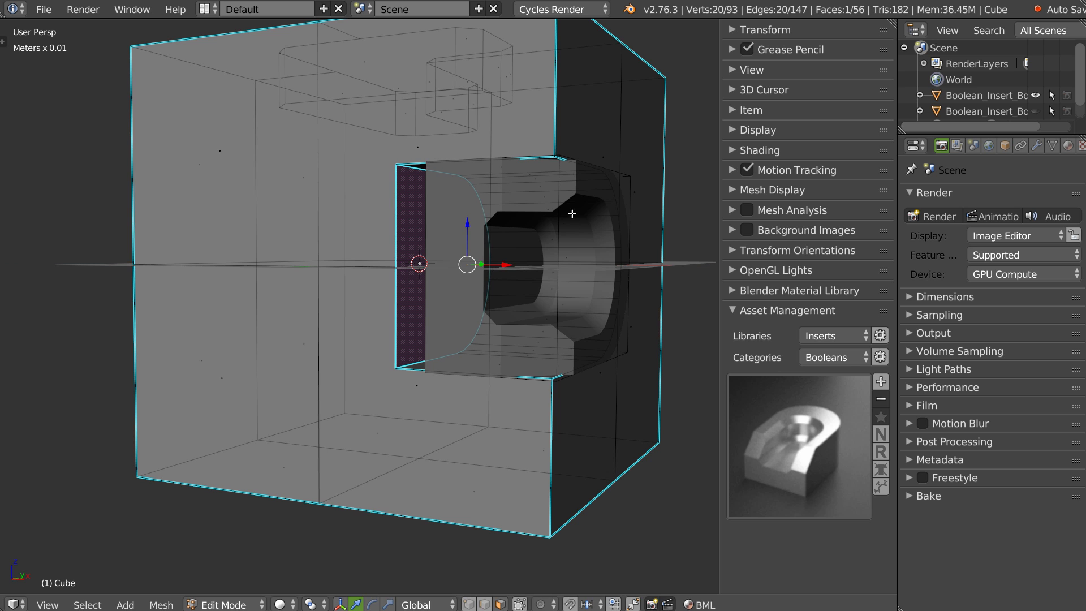
pyautogui.press('Tab')
# Step: Move the U-shaped insert deeper into the cube's cutout and hide its boolean cutter
pyautogui.rightClick(584, 264)
pyautogui.moveTo(573, 266); pyautogui.dragTo(549, 269)
pyautogui.moveTo(548, 269); pyautogui.dragTo(501, 226, button='middle')
pyautogui.press('h')
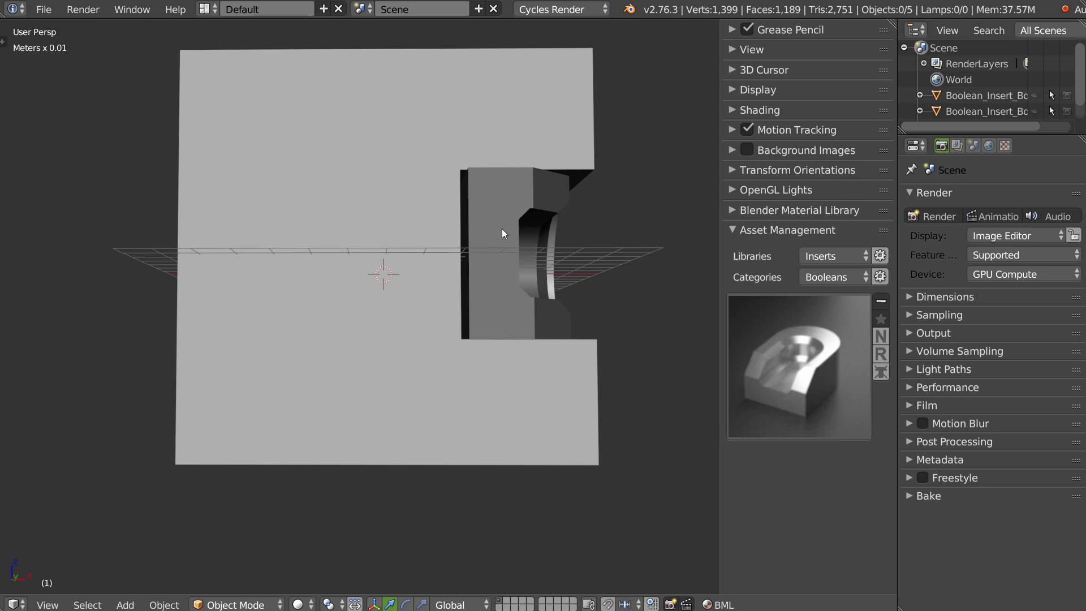
# Step: Push the U-shaped insert slightly further into the cutout, and select the cube with an uncut side in view
pyautogui.hotkey('alt', 'h')
pyautogui.moveTo(541, 266); pyautogui.dragTo(528, 264)
pyautogui.click(529, 263)
pyautogui.moveTo(528, 264); pyautogui.dragTo(460, 237, button='middle')
pyautogui.rightClick(460, 236)
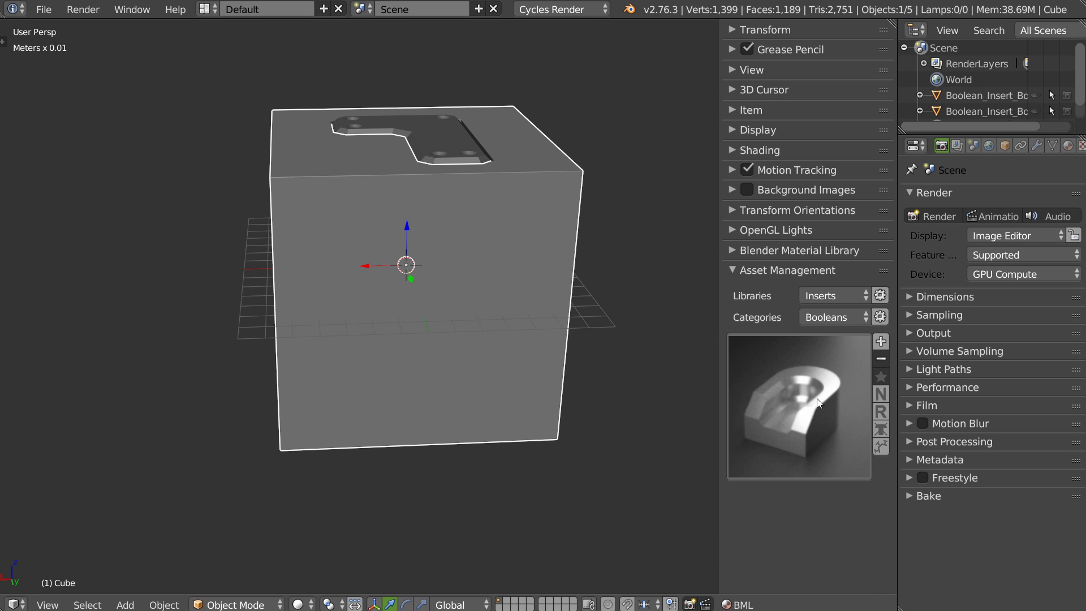
# Step: Add the rounded square Booleans insert with four holes, rotate it 90° about the X axis, and place it on the cube's uncut side
pyautogui.click(799, 364)
pyautogui.click(809, 479)
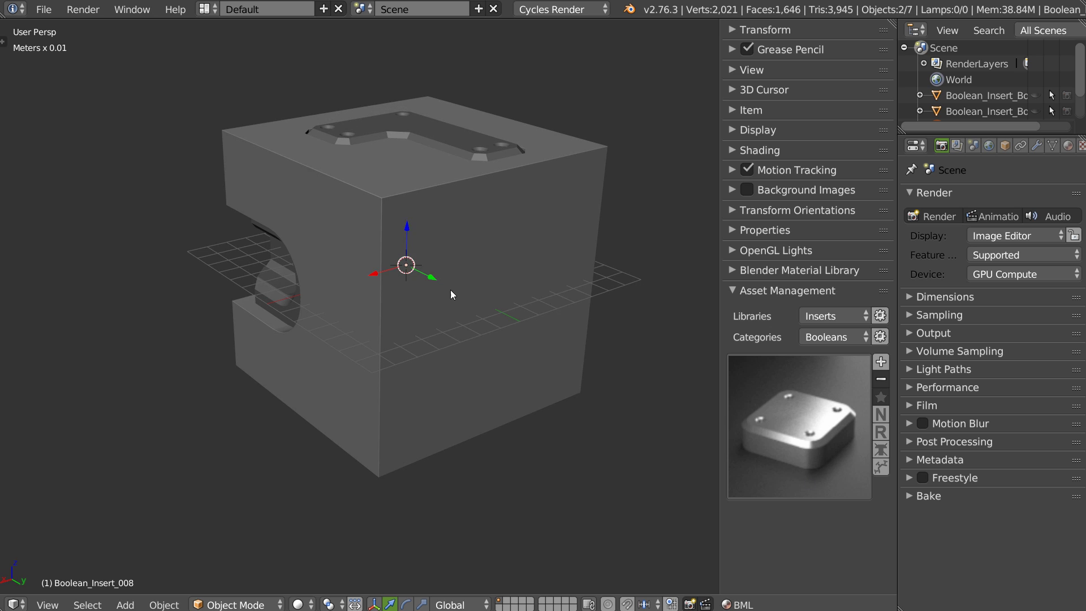
pyautogui.write('rx90')
pyautogui.press('Return')
pyautogui.moveTo(556, 294); pyautogui.dragTo(572, 334, button='middle')
pyautogui.moveTo(563, 340); pyautogui.dragTo(529, 303)
pyautogui.scroll(1, 512, 307)
pyautogui.scroll(1, 512, 307)
# Step: Subtract the rounded square insert's cutter from the cube with a boolean difference
pyautogui.click(495, 216)
pyautogui.keyDown('shift'); pyautogui.click(600, 247); pyautogui.keyUp('shift')
pyautogui.rightClick(589, 248)
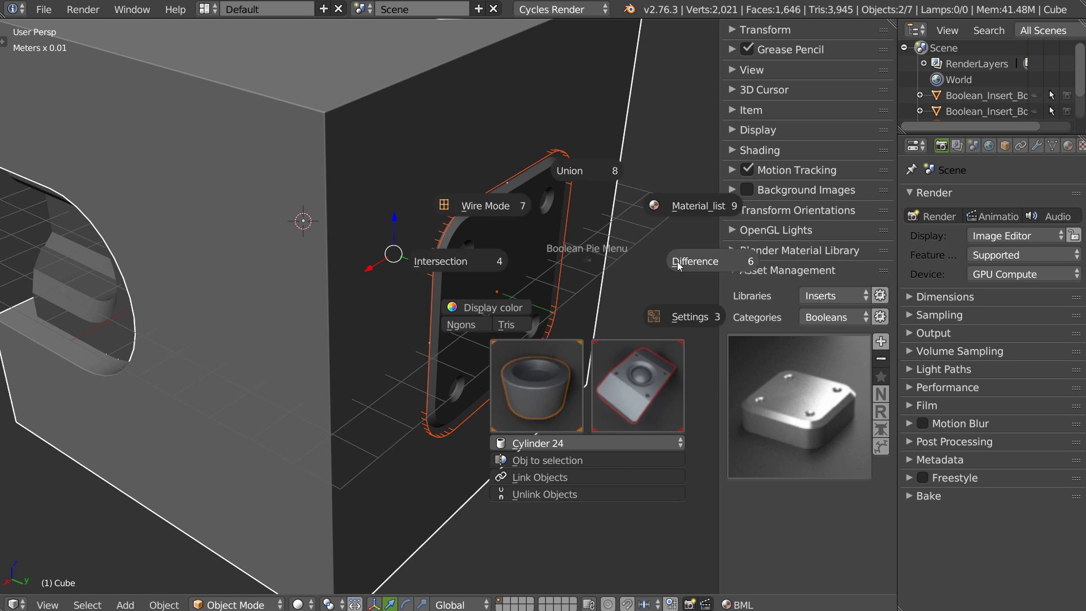
pyautogui.click(589, 240)
# Step: Select the cube's edges around the rim of the rounded square cutout in Edit Mode
pyautogui.moveTo(612, 242); pyautogui.dragTo(585, 193, button='middle')
pyautogui.press('Tab')
pyautogui.keyDown('alt'); pyautogui.click(568, 192); pyautogui.keyUp('alt')
pyautogui.moveTo(582, 252); pyautogui.dragTo(582, 229, button='middle')
pyautogui.keyDown('alt'); pyautogui.keyDown('shift'); pyautogui.click(434, 129); pyautogui.keyUp('shift'); pyautogui.keyUp('alt')
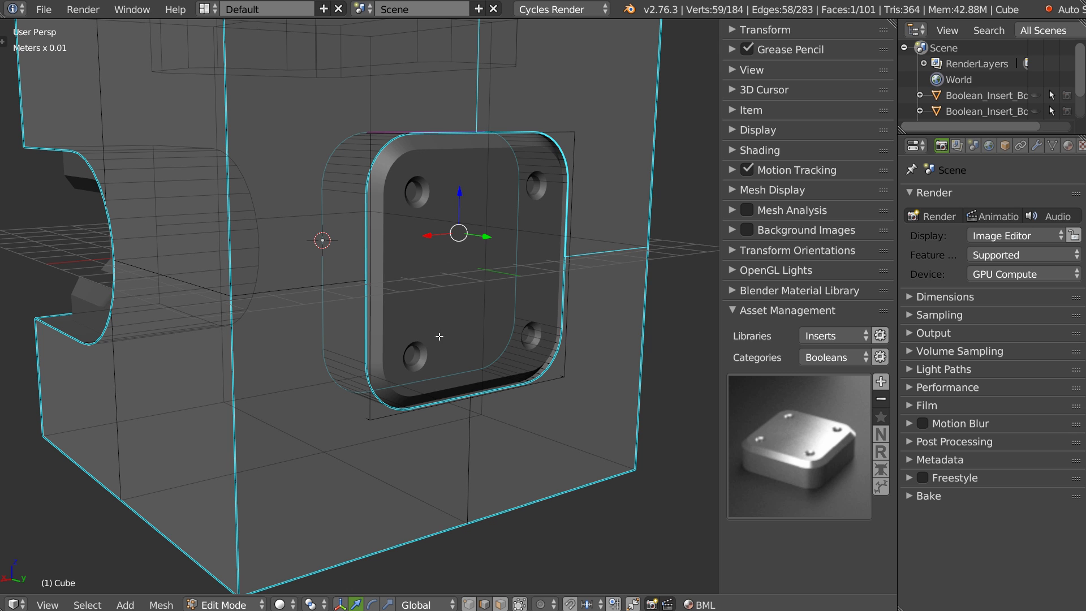
pyautogui.press('Tab')
pyautogui.click(426, 264)
pyautogui.moveTo(427, 263); pyautogui.dragTo(384, 246, button='middle')
pyautogui.keyDown('alt'); pyautogui.click(356, 131); pyautogui.keyUp('alt')
pyautogui.keyDown('alt'); pyautogui.keyDown('shift'); pyautogui.click(572, 170); pyautogui.keyUp('shift'); pyautogui.keyUp('alt')
pyautogui.keyDown('alt'); pyautogui.keyDown('shift'); pyautogui.click(549, 386); pyautogui.keyUp('shift'); pyautogui.keyUp('alt')
pyautogui.moveTo(368, 397); pyautogui.dragTo(484, 358, button='middle')
# Step: Bevel only the rim edges of the rounded square cutout with an offset of about 0.31, and return to Object Mode
pyautogui.hotkey('ctrl', 'b')
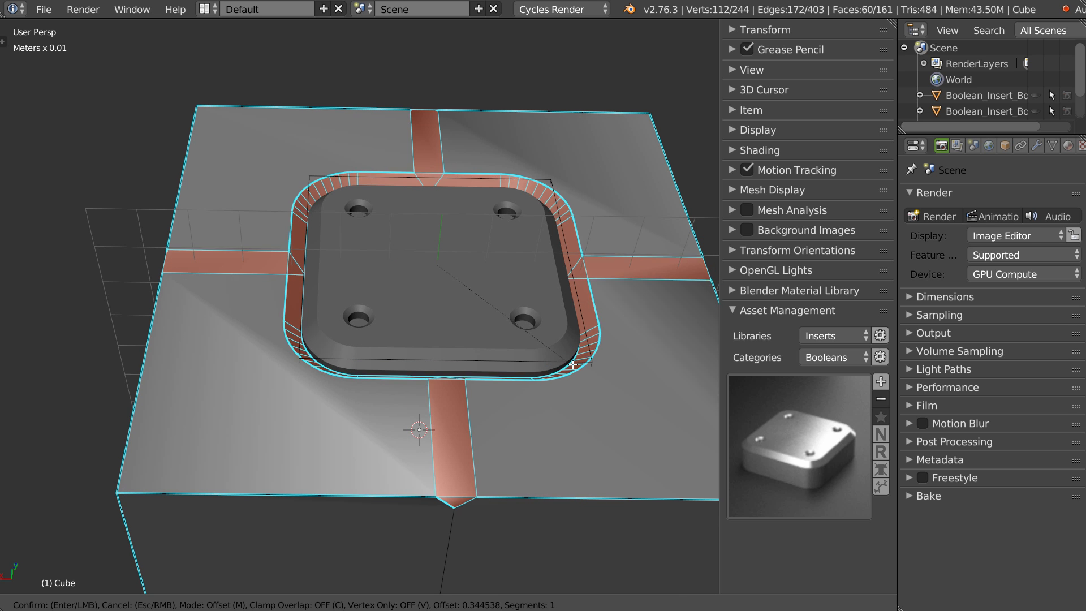
pyautogui.rightClick(560, 367)
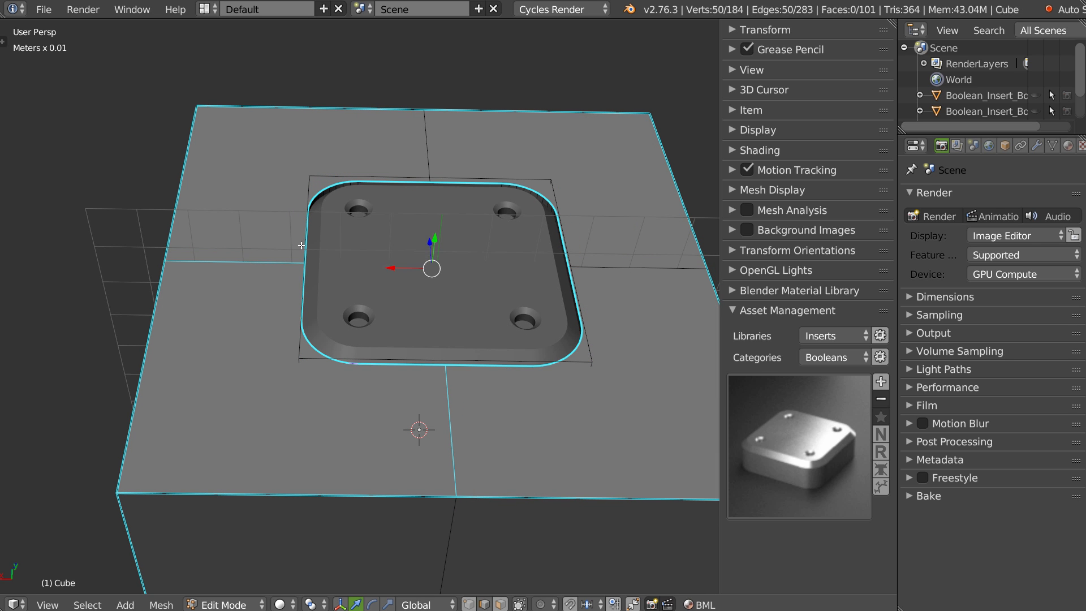
pyautogui.moveTo(438, 413); pyautogui.dragTo(593, 321, button='middle')
pyautogui.hotkey('ctrl', 'b')
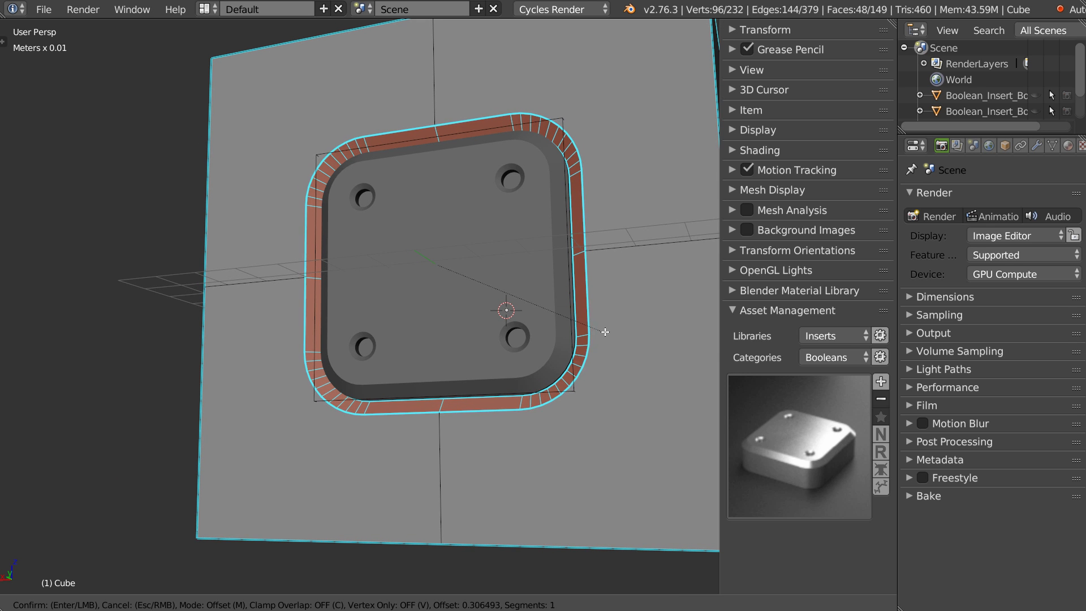
pyautogui.click(606, 333)
pyautogui.press('Tab')
# Step: Select the rounded square insert's boolean cutter, shift it along the Y axis, and hide it
pyautogui.click(553, 252)
pyautogui.moveTo(552, 252); pyautogui.dragTo(529, 263, button='middle')
pyautogui.rightClick(473, 199)
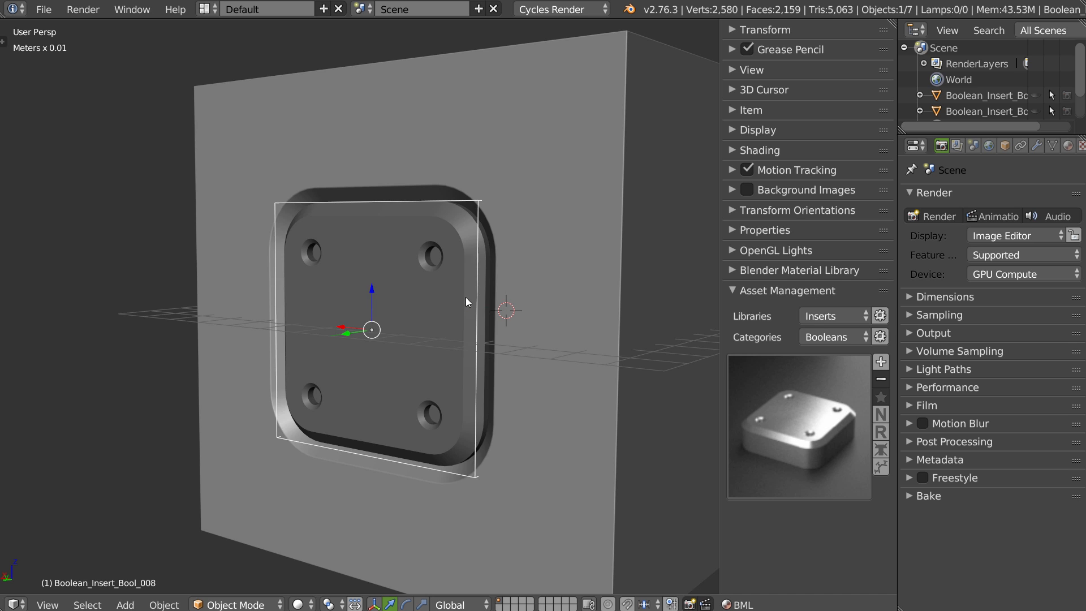
pyautogui.press('g')
pyautogui.press('y')
pyautogui.click(366, 326)
pyautogui.moveTo(368, 324); pyautogui.dragTo(516, 270, button='middle')
pyautogui.scroll(-2, 457, 293)
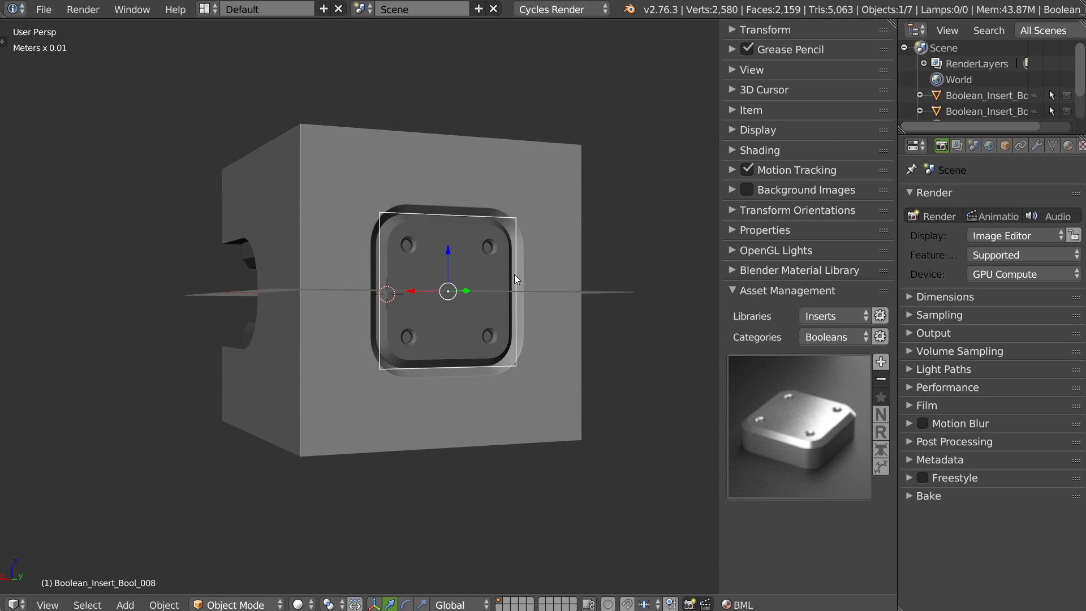
pyautogui.press('a')
# Step: Examine the inserts on the cube, and look over the insert choices in the asset previews and the Boolean pie menu
pyautogui.moveTo(533, 208); pyautogui.dragTo(425, 289, button='middle')
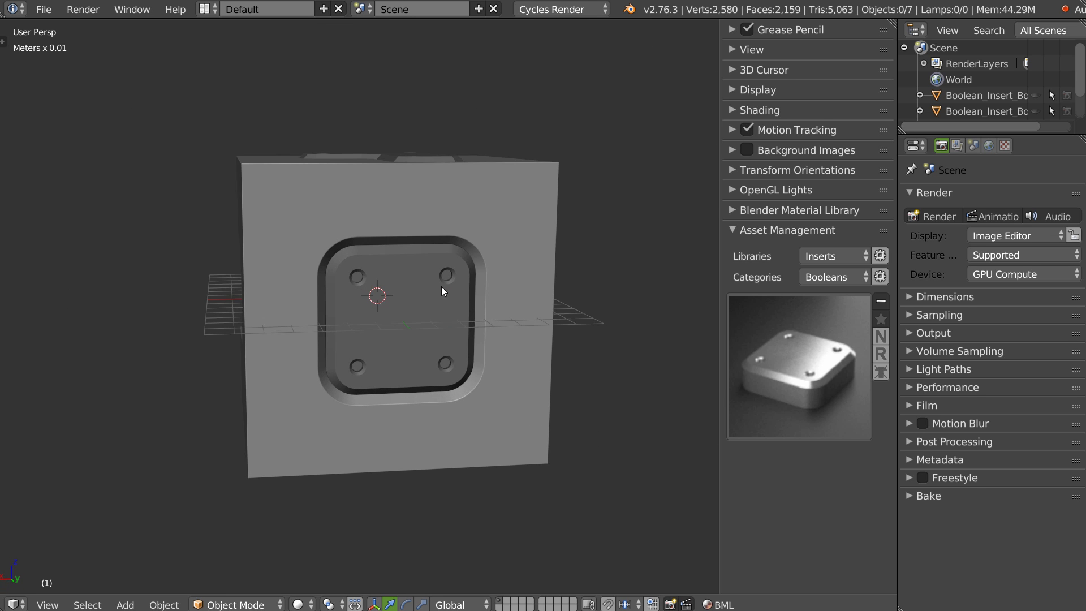
pyautogui.scroll(2, 425, 293)
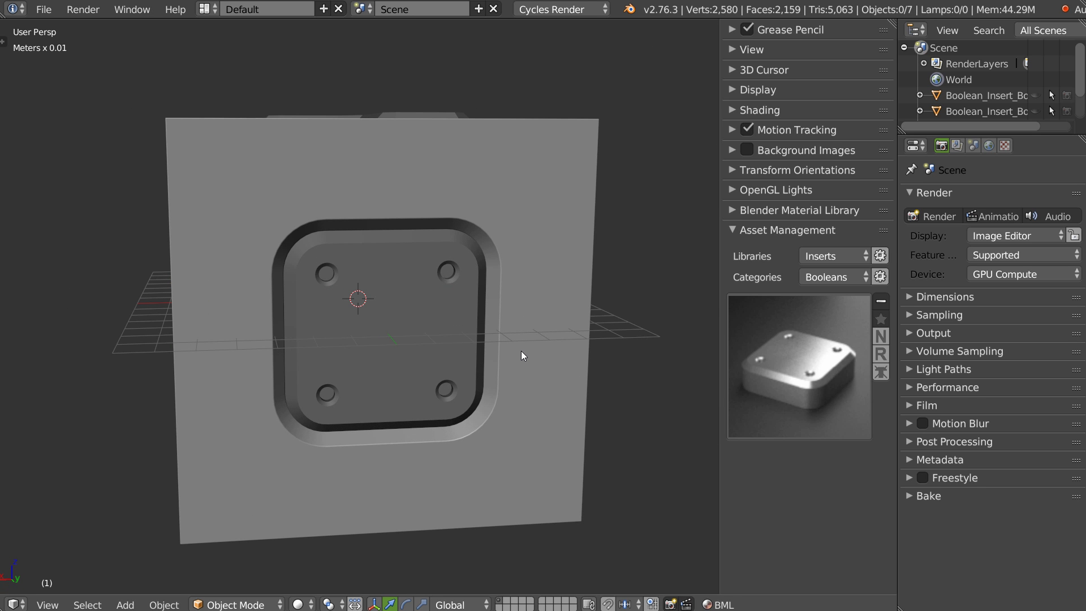
pyautogui.moveTo(562, 298); pyautogui.dragTo(521, 317, button='middle')
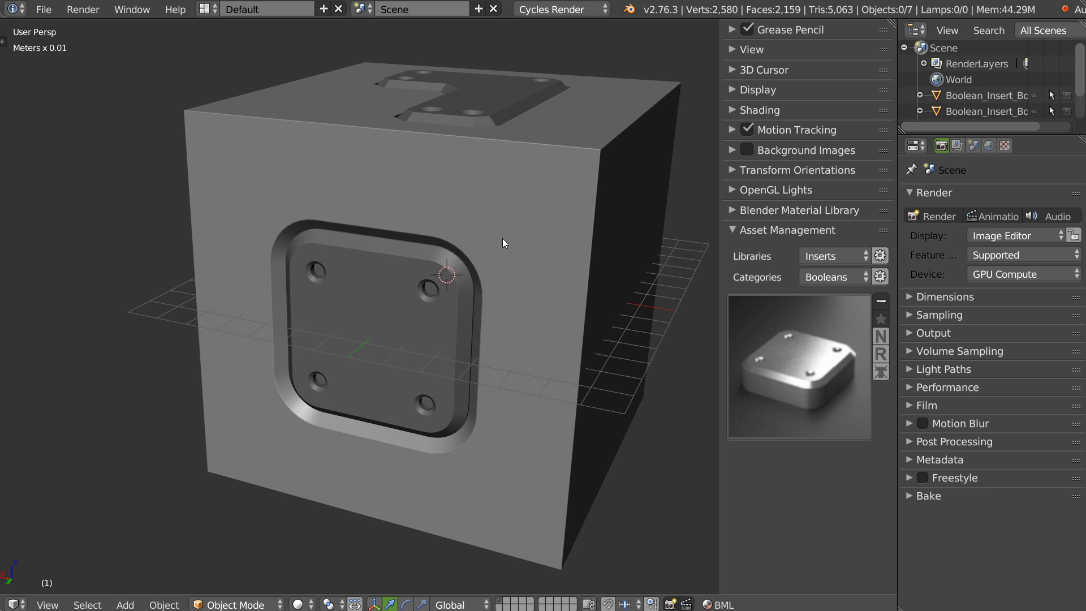
pyautogui.moveTo(442, 372); pyautogui.dragTo(377, 212, button='middle')
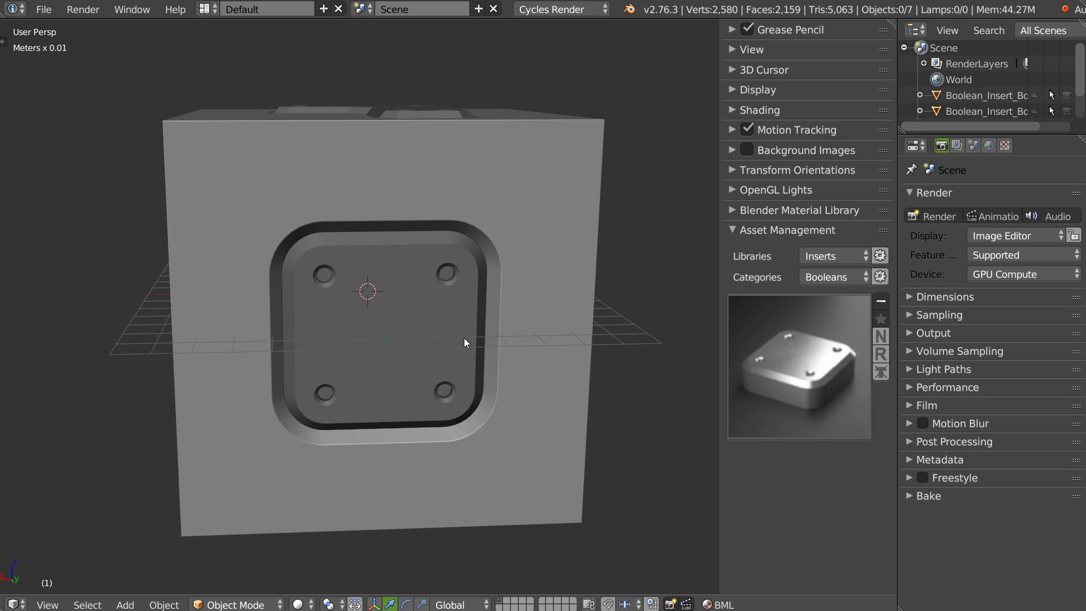
pyautogui.click(834, 371)
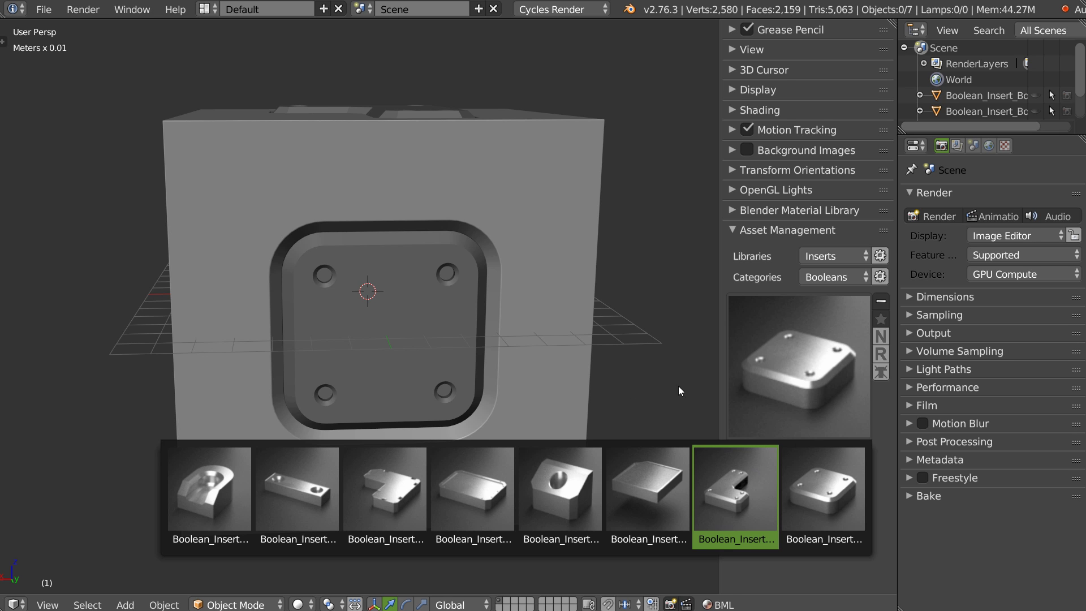
pyautogui.hotkey('shift', 'q')
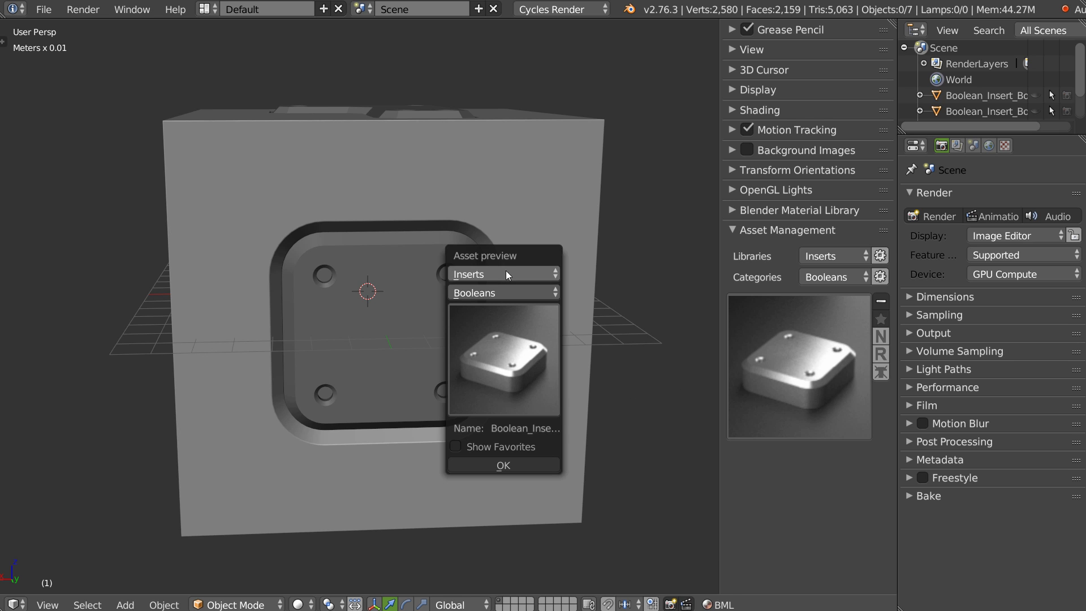
pyautogui.hotkey('ctrl', 'shift', 'b')
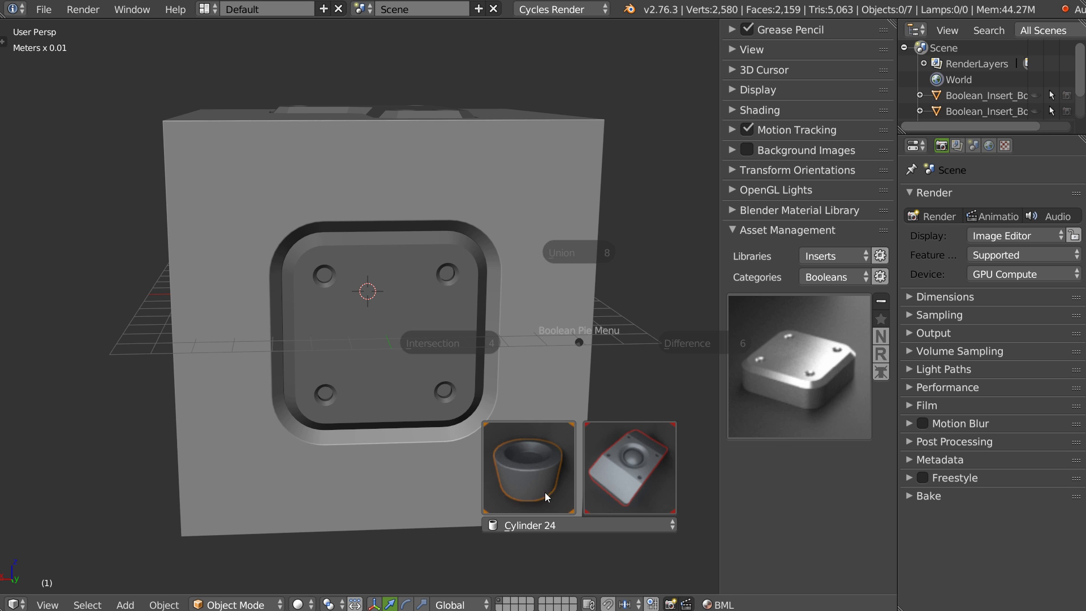
pyautogui.click(629, 481)
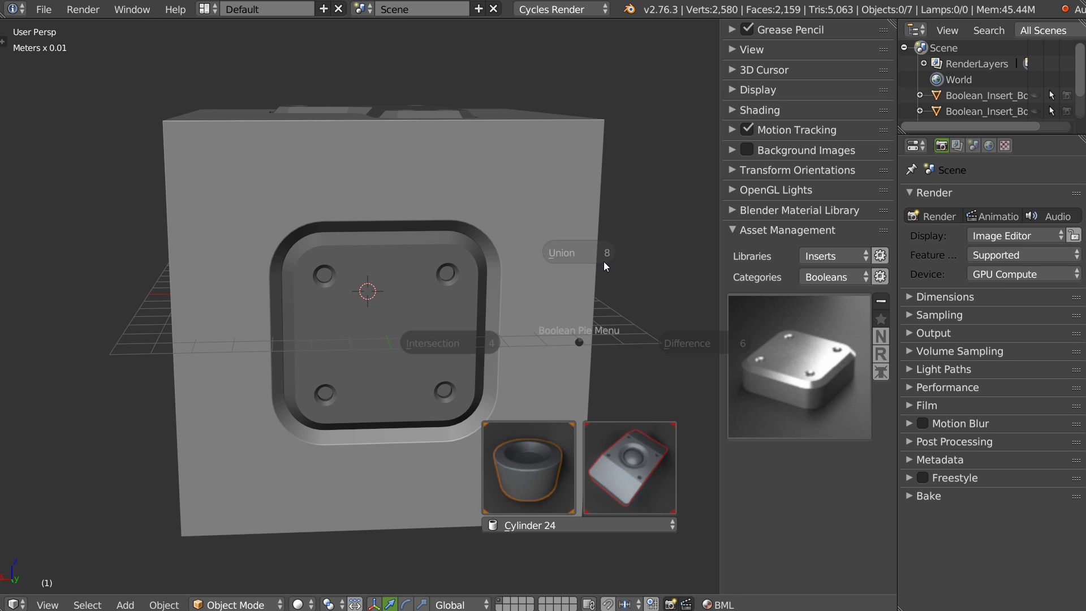
pyautogui.click(605, 243)
pyautogui.click(780, 373)
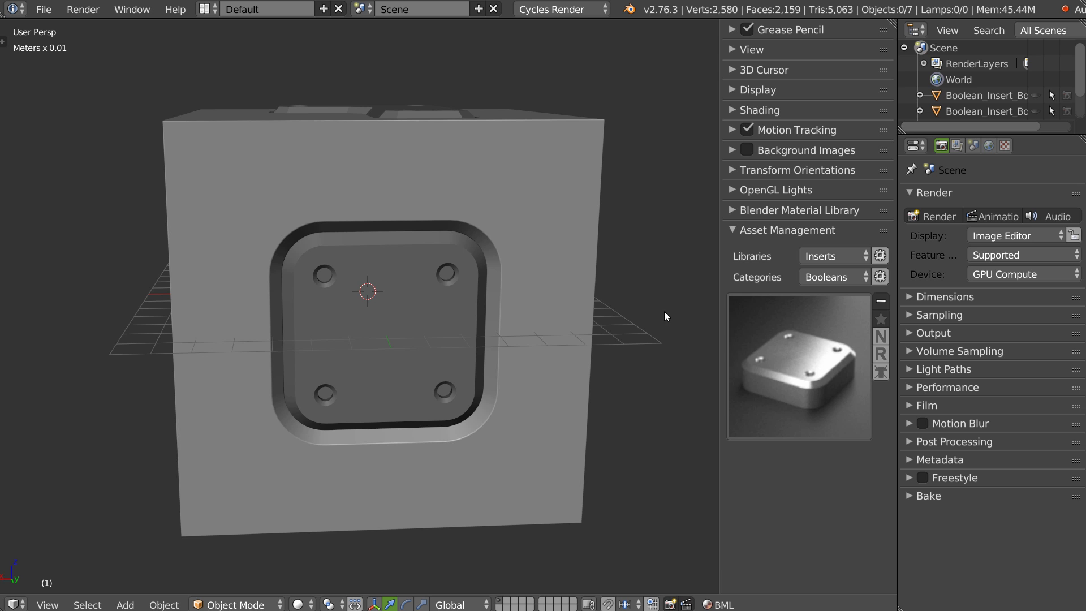
pyautogui.moveTo(513, 343); pyautogui.dragTo(475, 309, button='middle')
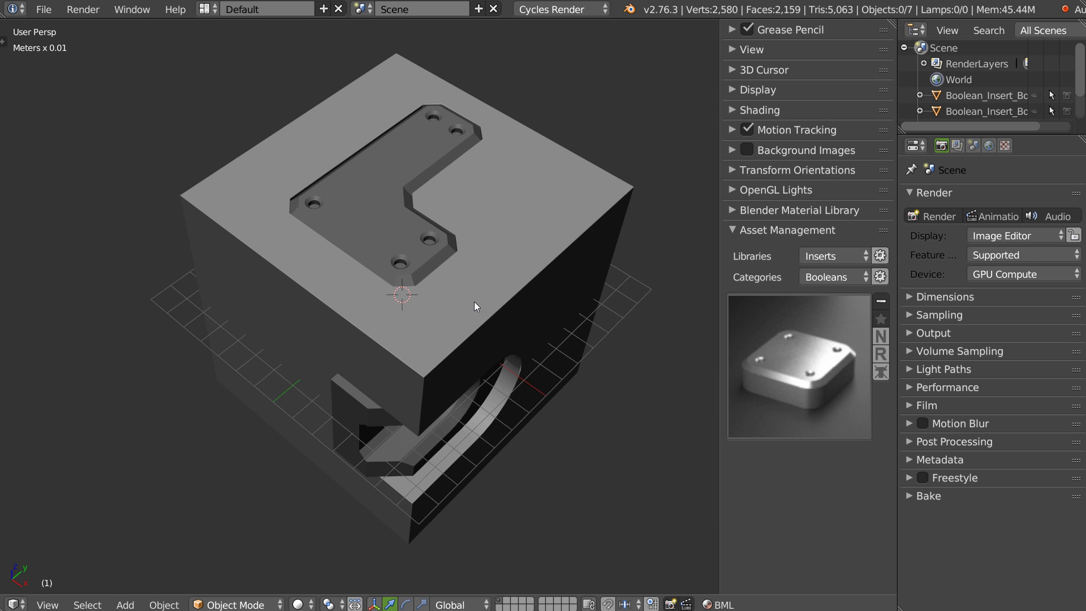